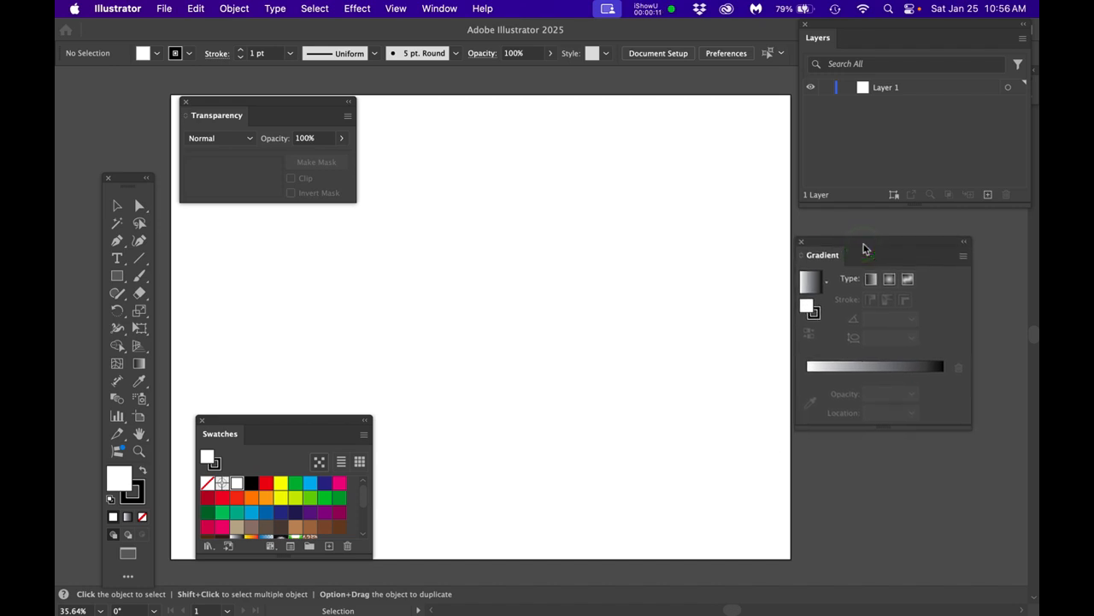
Place the Swatches panel directly beneath Transparency and lengthen it to show all the swatches
{"action": "left_click_drag", "start_coordinate": [299, 425], "coordinate": [284, 230]}
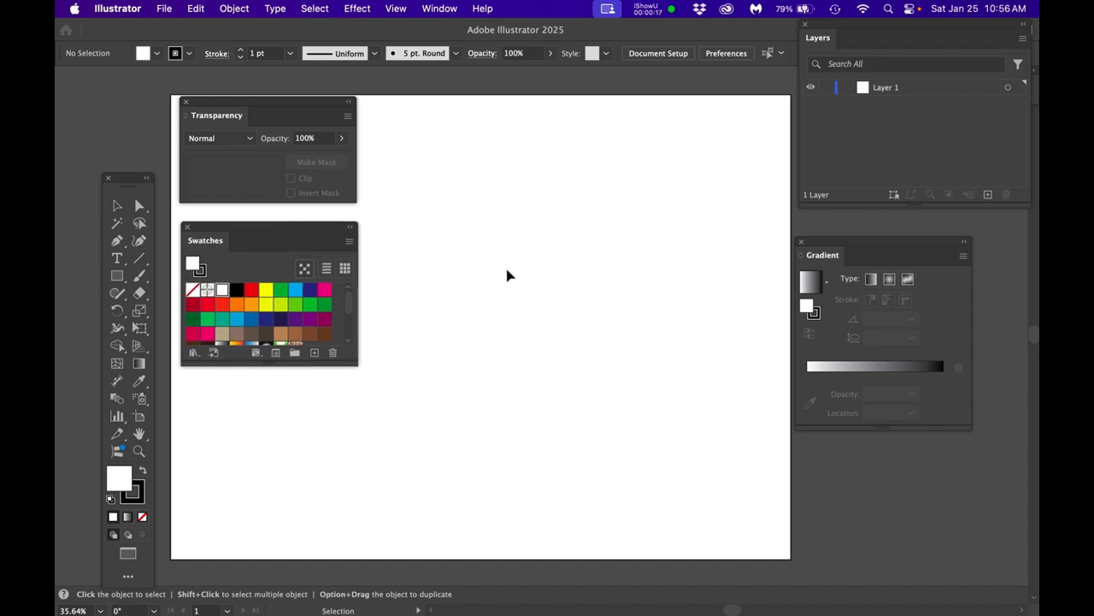
{"action": "key", "text": "m"}
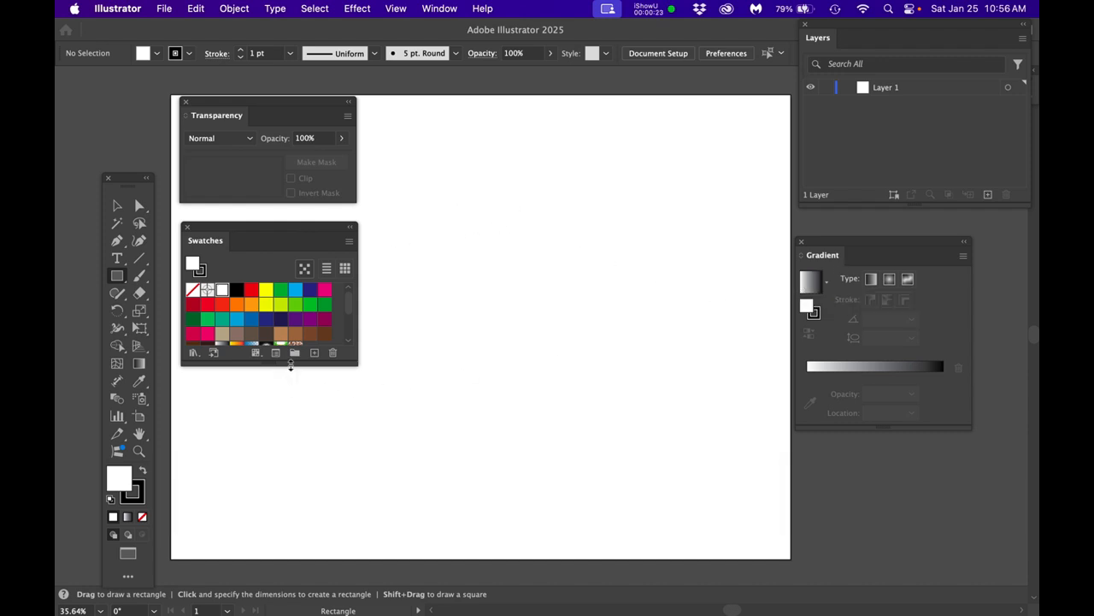
{"action": "left_click_drag", "start_coordinate": [290, 365], "coordinate": [294, 481]}
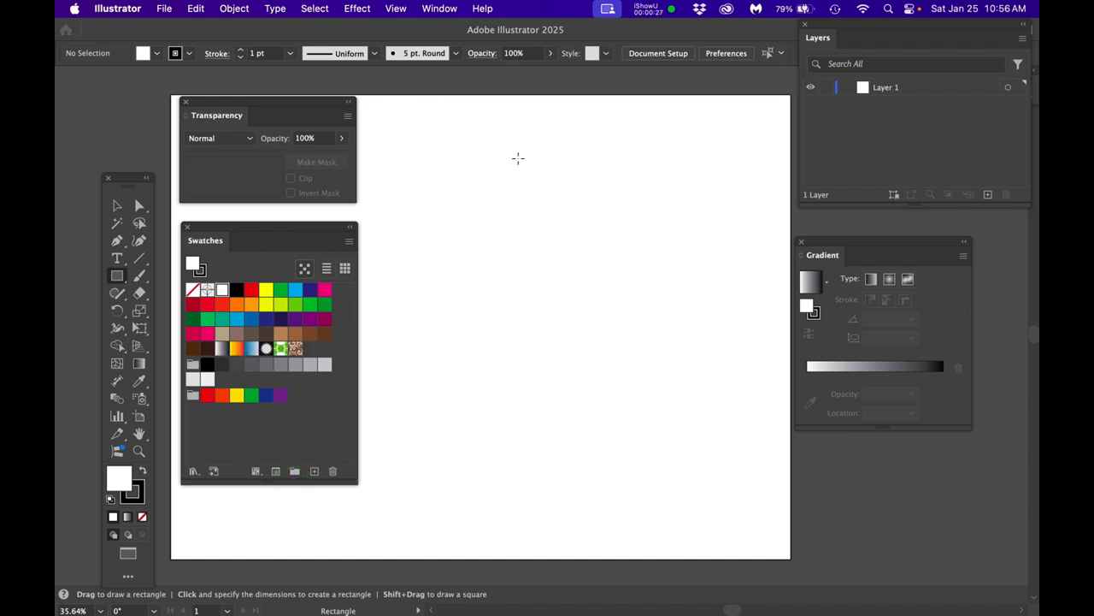
Draw a large rectangle on the artboard and fill it with the default white-to-black linear gradient
{"action": "mouse_move", "coordinate": [407, 136]}
{"action": "left_mouse_down"}
{"action": "mouse_move", "coordinate": [525, 407]}
{"action": "mouse_move", "coordinate": [682, 457]}
{"action": "mouse_move", "coordinate": [701, 448]}
{"action": "left_mouse_up"}
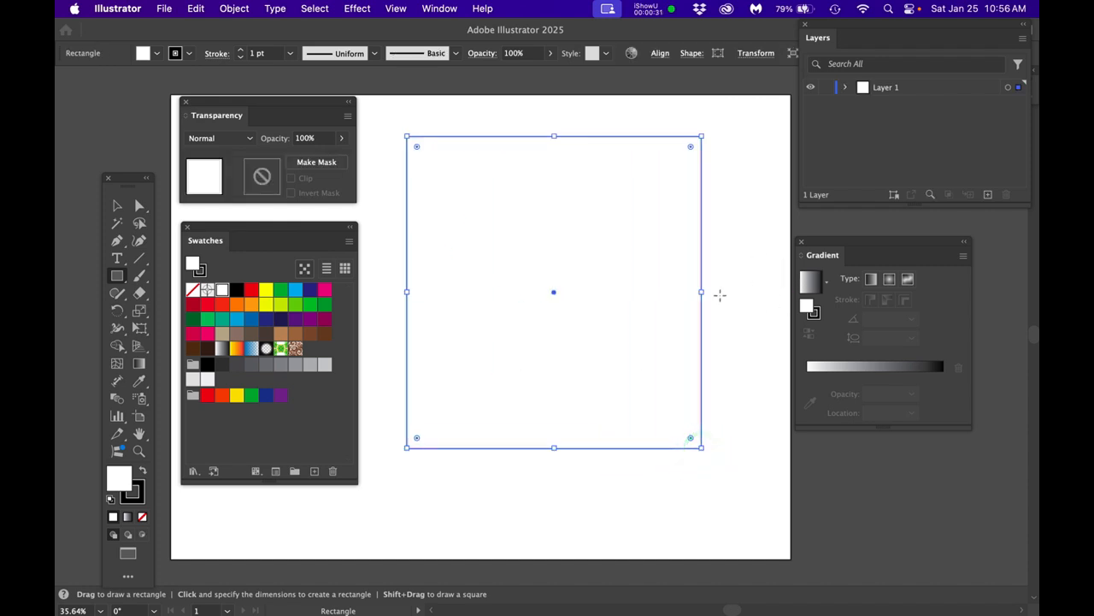
{"action": "left_click", "coordinate": [115, 477]}
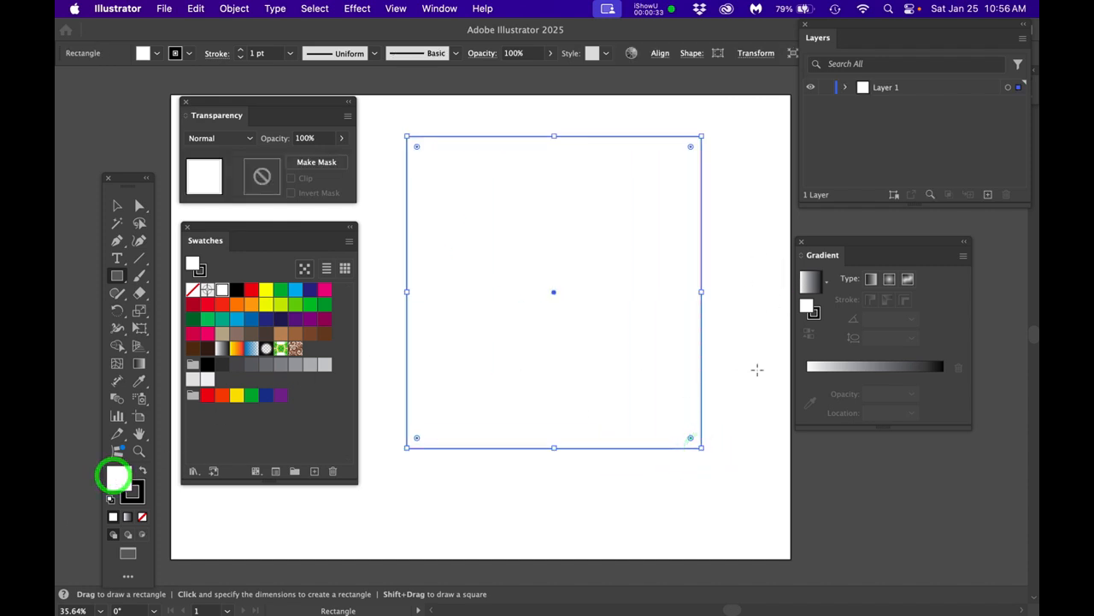
{"action": "left_click_drag", "start_coordinate": [808, 282], "coordinate": [809, 288]}
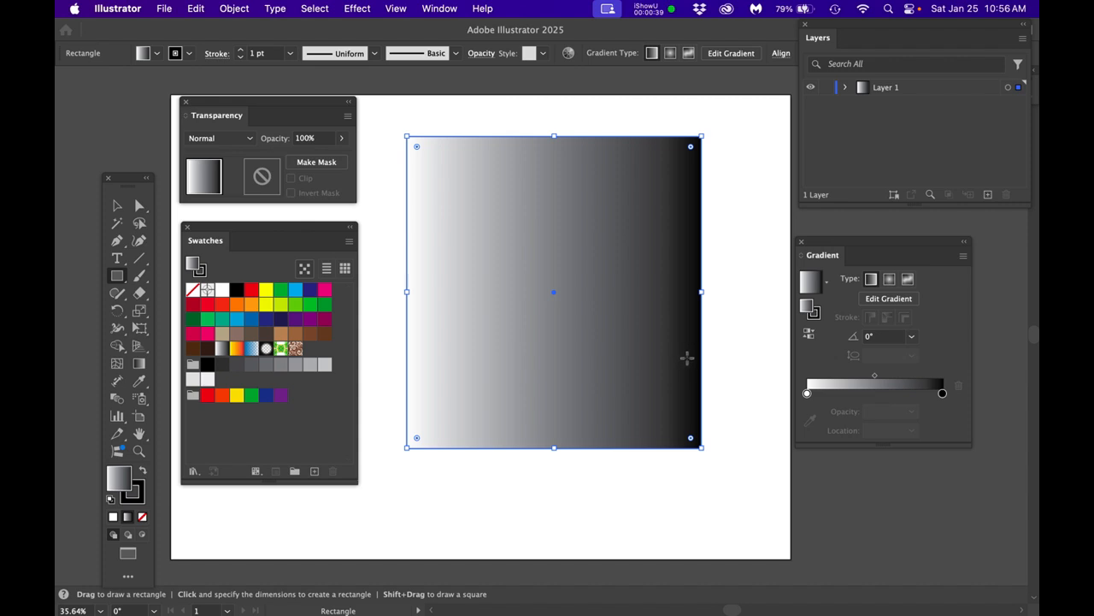
Draw a second rectangle overlapping the lower part of the first and expand Layer 1 to list its objects
{"action": "key", "text": "m"}
{"action": "mouse_move", "coordinate": [727, 484]}
{"action": "left_mouse_down"}
{"action": "mouse_move", "coordinate": [475, 261]}
{"action": "mouse_move", "coordinate": [445, 263]}
{"action": "mouse_move", "coordinate": [445, 275]}
{"action": "left_mouse_up"}
{"action": "left_click", "coordinate": [846, 88]}
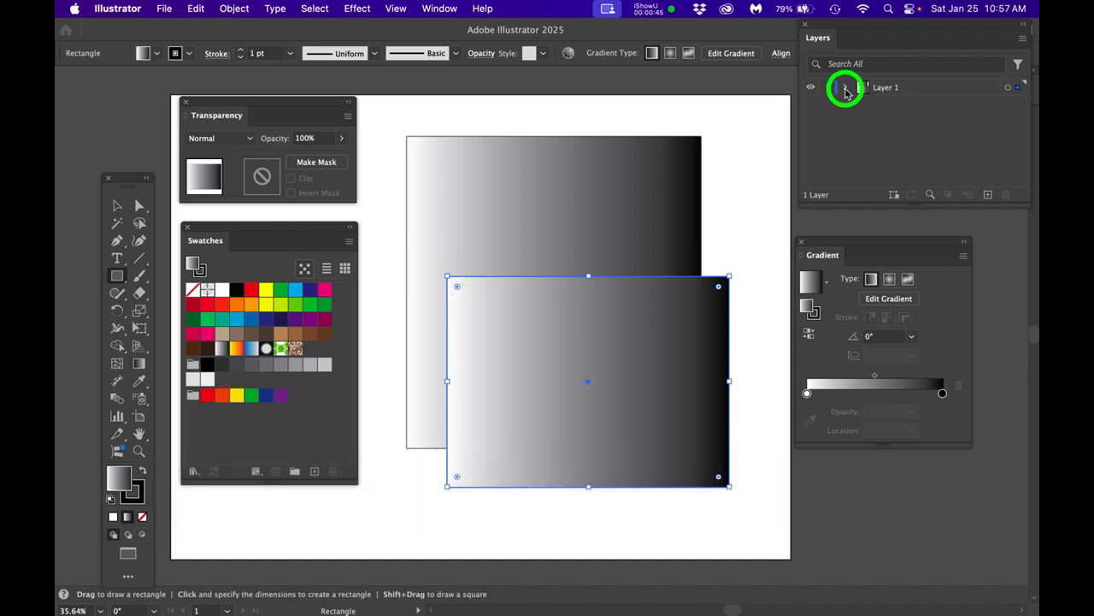
Fill the second rectangle with the magenta swatch and stack it behind the gradient rectangle
{"action": "left_click", "coordinate": [325, 290]}
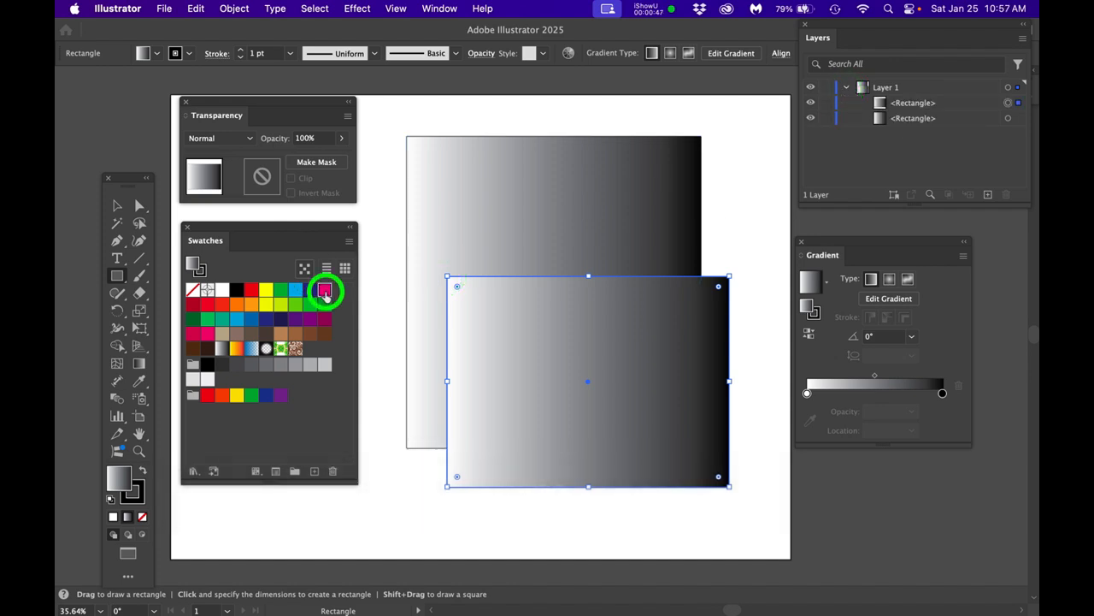
{"action": "left_click_drag", "start_coordinate": [917, 103], "coordinate": [915, 121]}
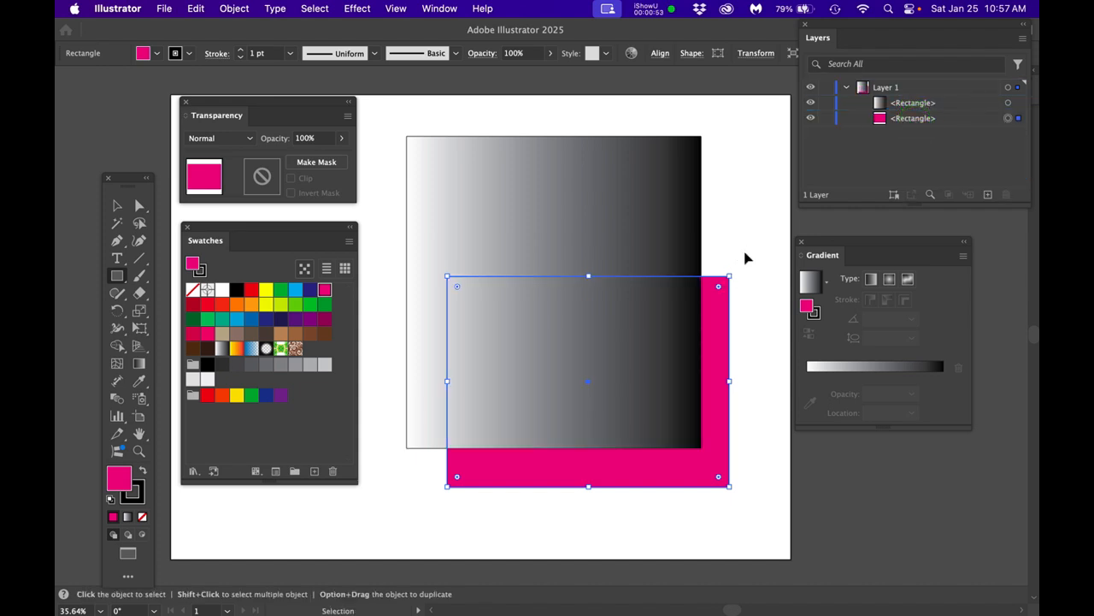
{"action": "left_click", "coordinate": [745, 255]}
Select the gradient rectangle and shift its gradient midpoint to about 51.8%
{"action": "key", "text": "a"}
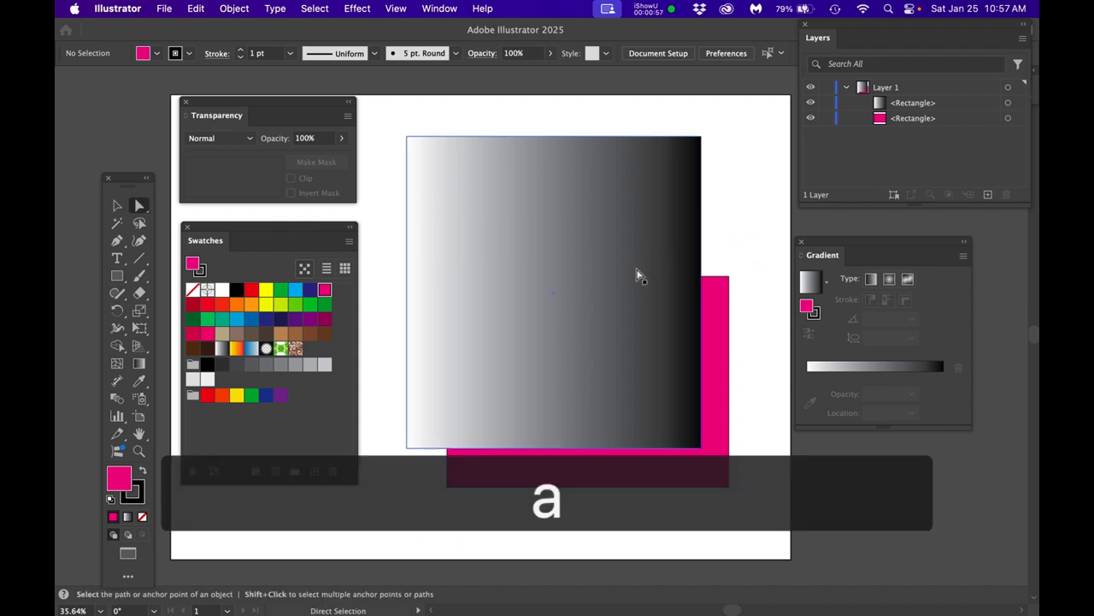
{"action": "key", "text": "v"}
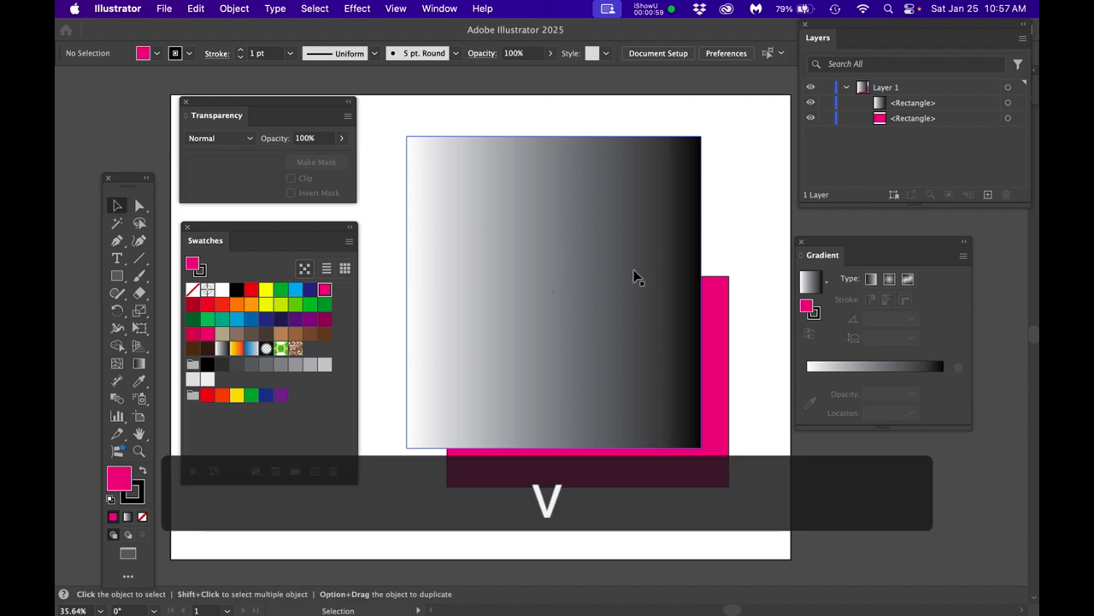
{"action": "left_click", "coordinate": [626, 272]}
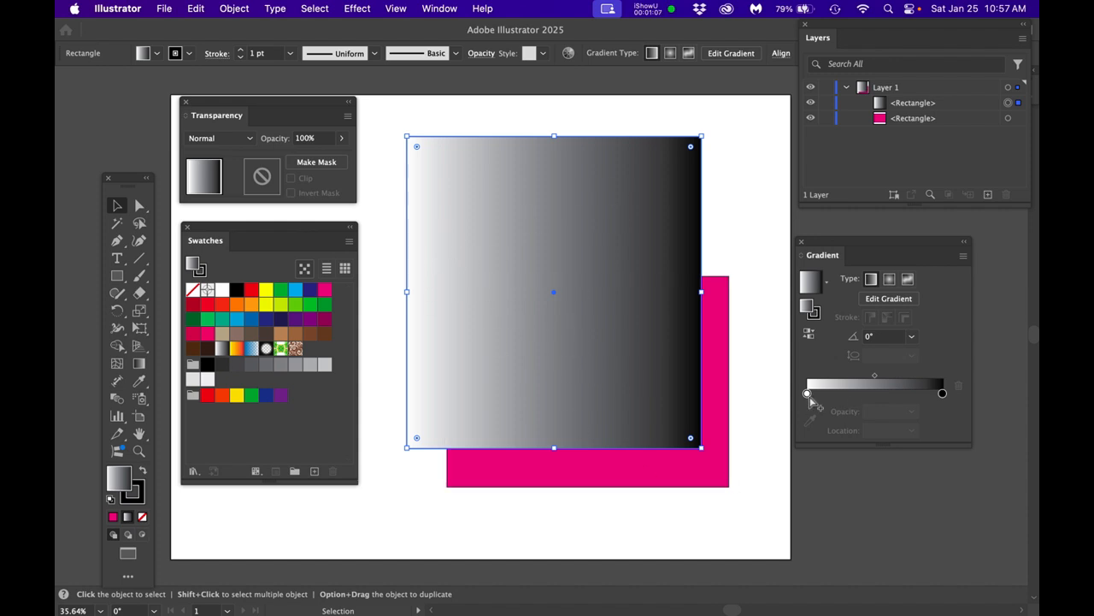
{"action": "mouse_move", "coordinate": [808, 395]}
{"action": "left_mouse_down"}
{"action": "mouse_move", "coordinate": [931, 394]}
{"action": "mouse_move", "coordinate": [790, 398]}
{"action": "left_mouse_up"}
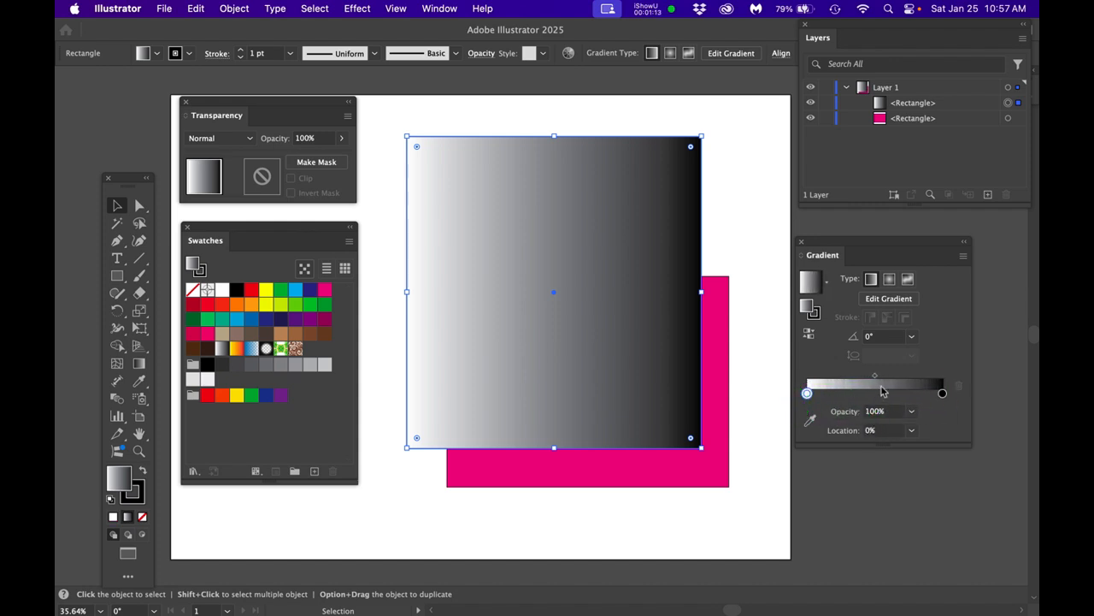
{"action": "mouse_move", "coordinate": [876, 381]}
{"action": "left_mouse_down"}
{"action": "mouse_move", "coordinate": [818, 384]}
{"action": "mouse_move", "coordinate": [912, 379]}
{"action": "mouse_move", "coordinate": [878, 387]}
{"action": "left_mouse_up"}
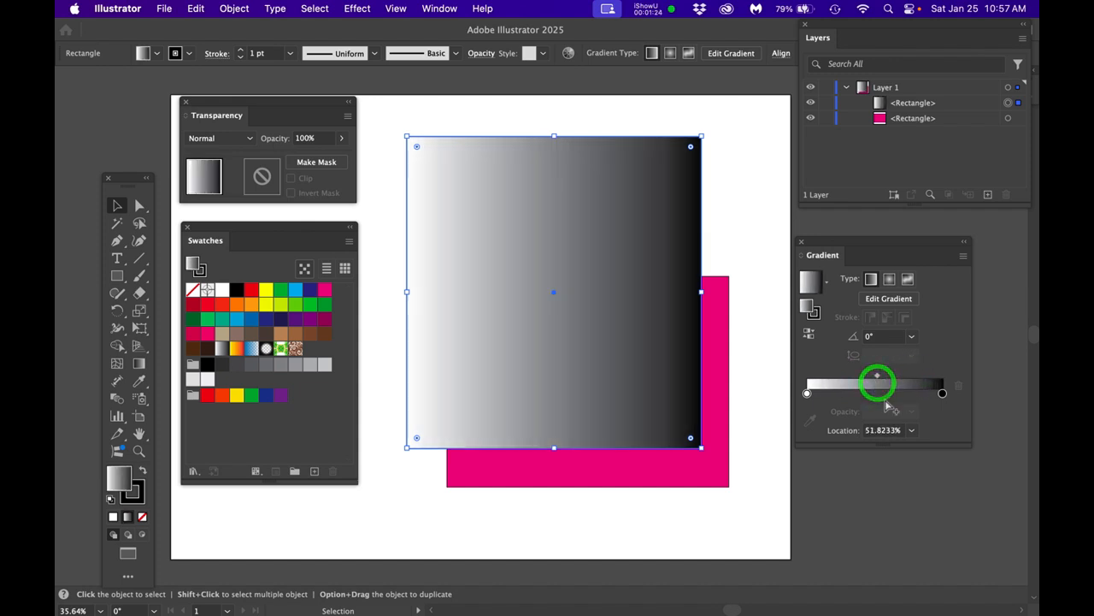
Reverse the rectangle's gradient so it runs from black to white
{"action": "left_click", "coordinate": [809, 334]}
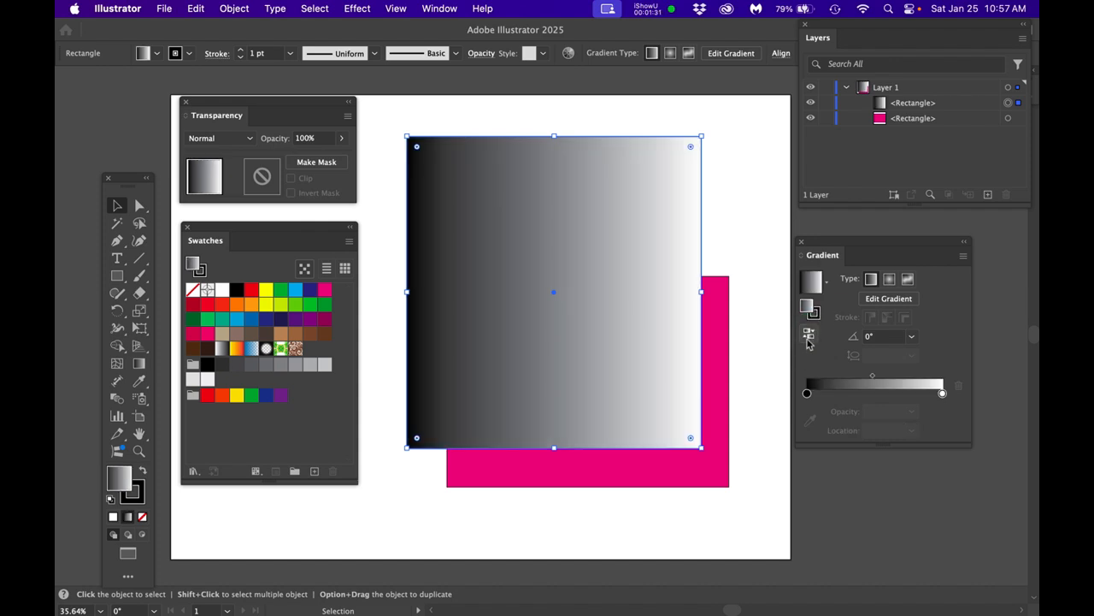
{"action": "left_click", "coordinate": [808, 334]}
{"action": "left_click", "coordinate": [808, 334]}
{"action": "left_click", "coordinate": [808, 335]}
{"action": "left_click", "coordinate": [808, 334]}
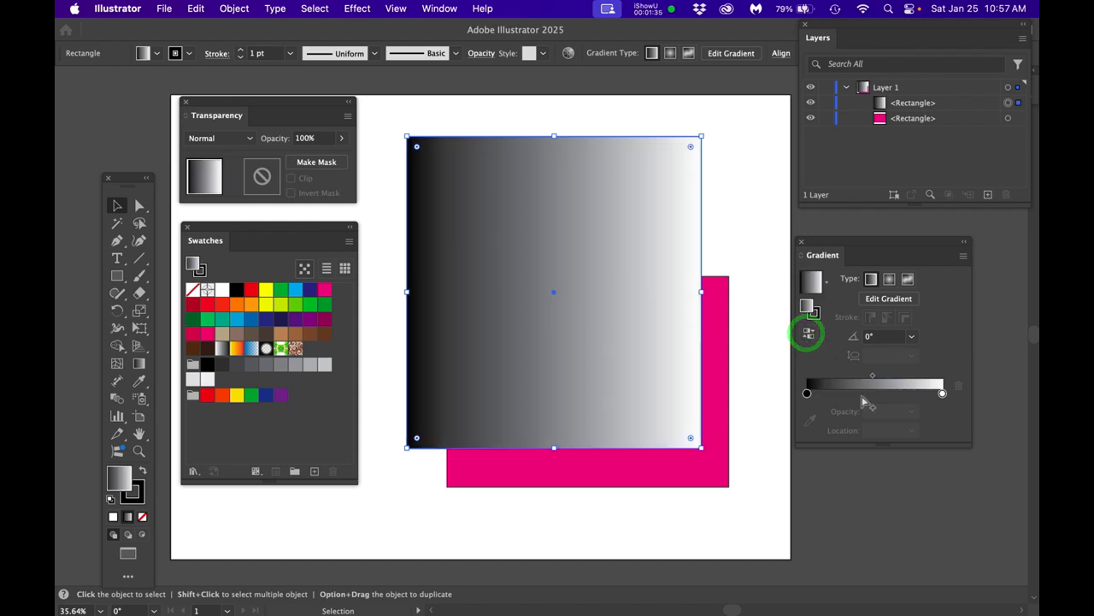
Set the opacity of the gradient's white color stop to 0%
{"action": "mouse_move", "coordinate": [809, 393]}
{"action": "left_mouse_down"}
{"action": "mouse_move", "coordinate": [909, 393]}
{"action": "mouse_move", "coordinate": [806, 394]}
{"action": "left_mouse_up"}
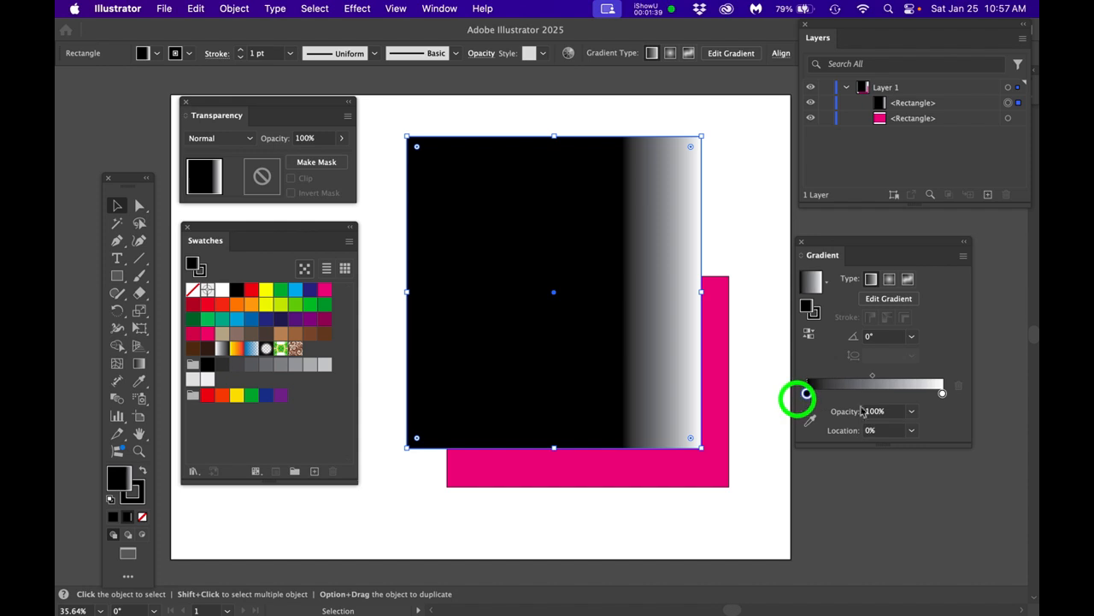
{"action": "left_click", "coordinate": [944, 393]}
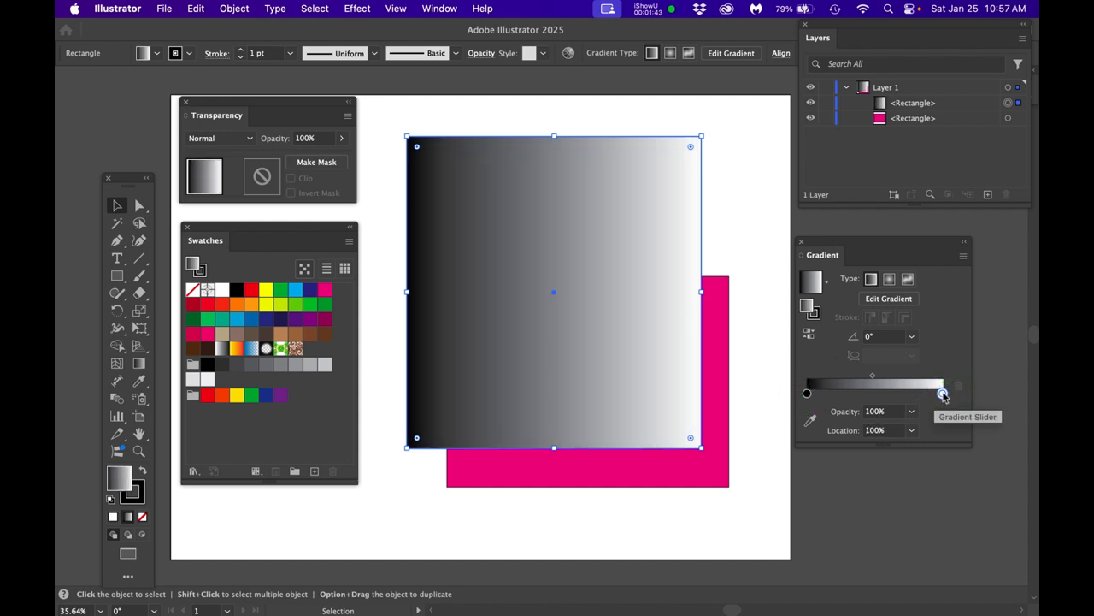
{"action": "left_click", "coordinate": [943, 394]}
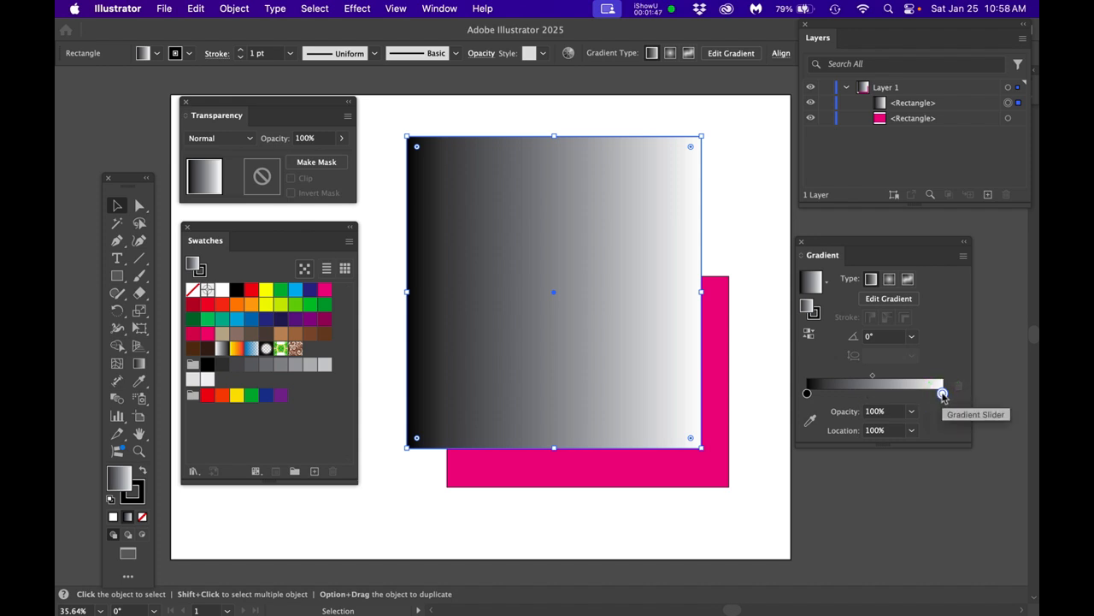
{"action": "left_click", "coordinate": [807, 393]}
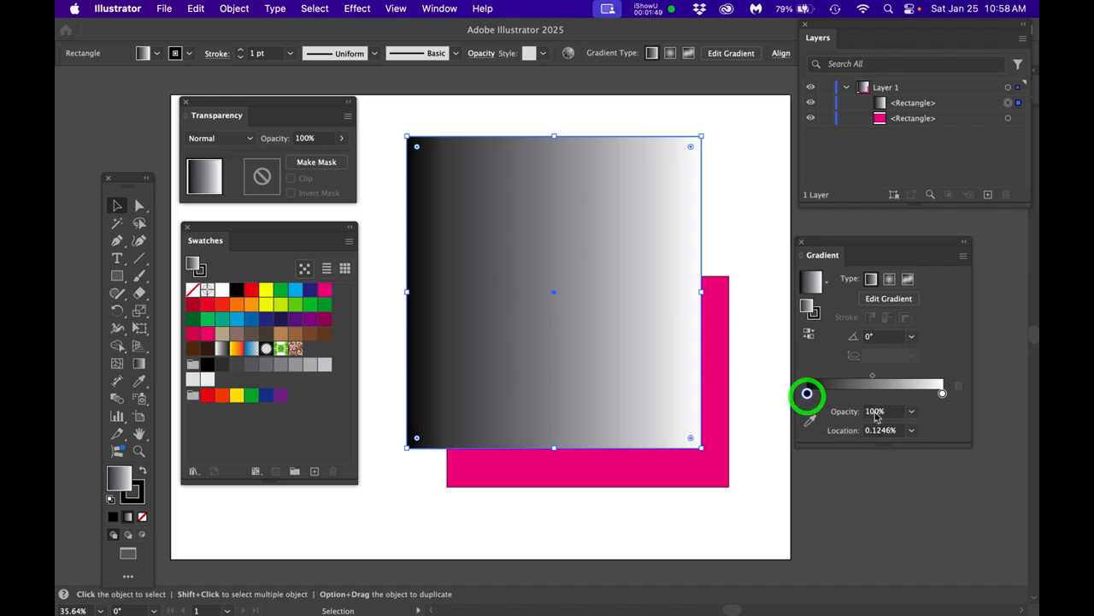
{"action": "left_click", "coordinate": [942, 393]}
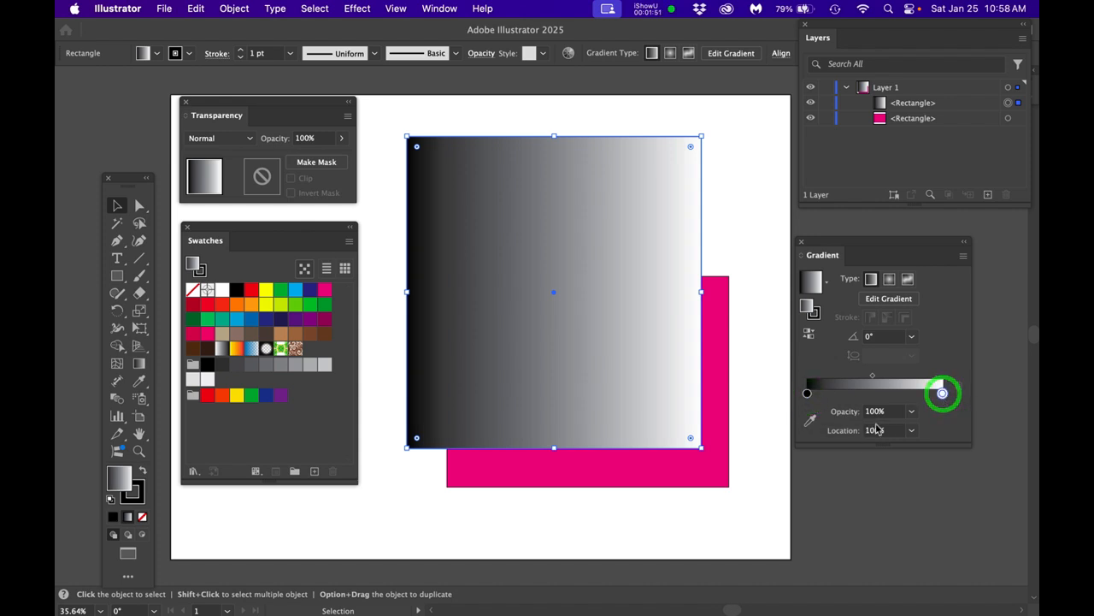
{"action": "left_click", "coordinate": [860, 413]}
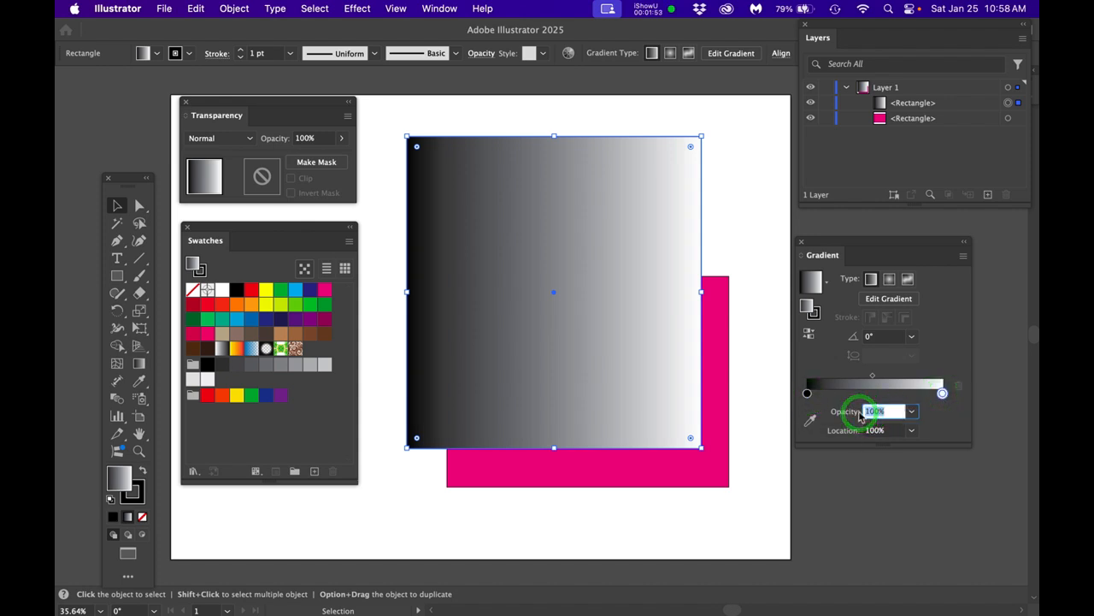
{"action": "type", "text": "0"}
{"action": "key", "text": "Return"}
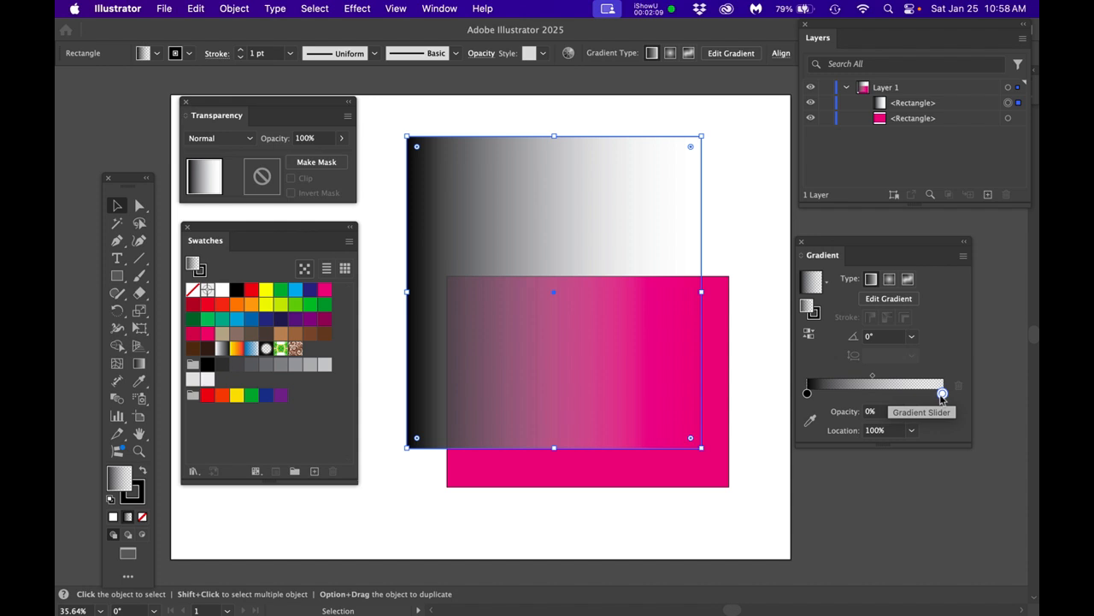
Set the white color stop's opacity to 30%
{"action": "left_click", "coordinate": [855, 411]}
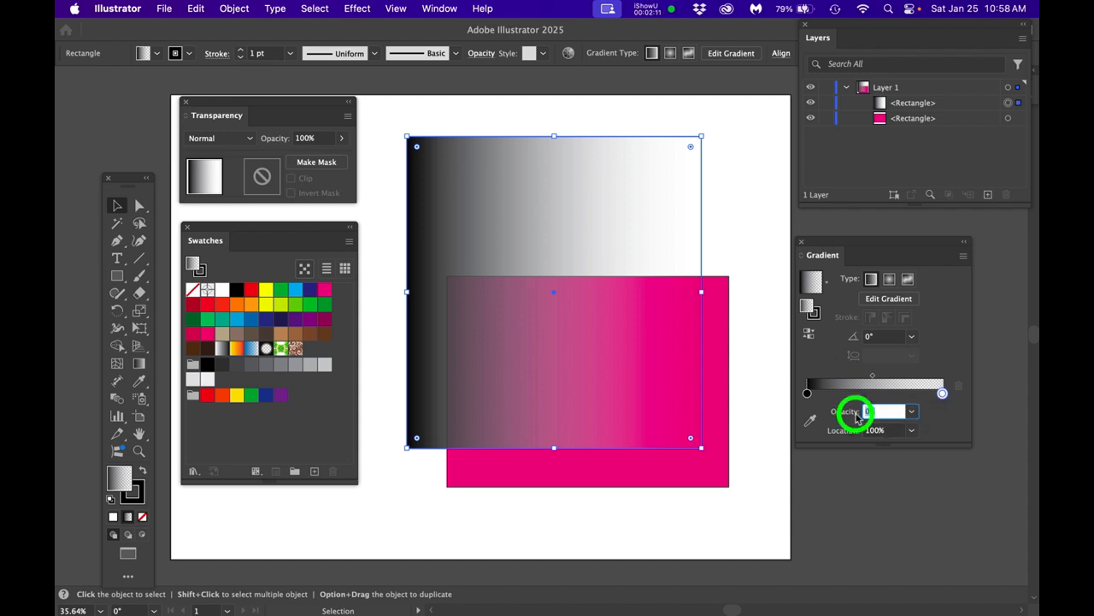
{"action": "type", "text": "30"}
{"action": "key", "text": "Return"}
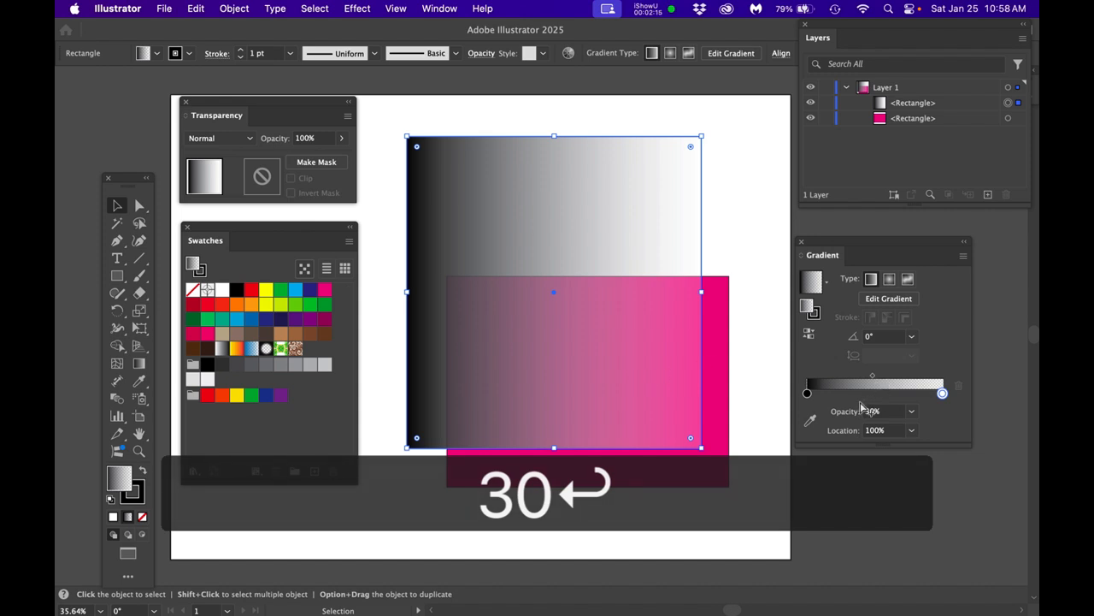
Set the white color stop's opacity to 50%
{"action": "left_click", "coordinate": [842, 419]}
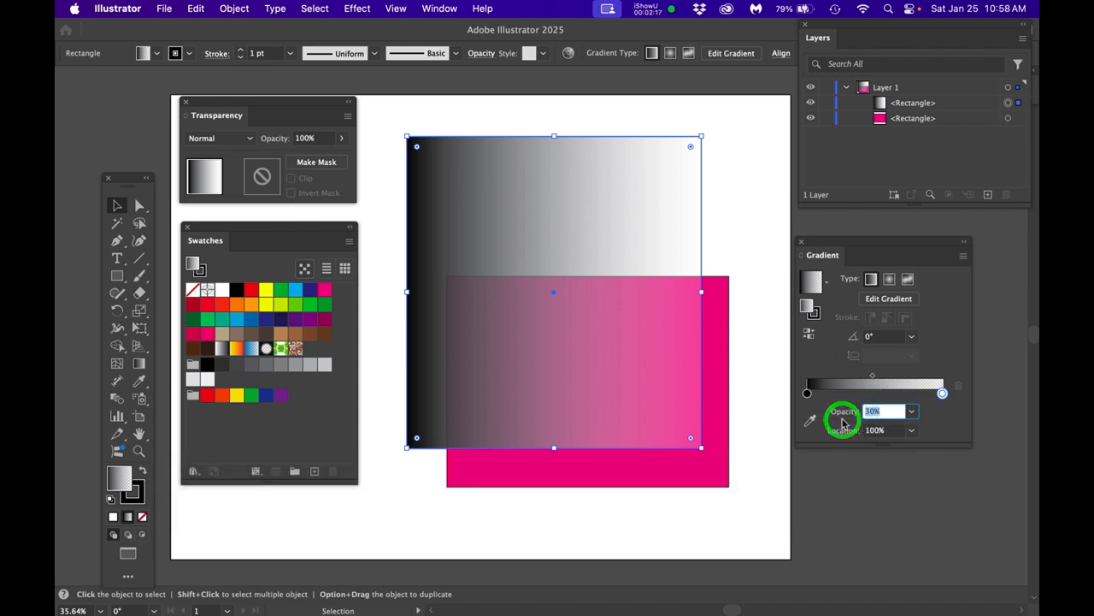
{"action": "type", "text": "50"}
{"action": "key", "text": "Return"}
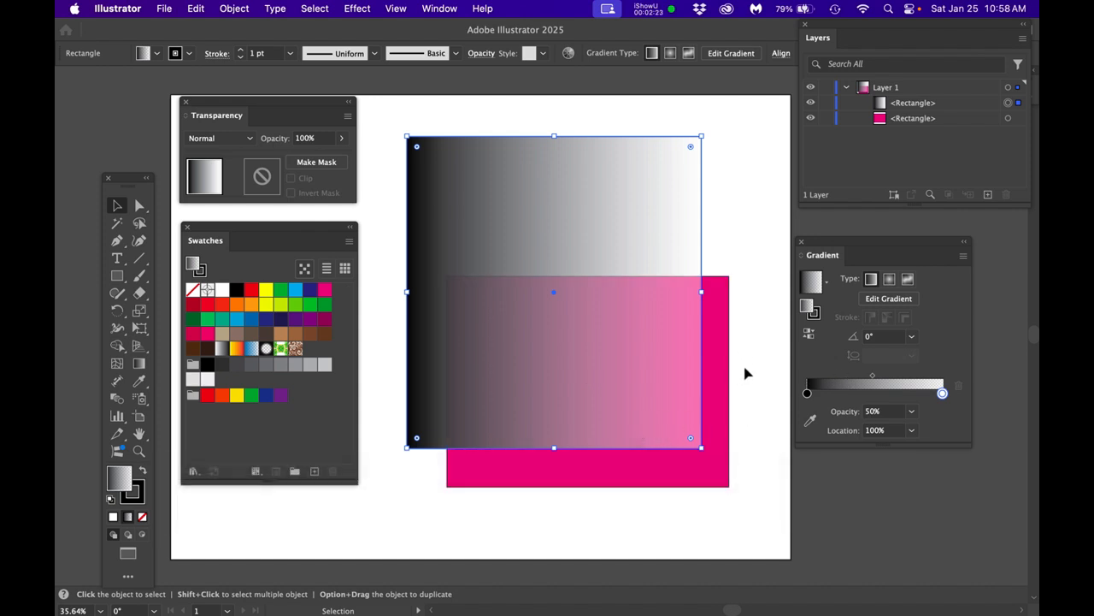
Activate the Gradient tool on the rectangle and reposition the Gradient panel beside the artboard
{"action": "key", "text": "g"}
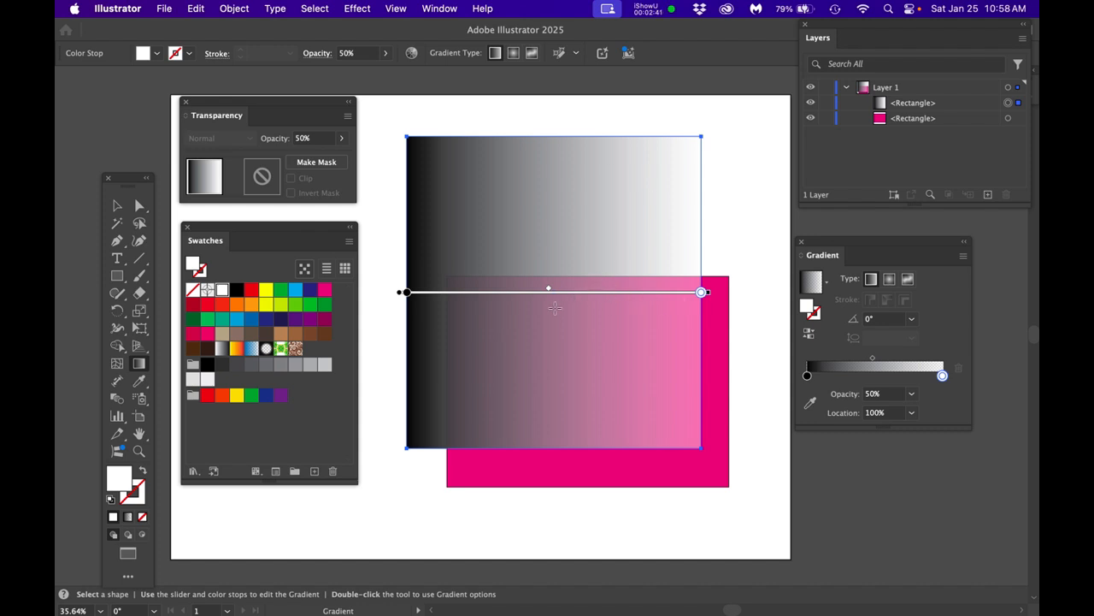
{"action": "scroll", "coordinate": [529, 310], "scroll_direction": "down", "scroll_amount": 2}
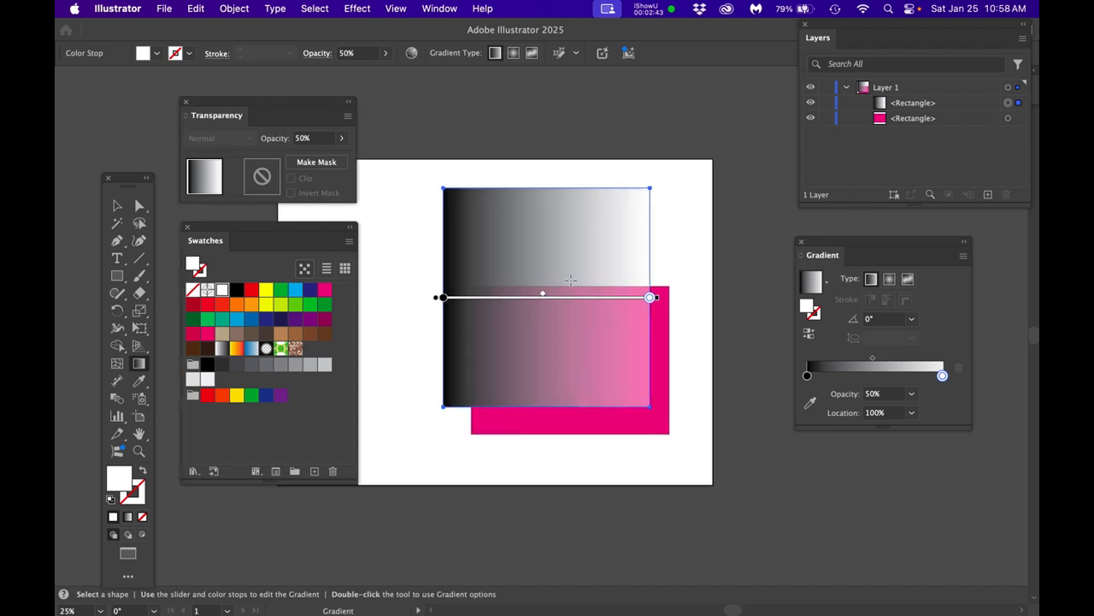
{"action": "left_click_drag", "start_coordinate": [835, 248], "coordinate": [855, 236]}
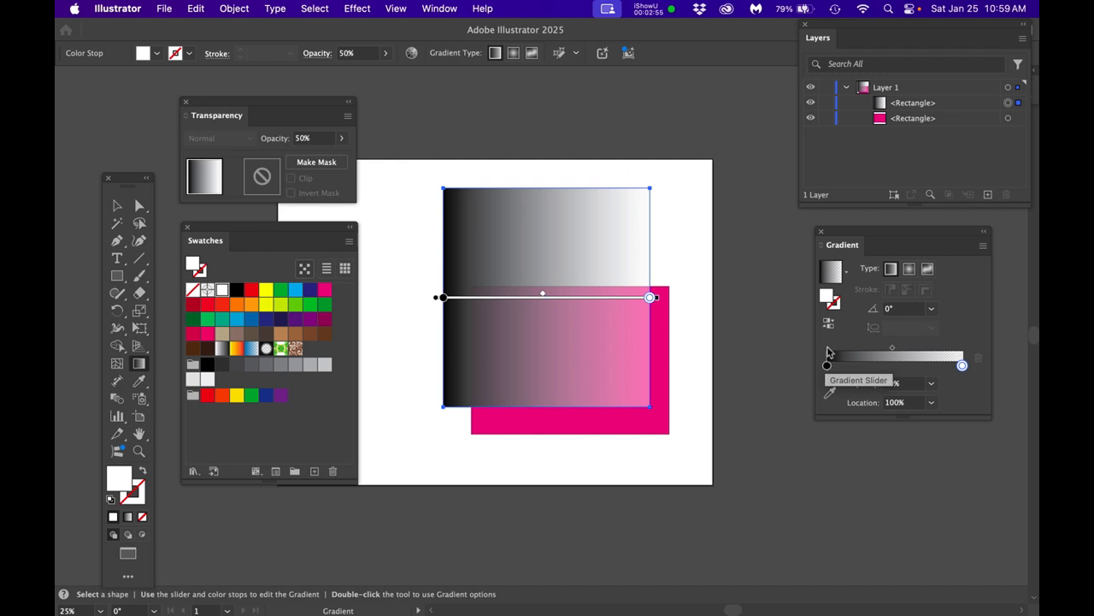
{"action": "left_click_drag", "start_coordinate": [840, 239], "coordinate": [810, 235]}
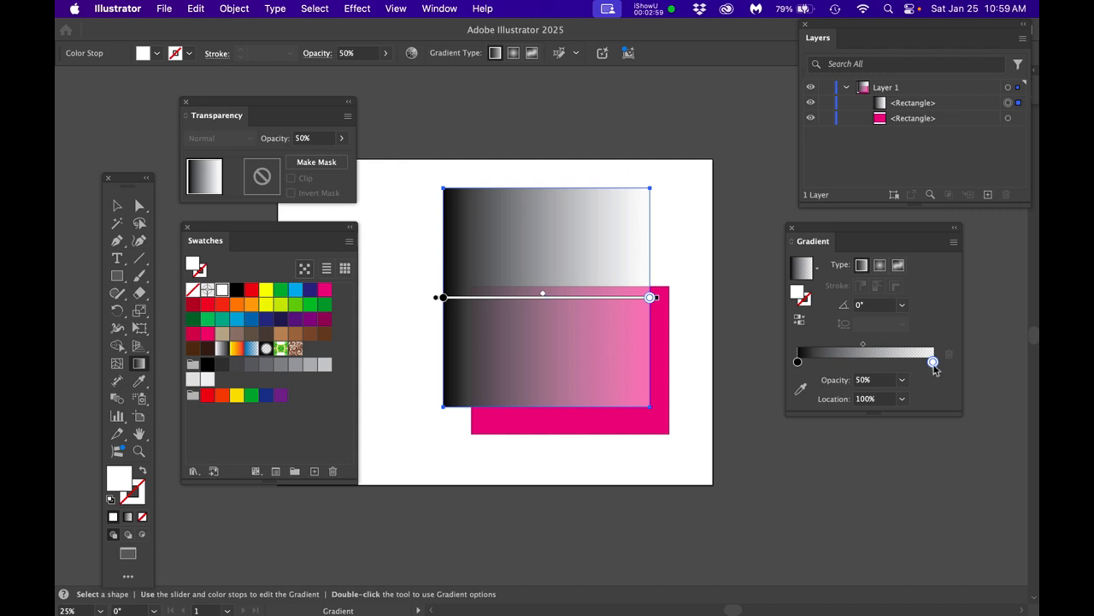
Redraw the rectangle's gradient vertically at 90°, from black below its middle up to the semi-transparent white stop near its top edge
{"action": "mouse_move", "coordinate": [699, 408]}
{"action": "left_mouse_down"}
{"action": "mouse_move", "coordinate": [690, 303]}
{"action": "mouse_move", "coordinate": [687, 342]}
{"action": "mouse_move", "coordinate": [693, 321]}
{"action": "left_mouse_up"}
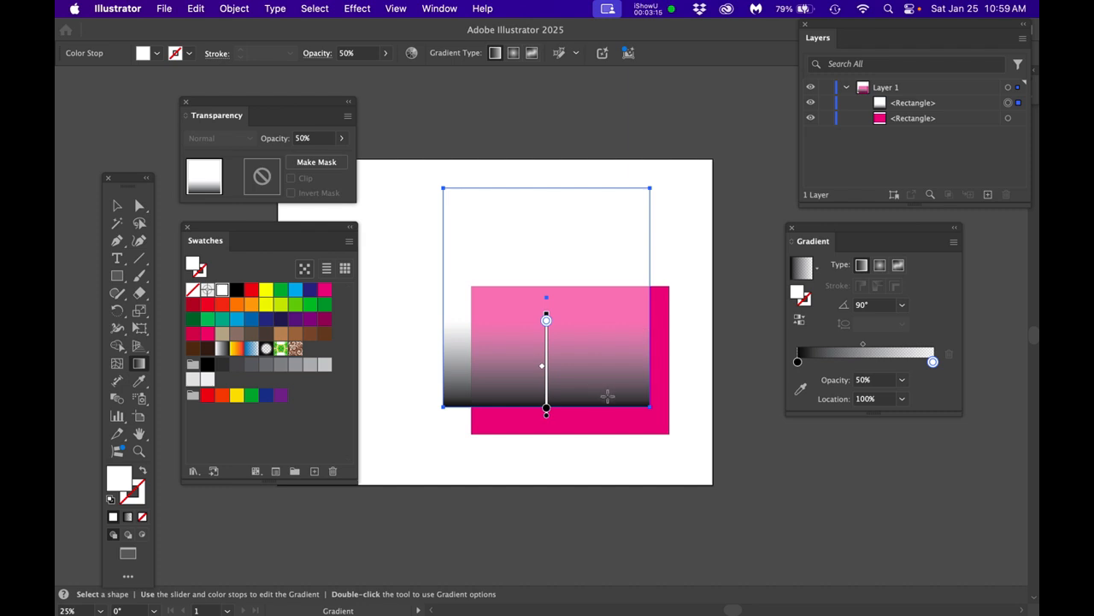
{"action": "left_click_drag", "start_coordinate": [685, 399], "coordinate": [681, 194]}
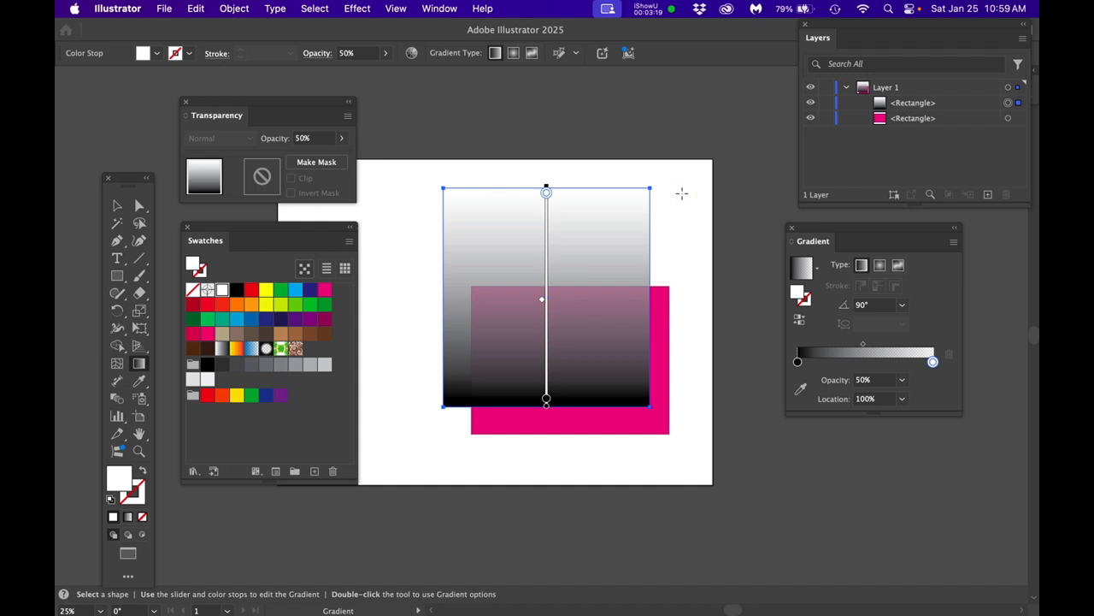
{"action": "left_click_drag", "start_coordinate": [687, 331], "coordinate": [686, 329]}
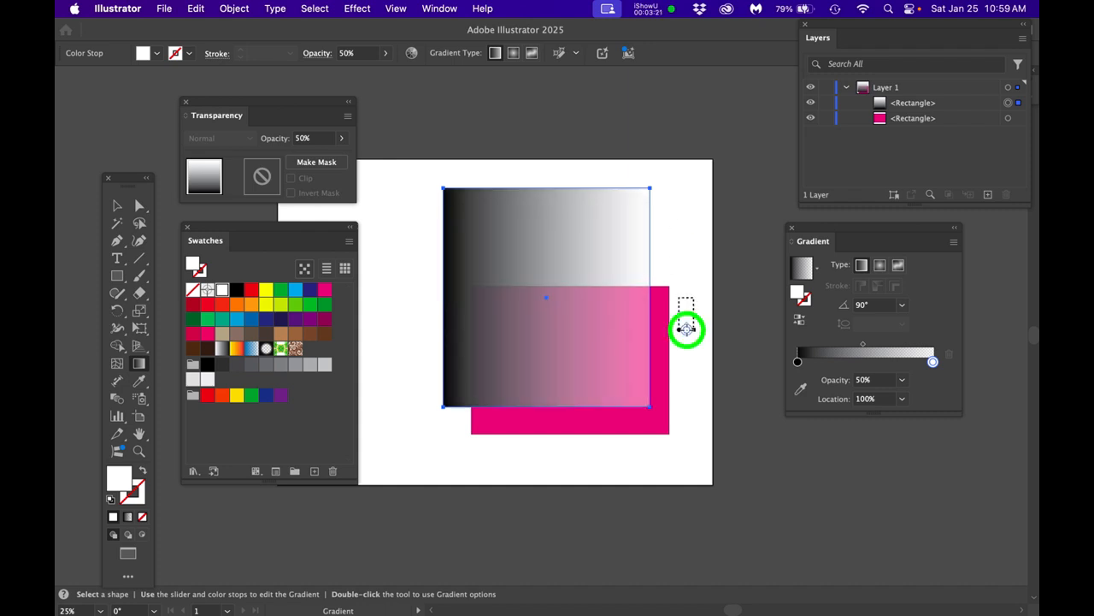
{"action": "left_click_drag", "start_coordinate": [686, 329], "coordinate": [696, 202]}
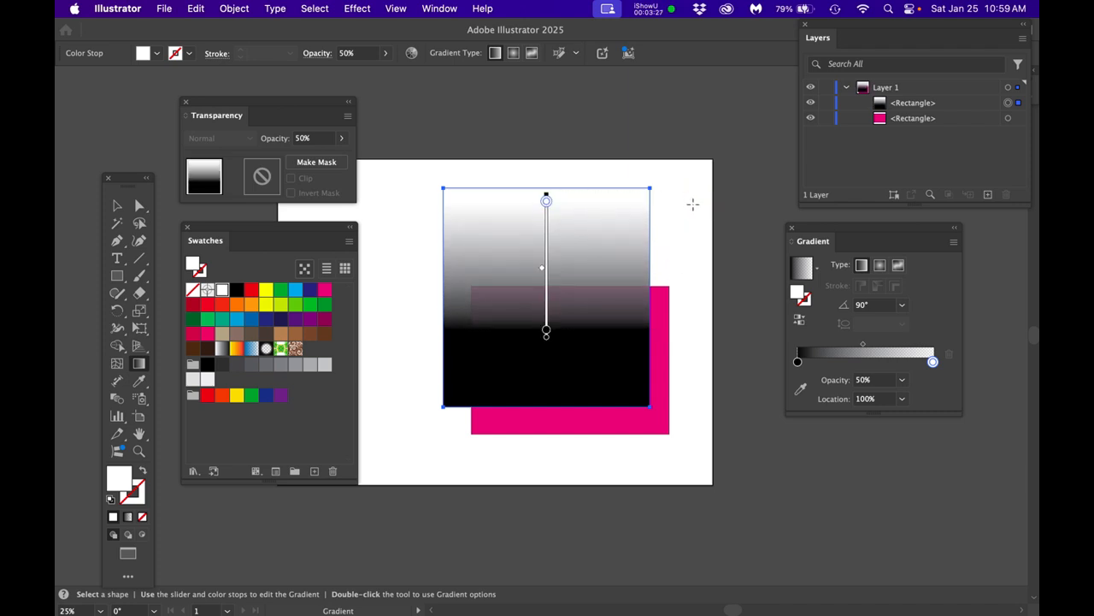
Redraw the rectangle's gradient in several directions, vertically and horizontally, ending at -180° with the white stop near the left edge
{"action": "left_click_drag", "start_coordinate": [609, 369], "coordinate": [606, 225]}
{"action": "left_click_drag", "start_coordinate": [706, 363], "coordinate": [679, 231]}
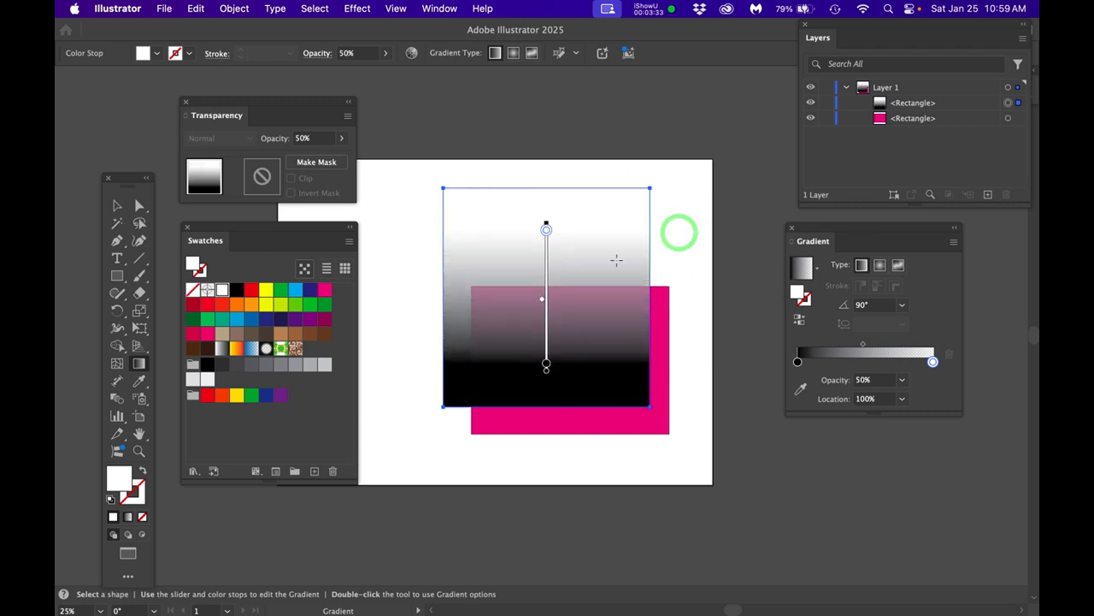
{"action": "mouse_move", "coordinate": [454, 175]}
{"action": "left_mouse_down"}
{"action": "mouse_move", "coordinate": [624, 179]}
{"action": "mouse_move", "coordinate": [513, 174]}
{"action": "mouse_move", "coordinate": [615, 176]}
{"action": "left_mouse_up"}
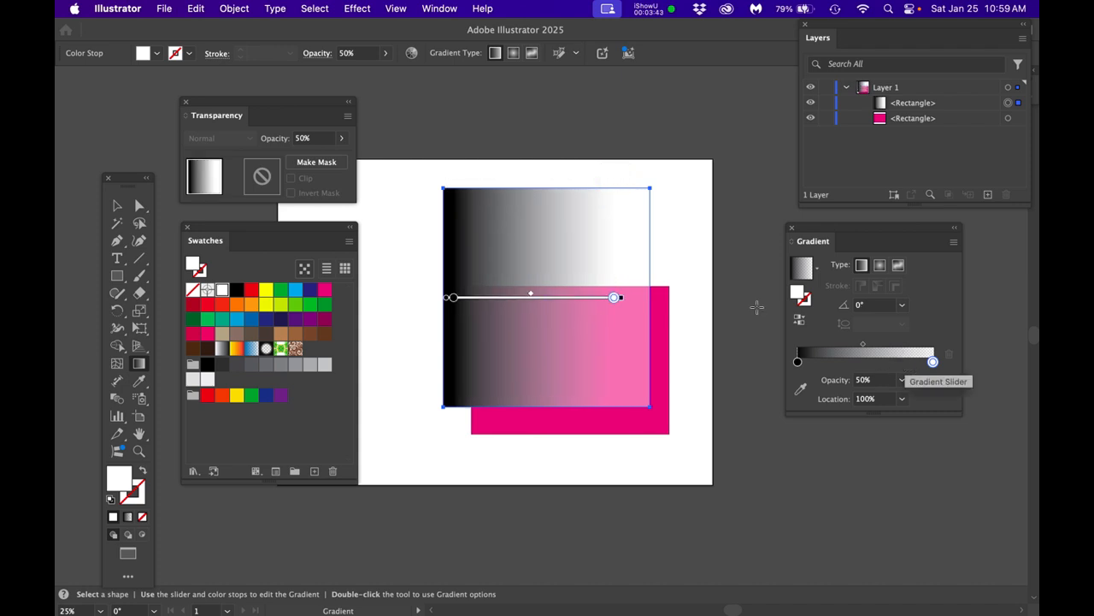
{"action": "mouse_move", "coordinate": [617, 173]}
{"action": "left_mouse_down"}
{"action": "mouse_move", "coordinate": [459, 180]}
{"action": "mouse_move", "coordinate": [488, 185]}
{"action": "mouse_move", "coordinate": [467, 192]}
{"action": "left_mouse_up"}
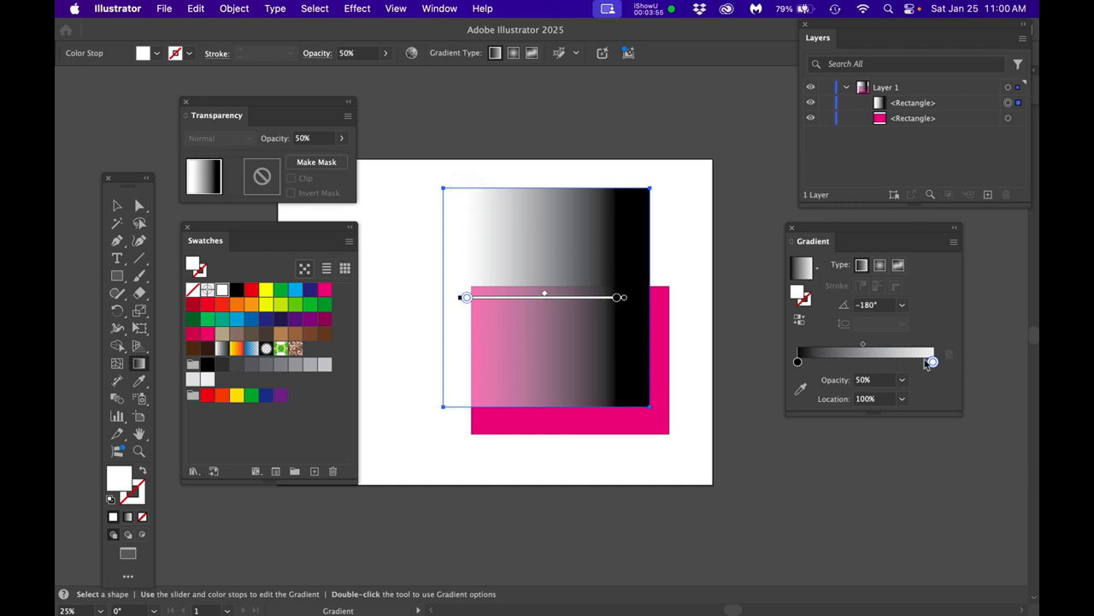
Add a blue swatch color stop to the middle of the gradient at about 53% location
{"action": "left_click_drag", "start_coordinate": [909, 234], "coordinate": [908, 241]}
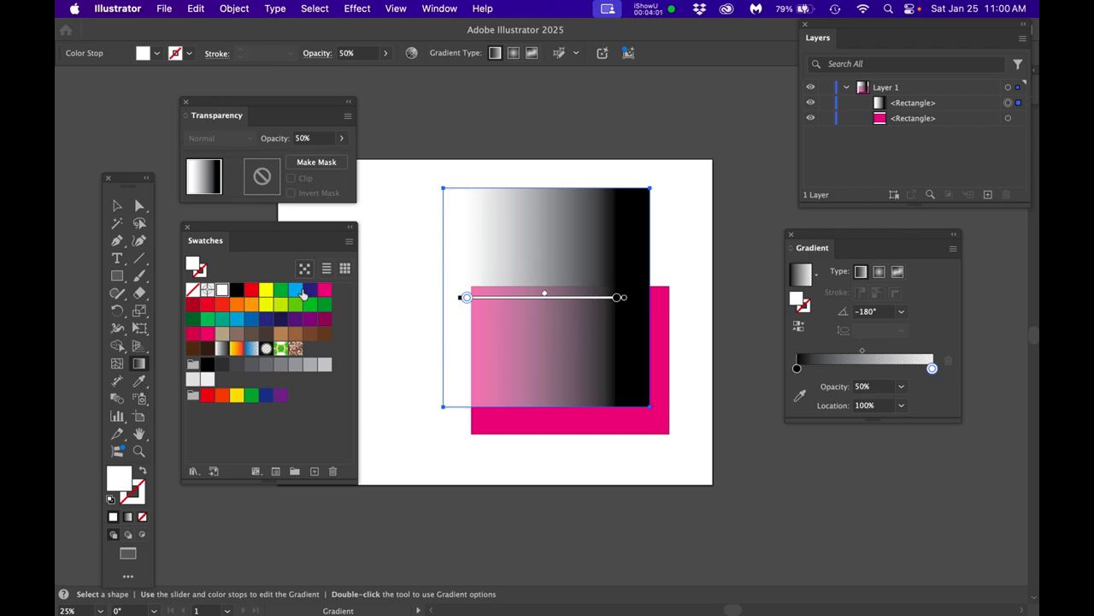
{"action": "left_click_drag", "start_coordinate": [296, 294], "coordinate": [869, 376]}
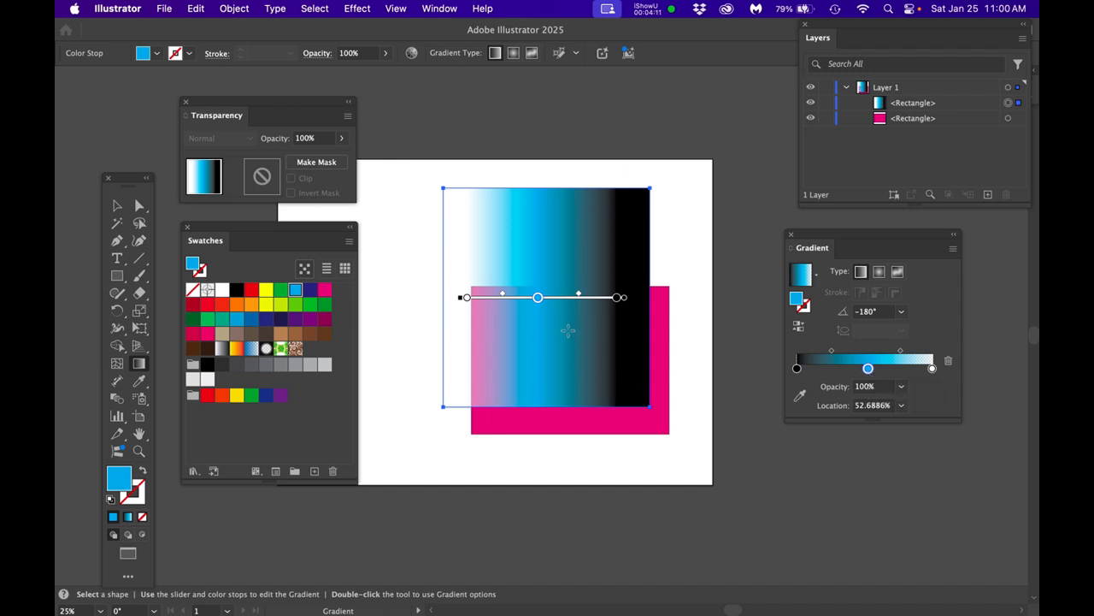
Try the white color stop at 100% opacity and undo the change
{"action": "scroll", "coordinate": [568, 330], "scroll_direction": "up", "scroll_amount": 1}
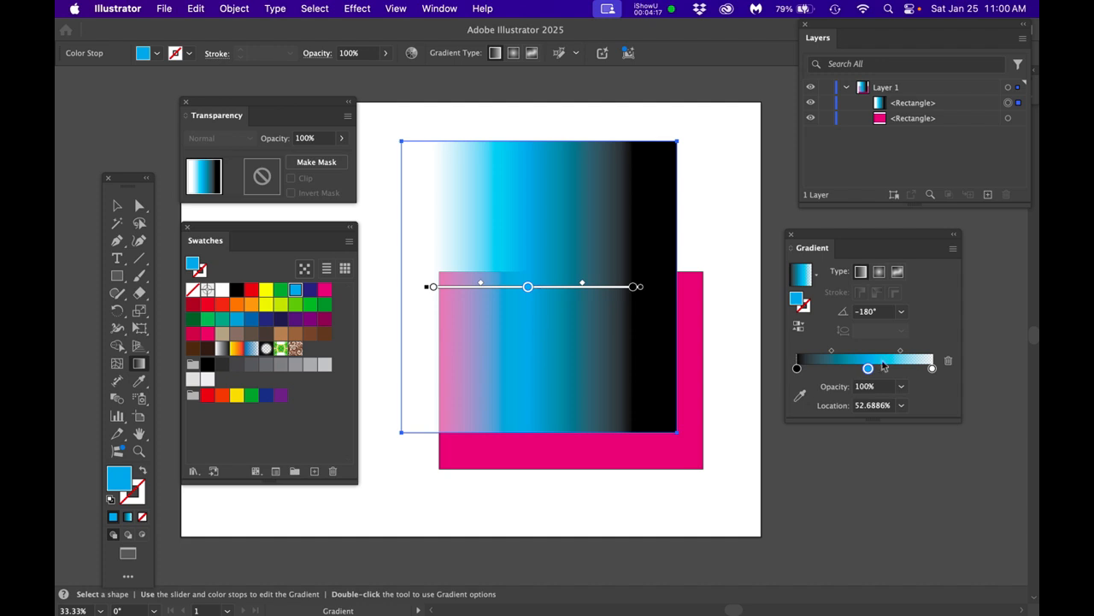
{"action": "left_click", "coordinate": [932, 368]}
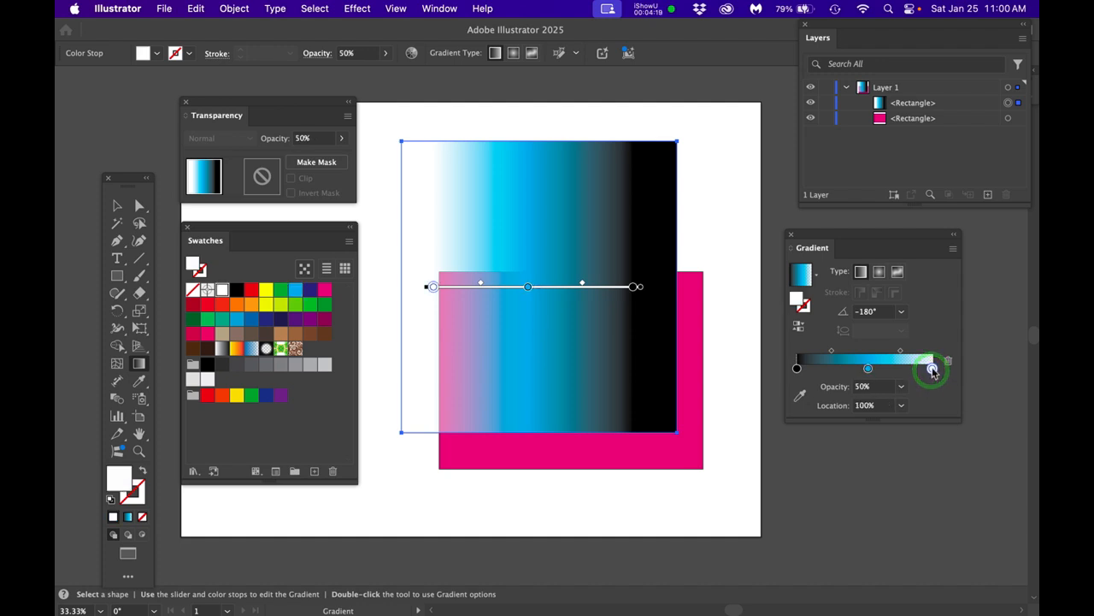
{"action": "left_click", "coordinate": [847, 387]}
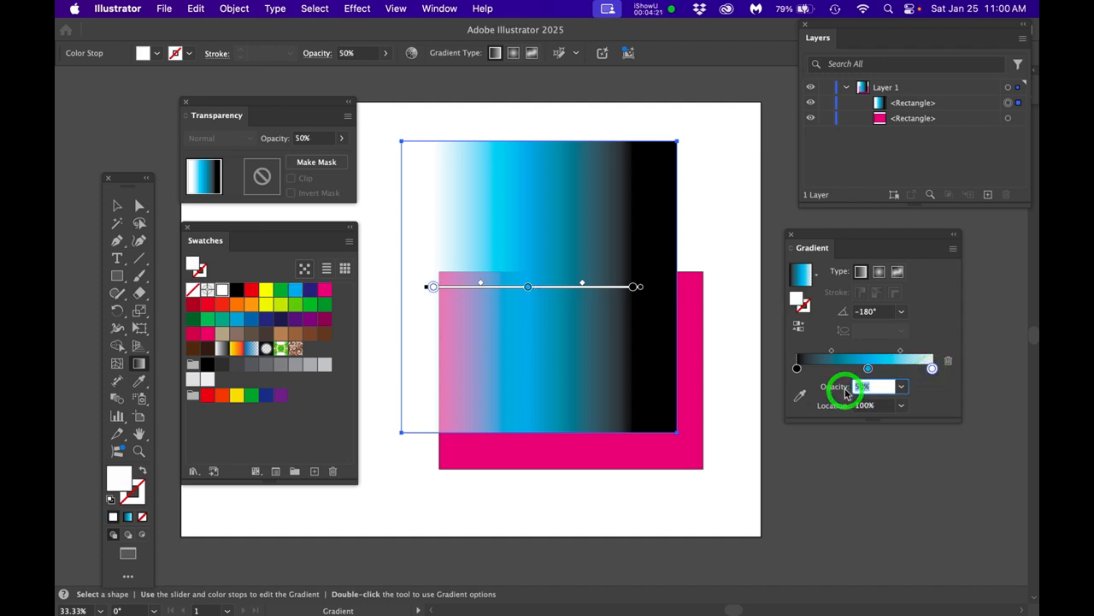
{"action": "type", "text": "100"}
{"action": "key", "text": "Return"}
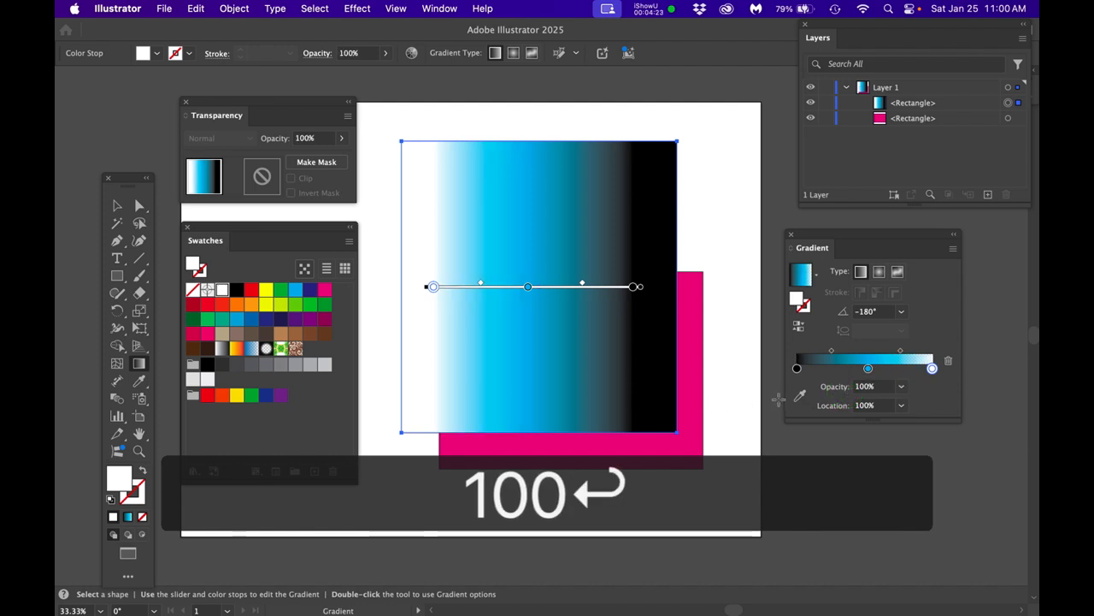
{"action": "key", "text": "super+z"}
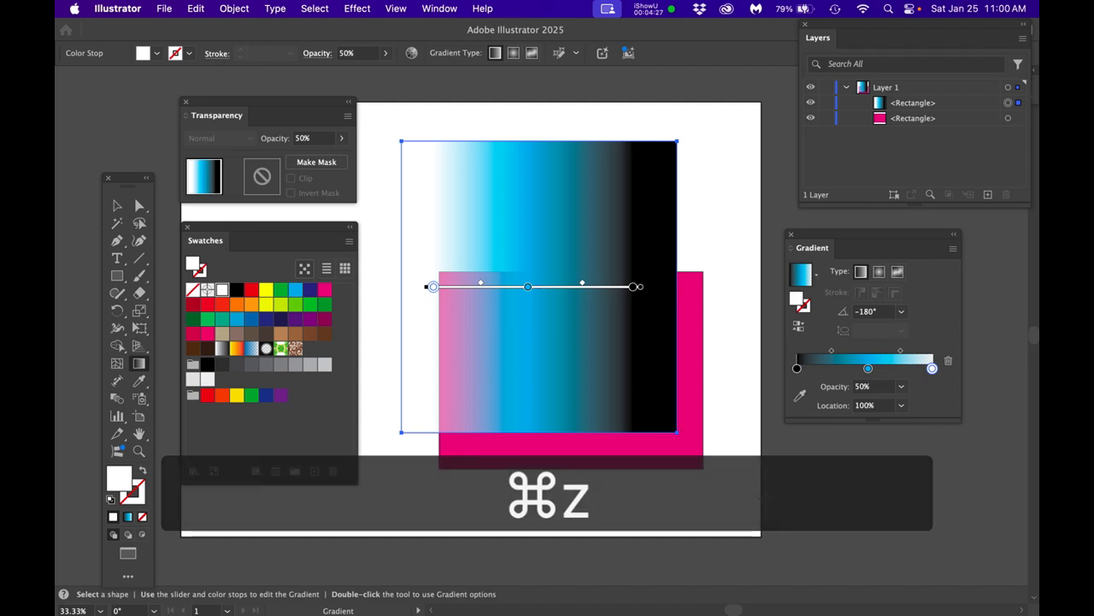
Enrich the black color stop in CMYK mode by setting cyan to 95% and magenta to 39%
{"action": "left_click", "coordinate": [797, 368]}
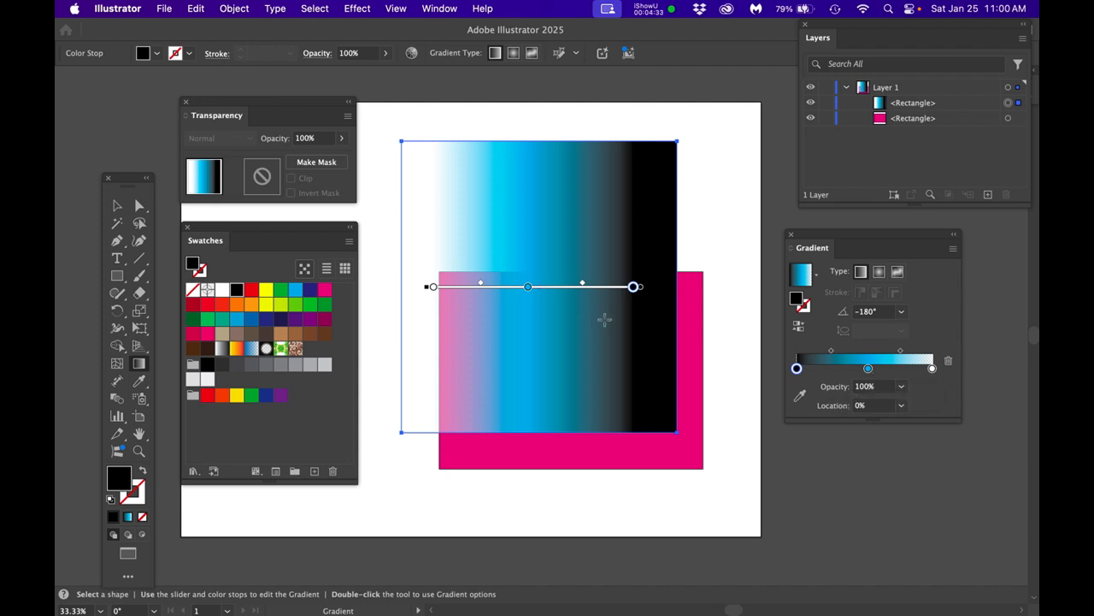
{"action": "double_click", "coordinate": [797, 370]}
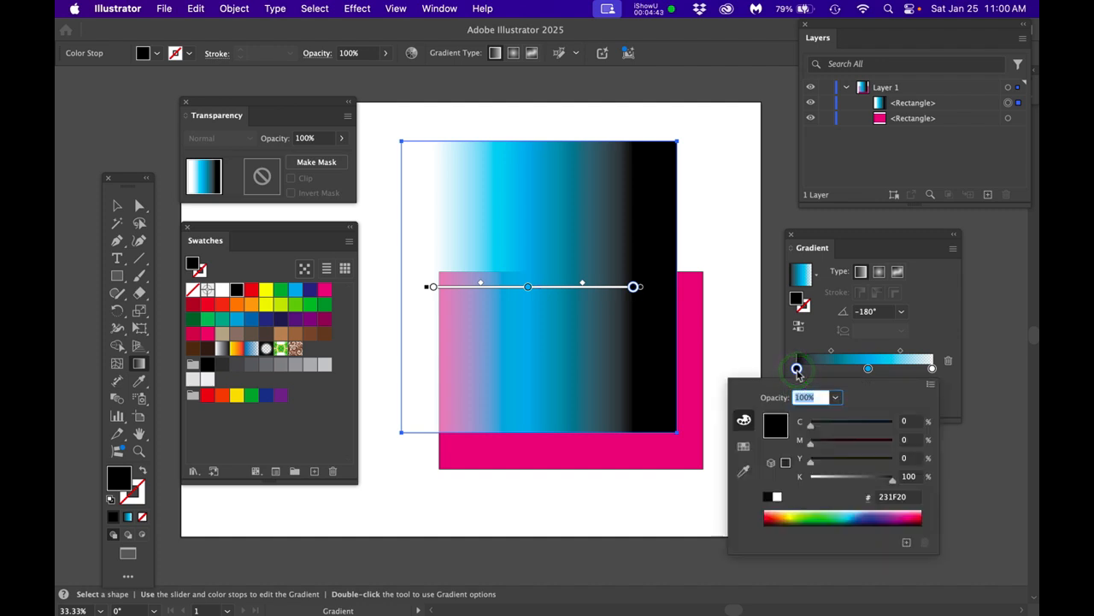
{"action": "left_click", "coordinate": [931, 386]}
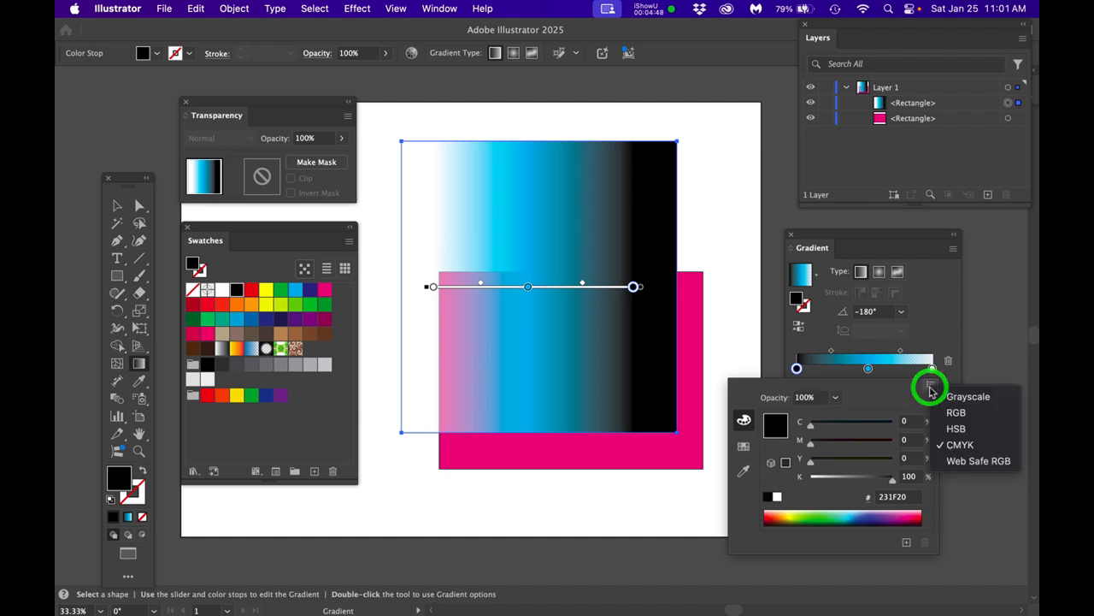
{"action": "left_click", "coordinate": [966, 446]}
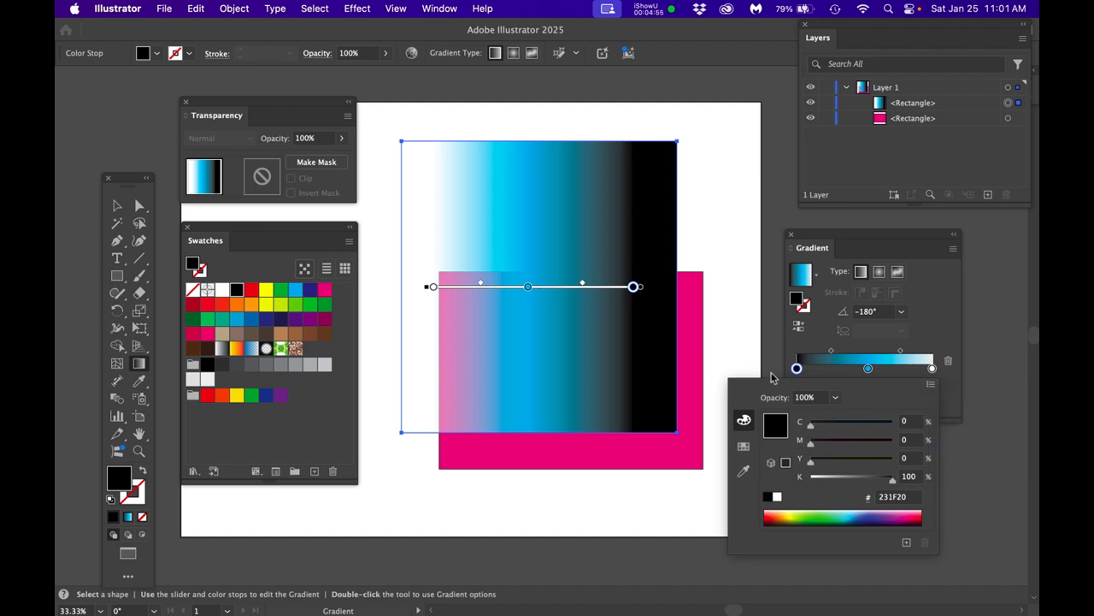
{"action": "left_click_drag", "start_coordinate": [811, 428], "coordinate": [890, 430]}
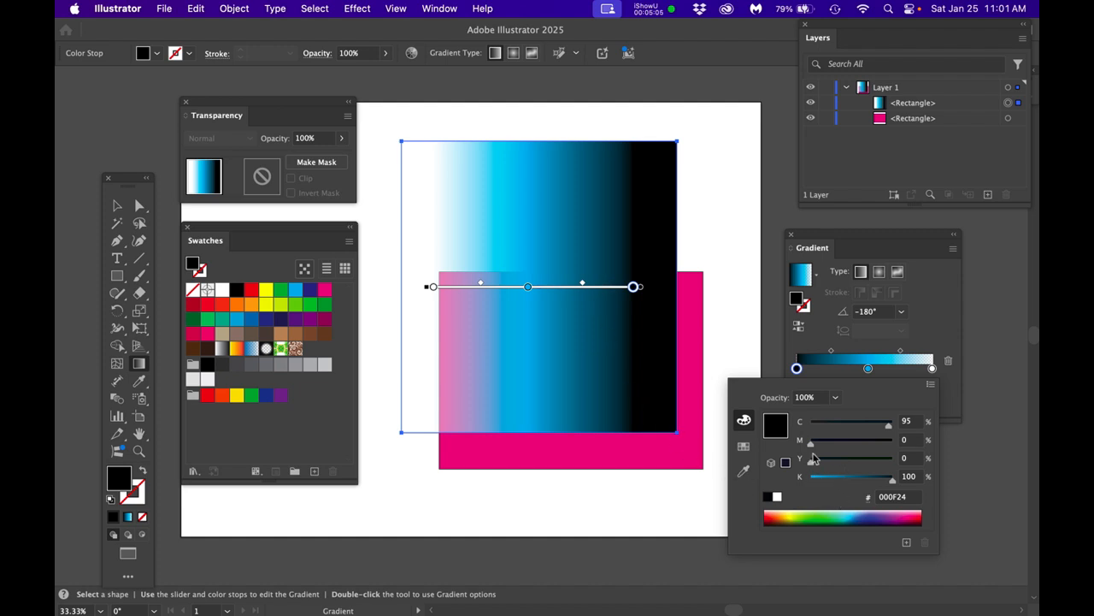
{"action": "left_click_drag", "start_coordinate": [812, 445], "coordinate": [843, 445]}
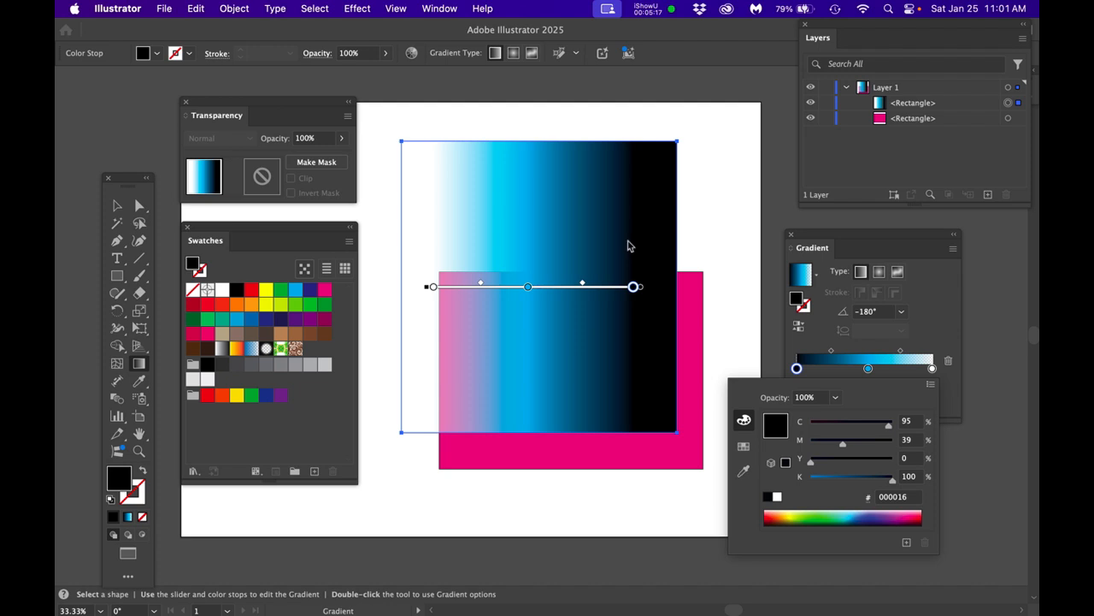
{"action": "left_click", "coordinate": [876, 231]}
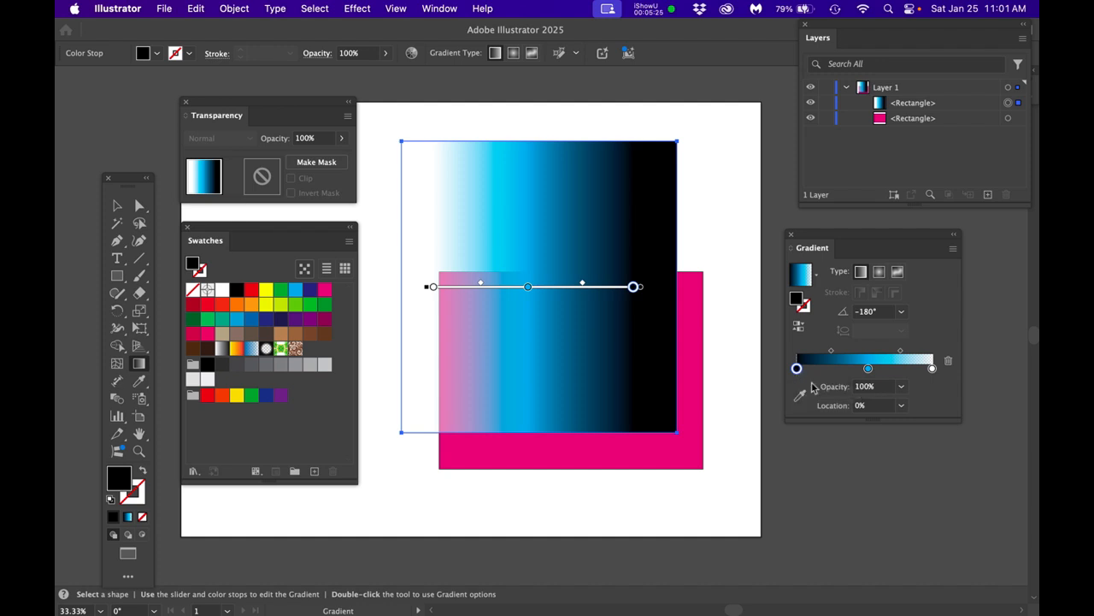
Set the white color stop's opacity to 100%
{"action": "left_click", "coordinate": [868, 369]}
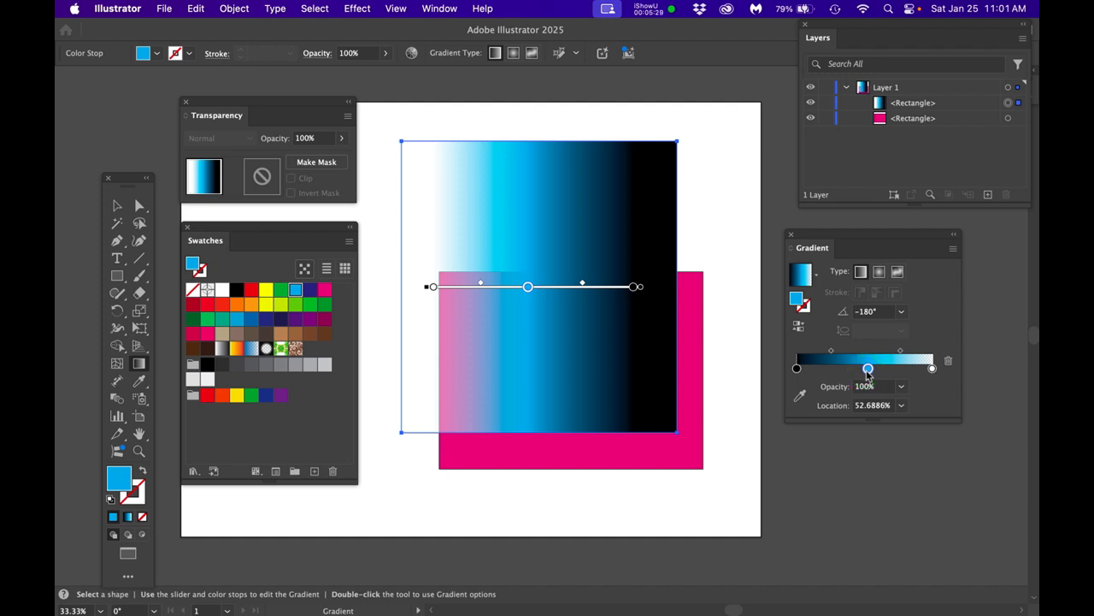
{"action": "left_click", "coordinate": [932, 368]}
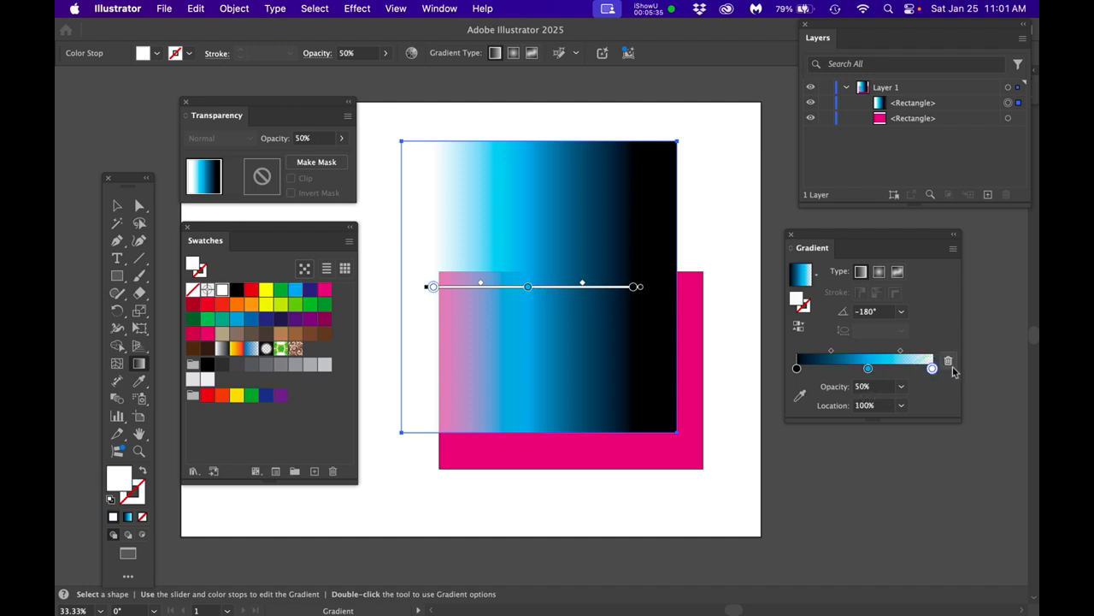
{"action": "left_click", "coordinate": [932, 369]}
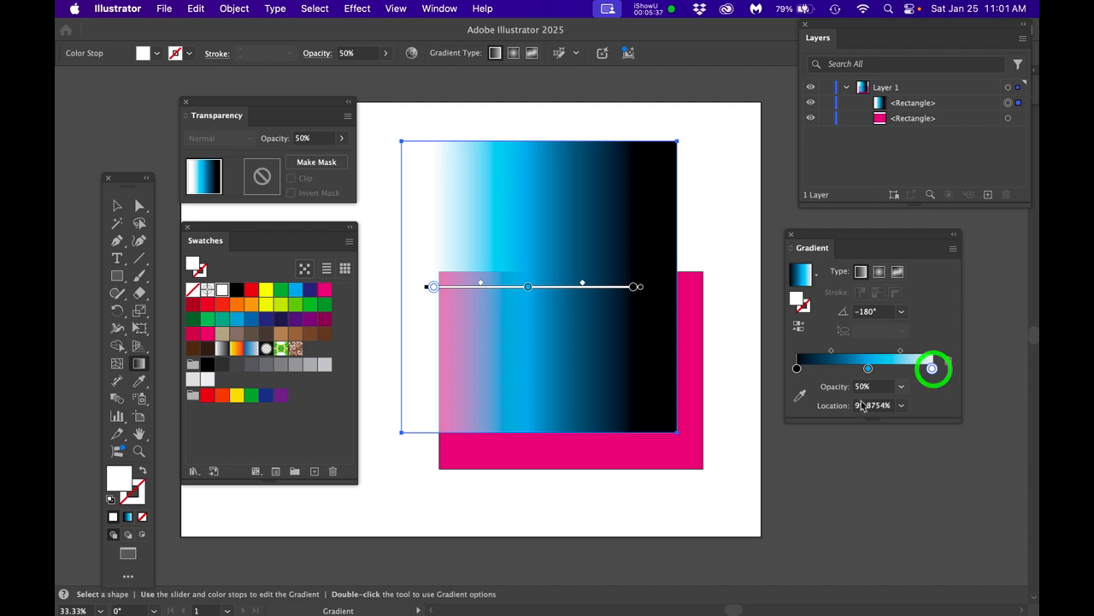
{"action": "left_click", "coordinate": [839, 389]}
{"action": "type", "text": "100"}
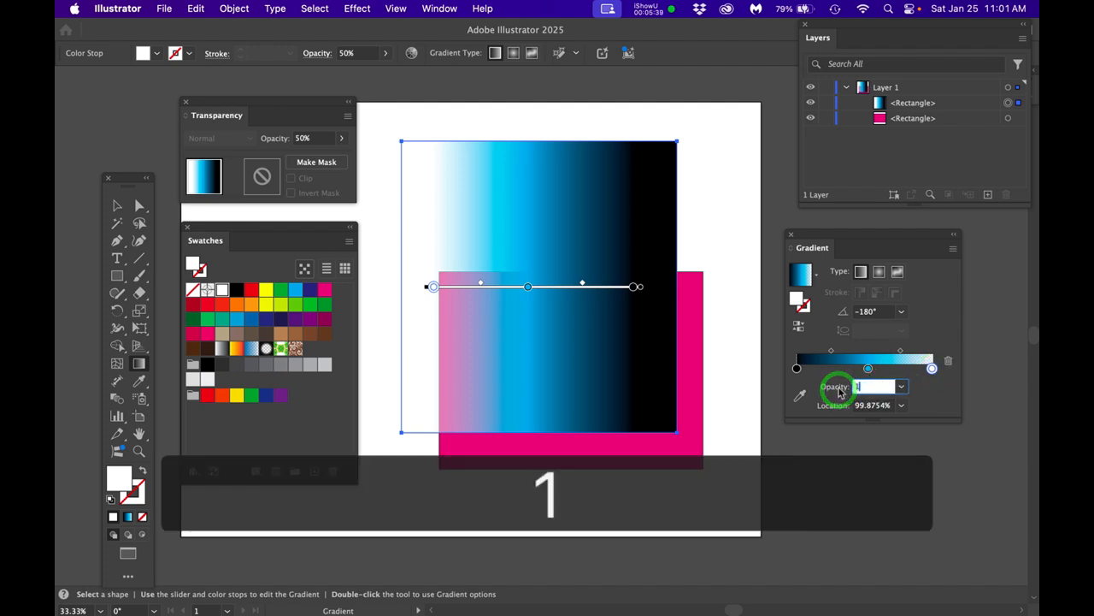
{"action": "key", "text": "Return"}
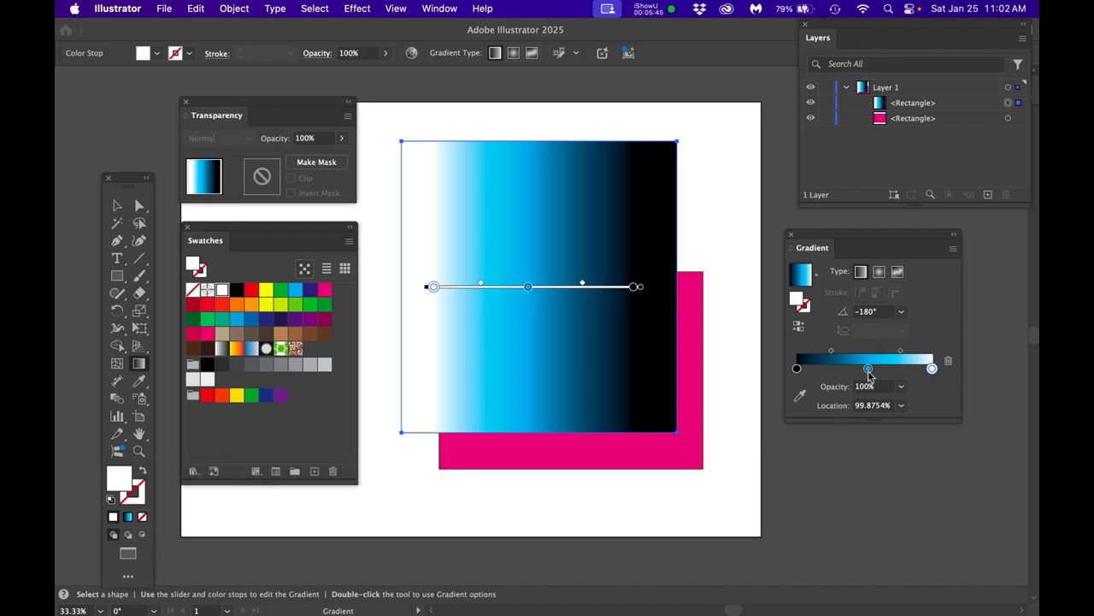
Set the middle blue color stop's opacity to 50%
{"action": "left_click", "coordinate": [868, 369]}
{"action": "left_click", "coordinate": [844, 386]}
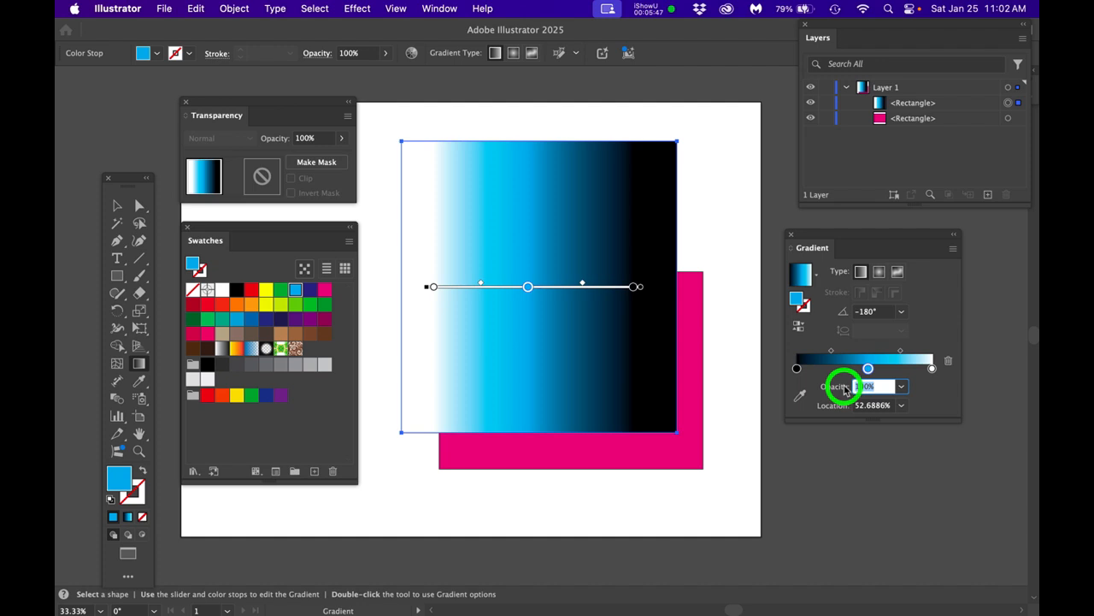
{"action": "type", "text": "50"}
{"action": "key", "text": "Return"}
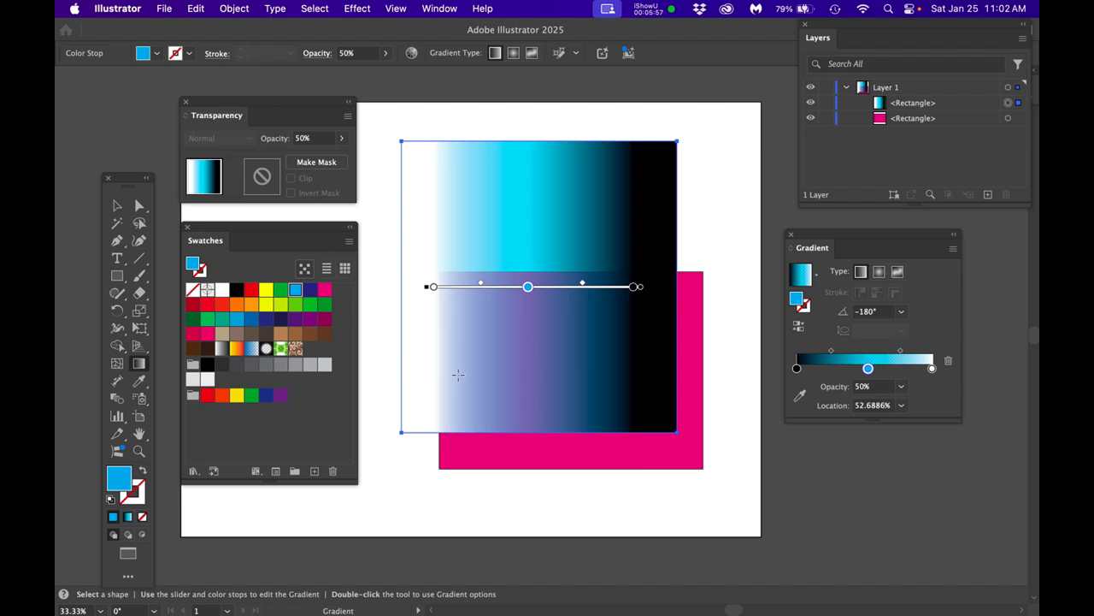
Redraw the gradient diagonally at about -54° and shift its blue stop to about 57.6% and white stop to about 98.4%
{"action": "left_click_drag", "start_coordinate": [454, 370], "coordinate": [645, 185]}
{"action": "left_click_drag", "start_coordinate": [484, 212], "coordinate": [619, 395]}
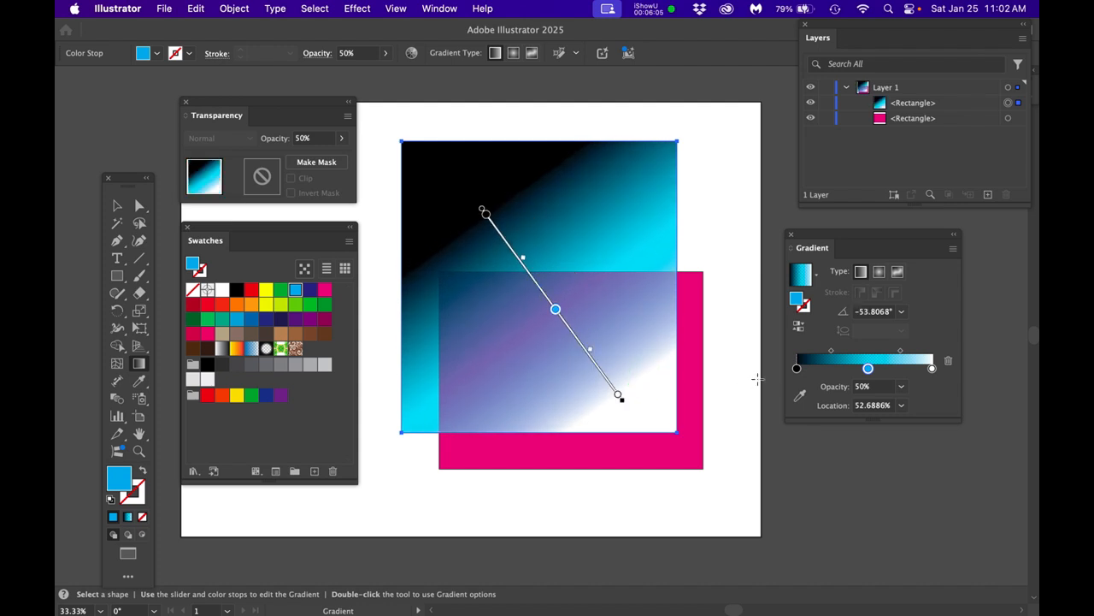
{"action": "mouse_move", "coordinate": [868, 368]}
{"action": "left_mouse_down"}
{"action": "mouse_move", "coordinate": [849, 370]}
{"action": "mouse_move", "coordinate": [891, 369]}
{"action": "mouse_move", "coordinate": [877, 369]}
{"action": "left_mouse_up"}
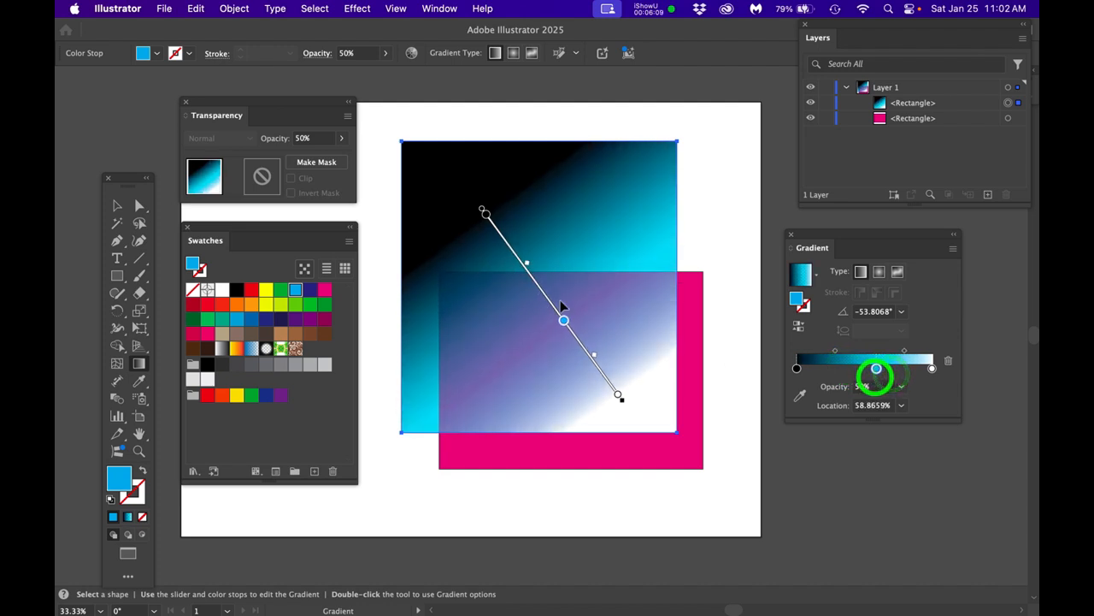
{"action": "mouse_move", "coordinate": [563, 320]}
{"action": "left_mouse_down"}
{"action": "mouse_move", "coordinate": [521, 266]}
{"action": "mouse_move", "coordinate": [587, 359]}
{"action": "mouse_move", "coordinate": [542, 305]}
{"action": "mouse_move", "coordinate": [561, 318]}
{"action": "left_mouse_up"}
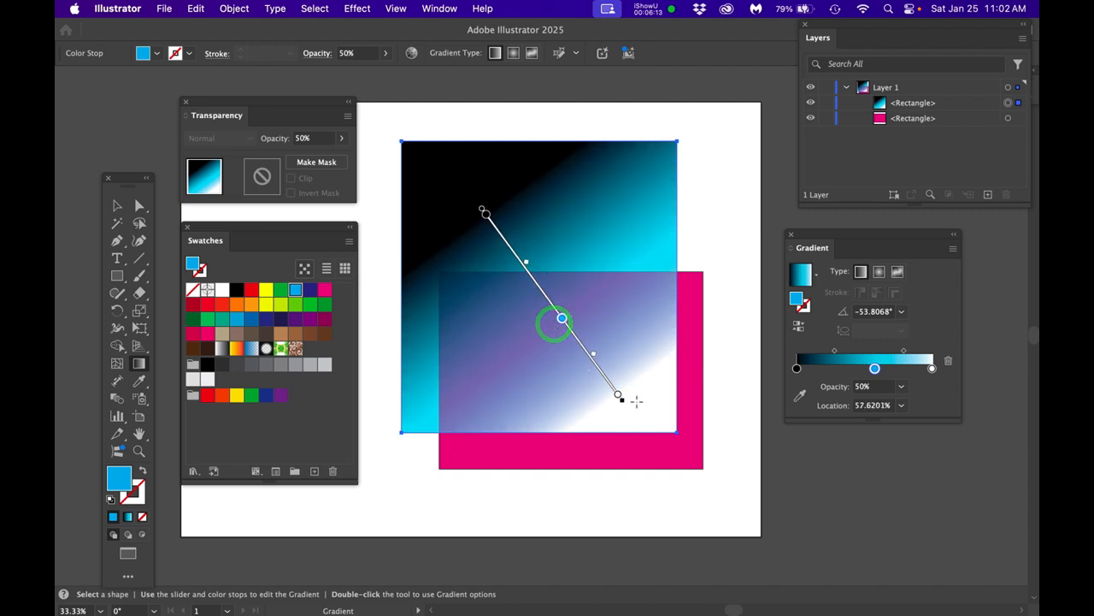
{"action": "mouse_move", "coordinate": [620, 398]}
{"action": "left_mouse_down"}
{"action": "mouse_move", "coordinate": [648, 362]}
{"action": "mouse_move", "coordinate": [620, 396]}
{"action": "mouse_move", "coordinate": [646, 419]}
{"action": "mouse_move", "coordinate": [604, 385]}
{"action": "mouse_move", "coordinate": [731, 464]}
{"action": "mouse_move", "coordinate": [640, 391]}
{"action": "mouse_move", "coordinate": [616, 392]}
{"action": "left_mouse_up"}
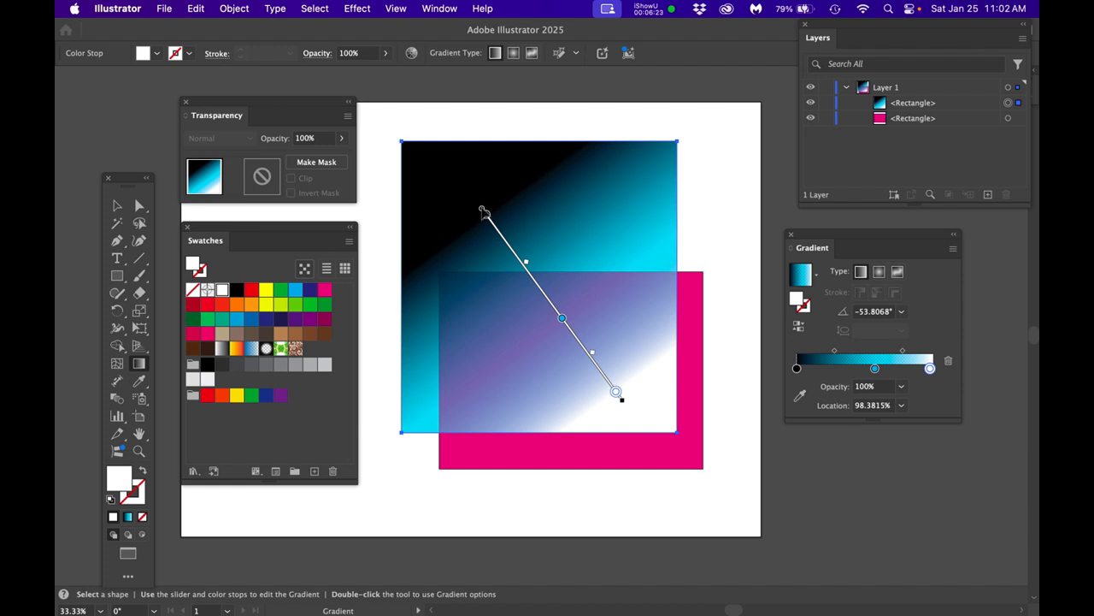
Move, shorten and rotate the diagonal gradient annotator over the rectangle's center to an angle of about -48°
{"action": "mouse_move", "coordinate": [483, 212]}
{"action": "left_mouse_down"}
{"action": "mouse_move", "coordinate": [462, 227]}
{"action": "mouse_move", "coordinate": [530, 166]}
{"action": "mouse_move", "coordinate": [471, 154]}
{"action": "mouse_move", "coordinate": [420, 173]}
{"action": "mouse_move", "coordinate": [480, 216]}
{"action": "mouse_move", "coordinate": [471, 186]}
{"action": "mouse_move", "coordinate": [473, 197]}
{"action": "left_mouse_up"}
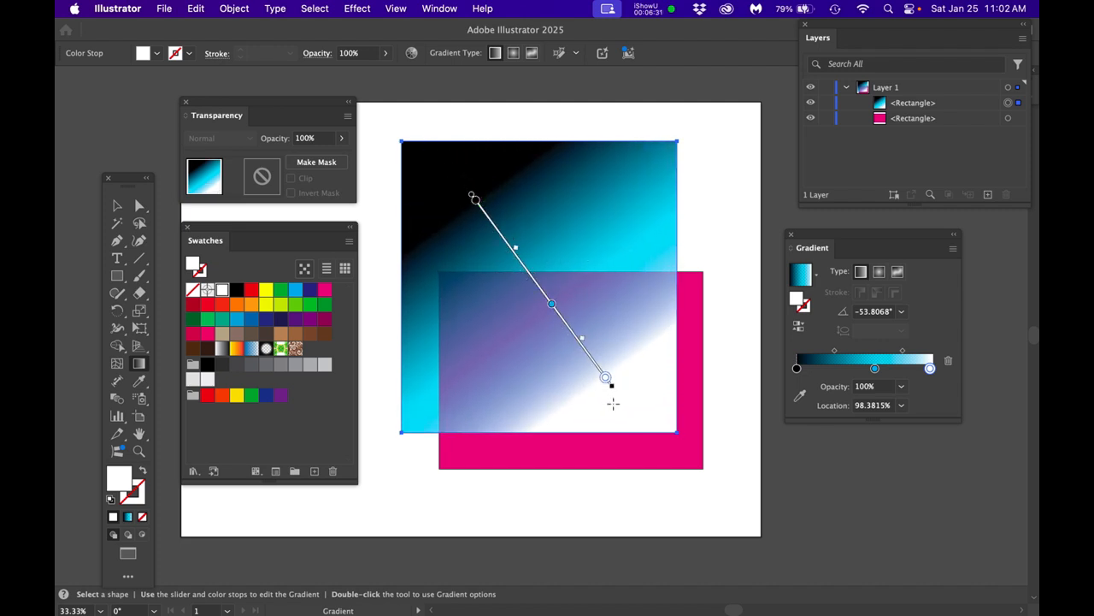
{"action": "left_click_drag", "start_coordinate": [617, 390], "coordinate": [615, 344]}
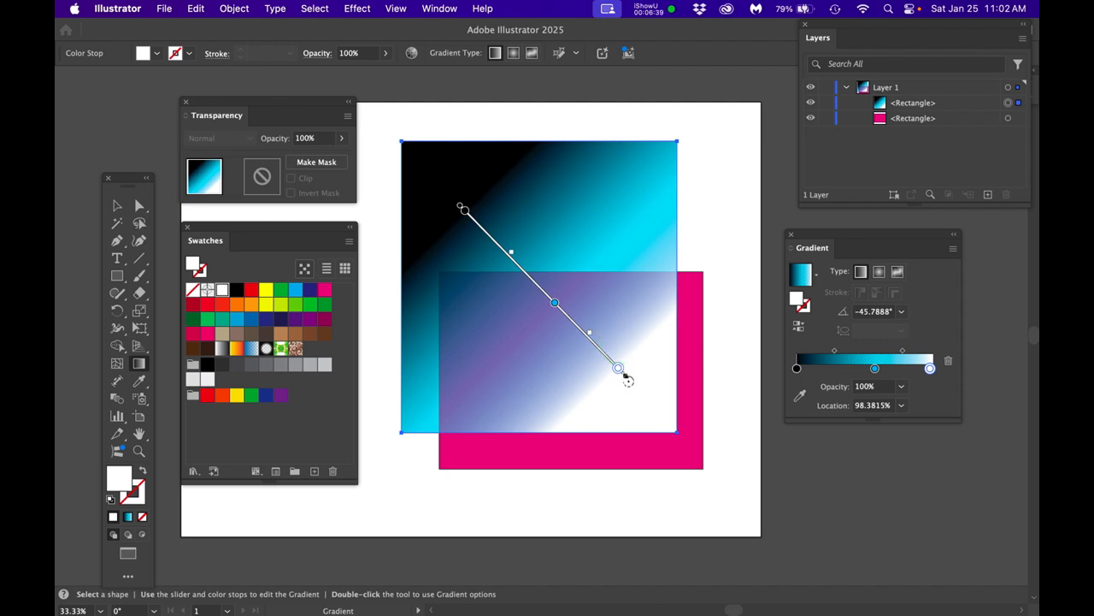
{"action": "left_click_drag", "start_coordinate": [634, 371], "coordinate": [589, 356]}
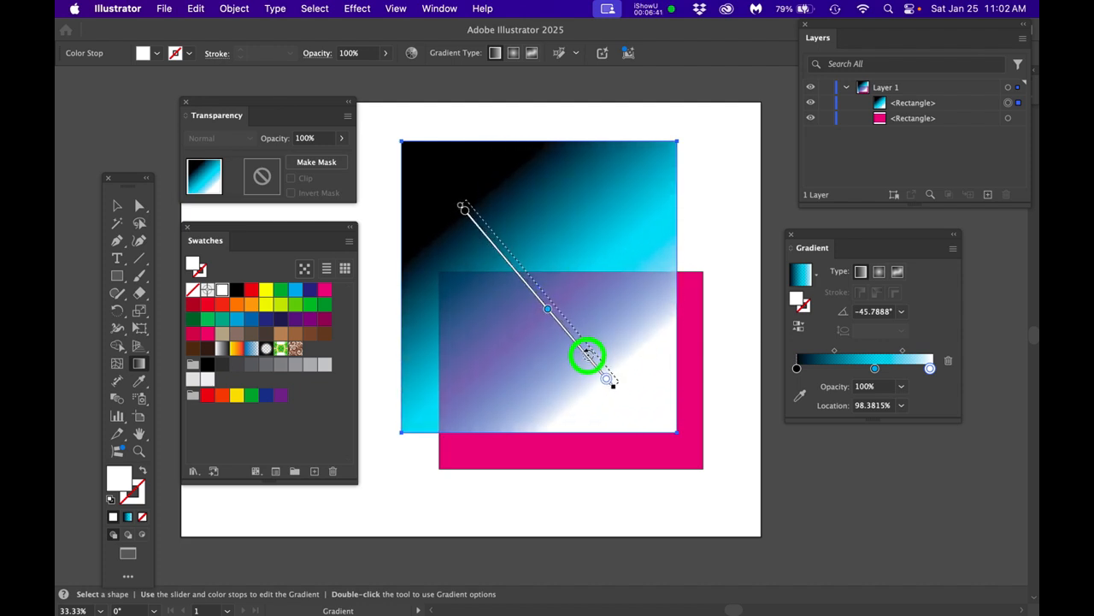
{"action": "left_click_drag", "start_coordinate": [517, 221], "coordinate": [593, 313]}
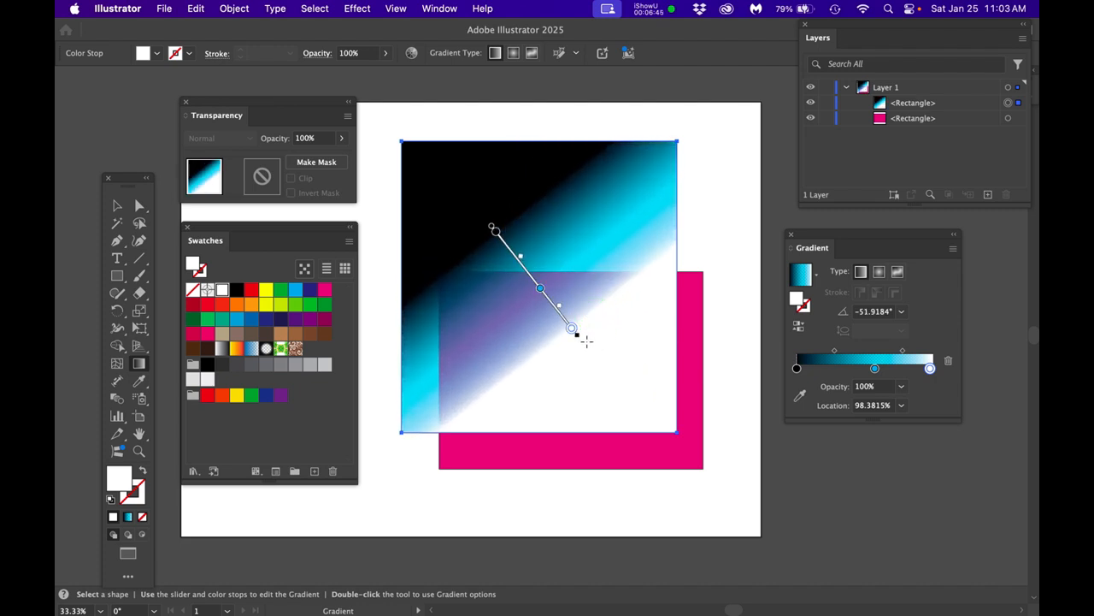
{"action": "left_click_drag", "start_coordinate": [582, 340], "coordinate": [550, 304]}
{"action": "left_click_drag", "start_coordinate": [555, 297], "coordinate": [557, 297]}
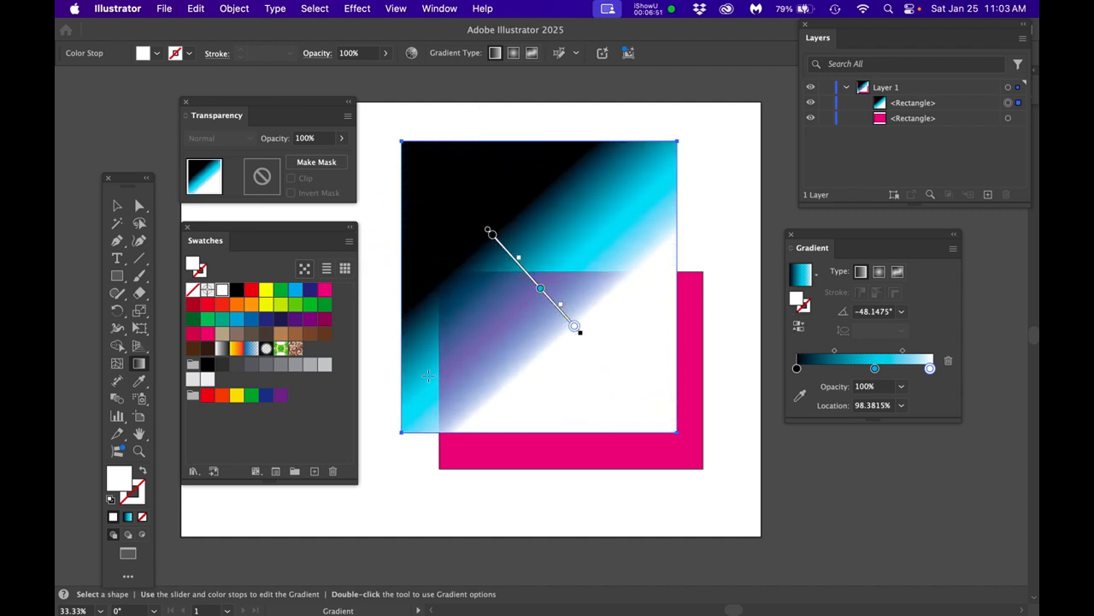
Save the rectangle's gradient as a new swatch placed after the existing pattern swatches
{"action": "left_click", "coordinate": [804, 274]}
{"action": "left_click_drag", "start_coordinate": [803, 274], "coordinate": [321, 356]}
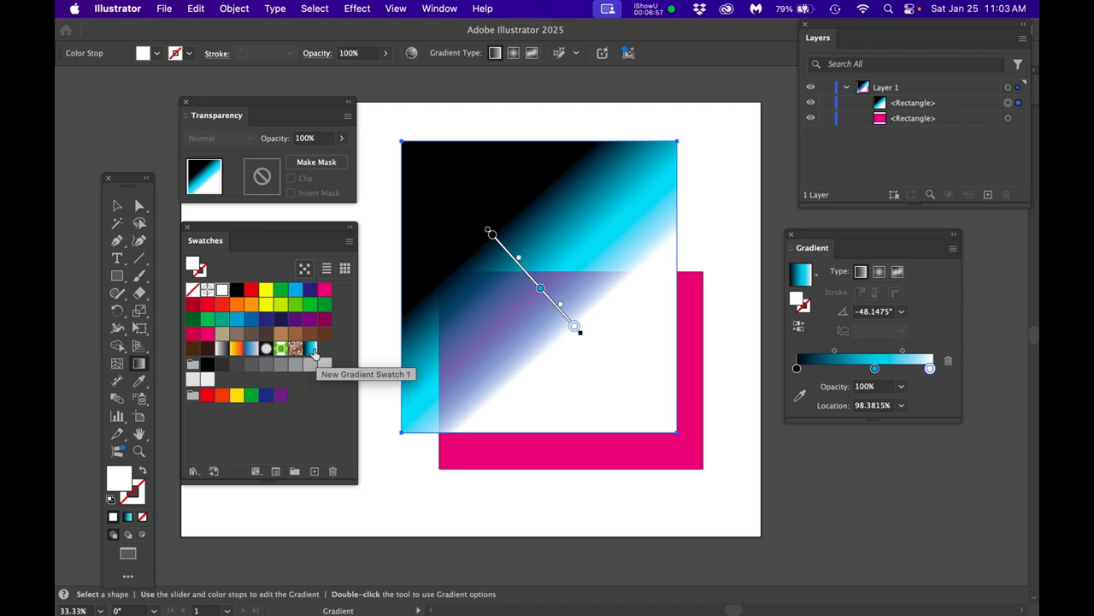
Set the middle blue color stop's opacity to 100%
{"action": "left_click", "coordinate": [875, 368]}
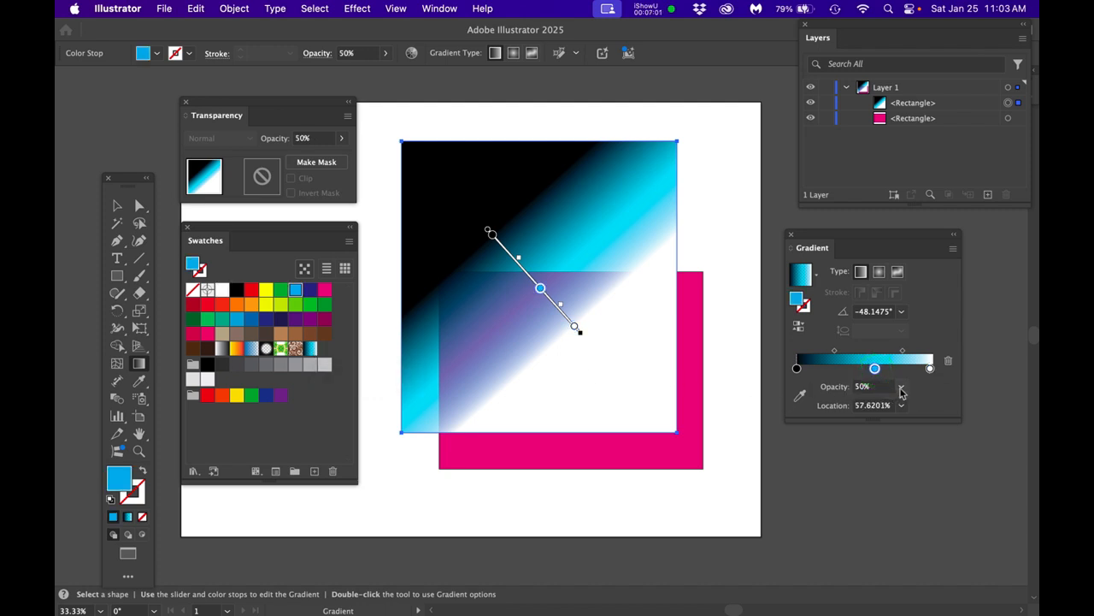
{"action": "left_click", "coordinate": [901, 386]}
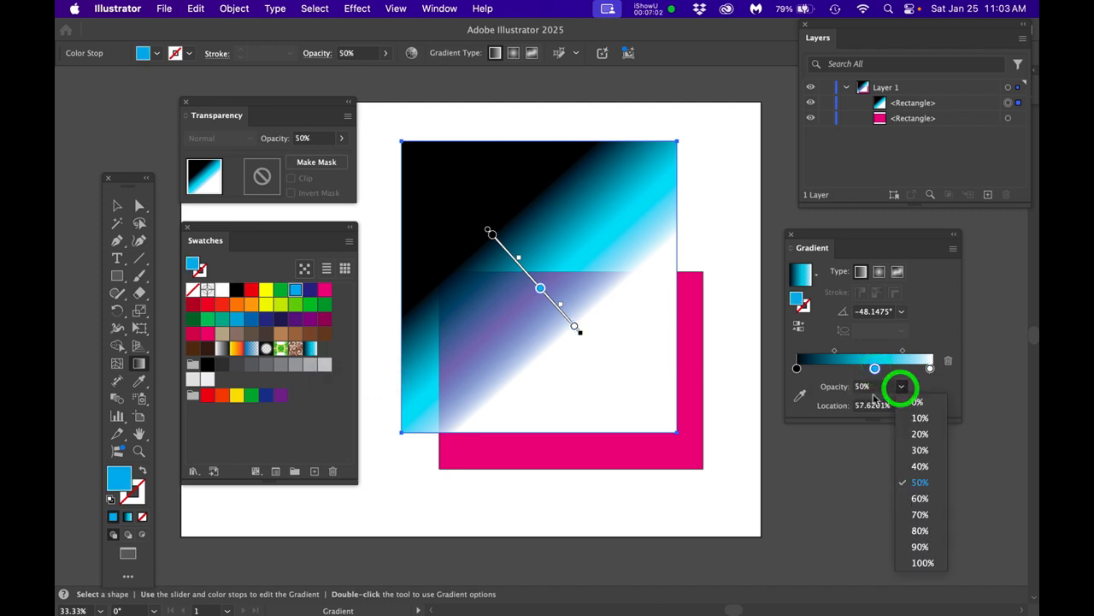
{"action": "left_click", "coordinate": [924, 563]}
Save the opaque gradient as another swatch after the previously saved one and display the swatches in Large Thumbnail View
{"action": "left_click_drag", "start_coordinate": [808, 275], "coordinate": [341, 354]}
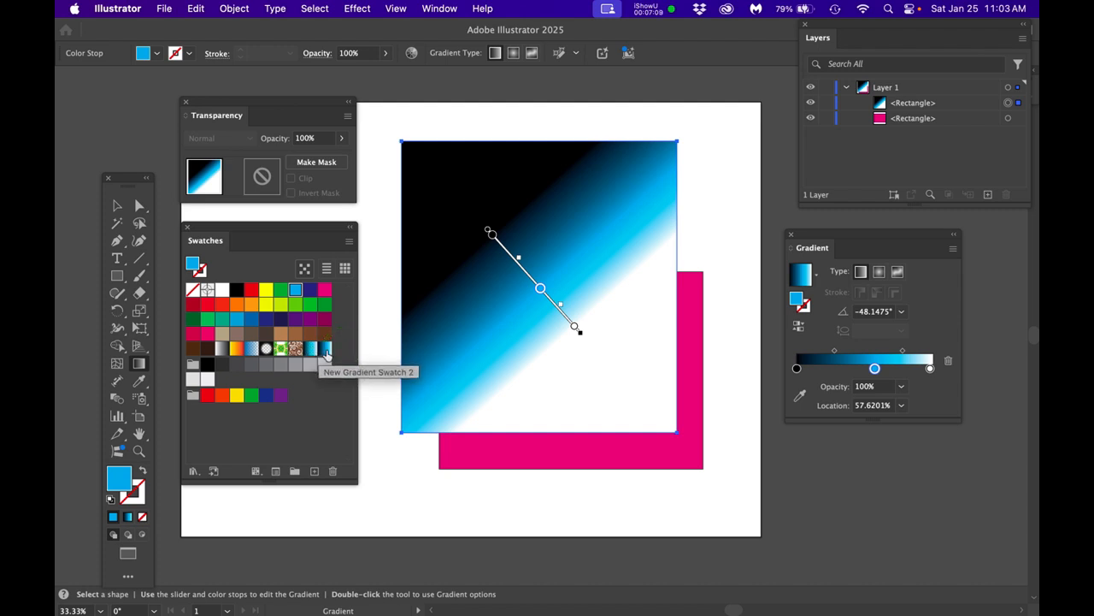
{"action": "left_click", "coordinate": [350, 244]}
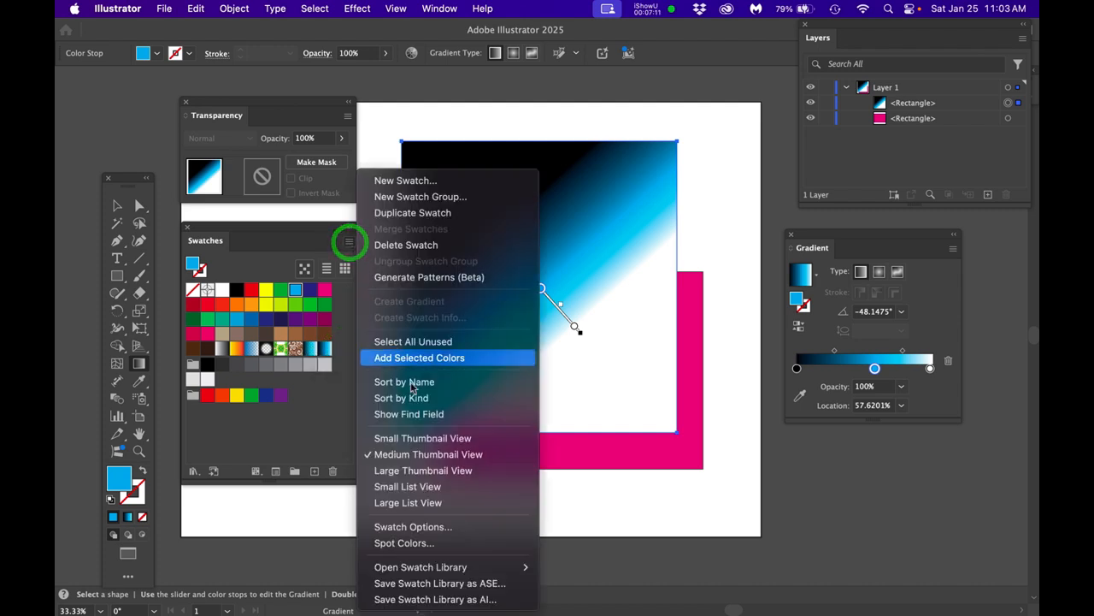
{"action": "left_click", "coordinate": [424, 471]}
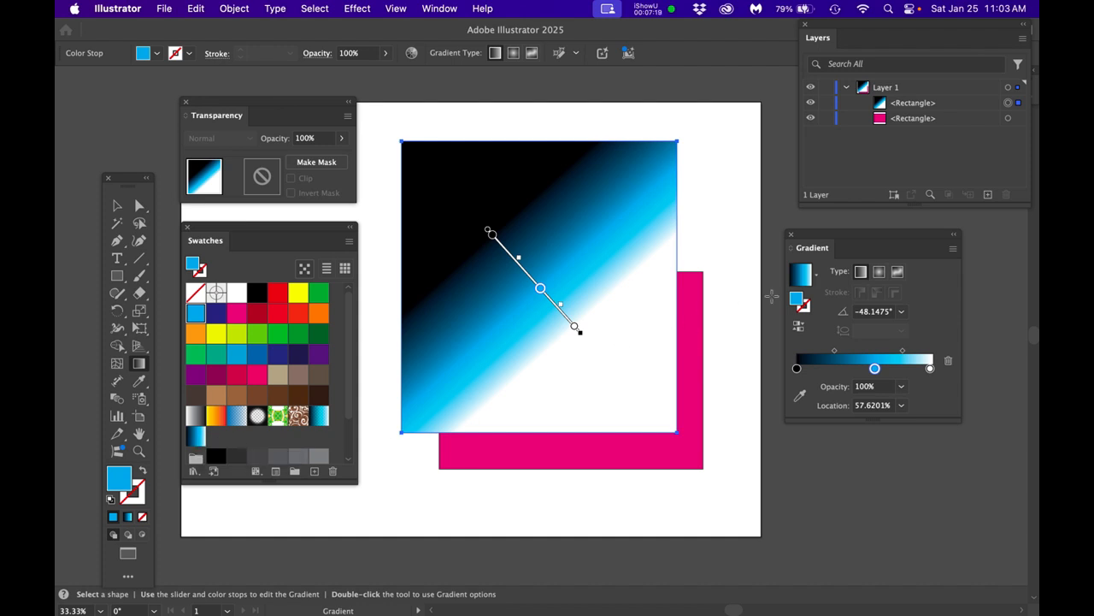
Convert the rectangle's gradient to radial and remove its white color stop
{"action": "left_click", "coordinate": [881, 273]}
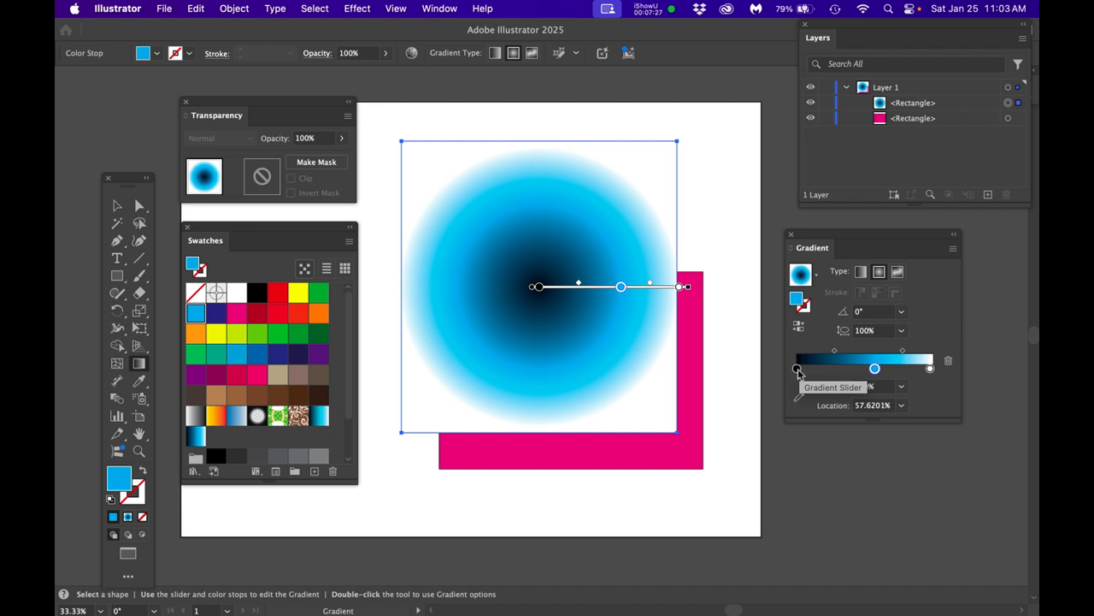
{"action": "mouse_move", "coordinate": [533, 288]}
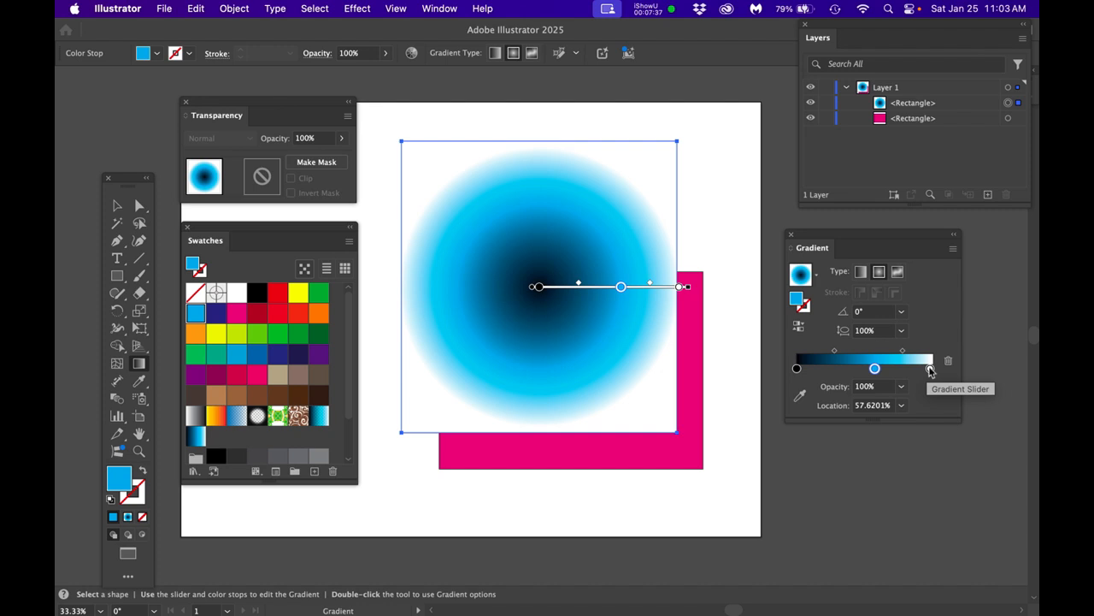
{"action": "left_click_drag", "start_coordinate": [930, 369], "coordinate": [960, 485]}
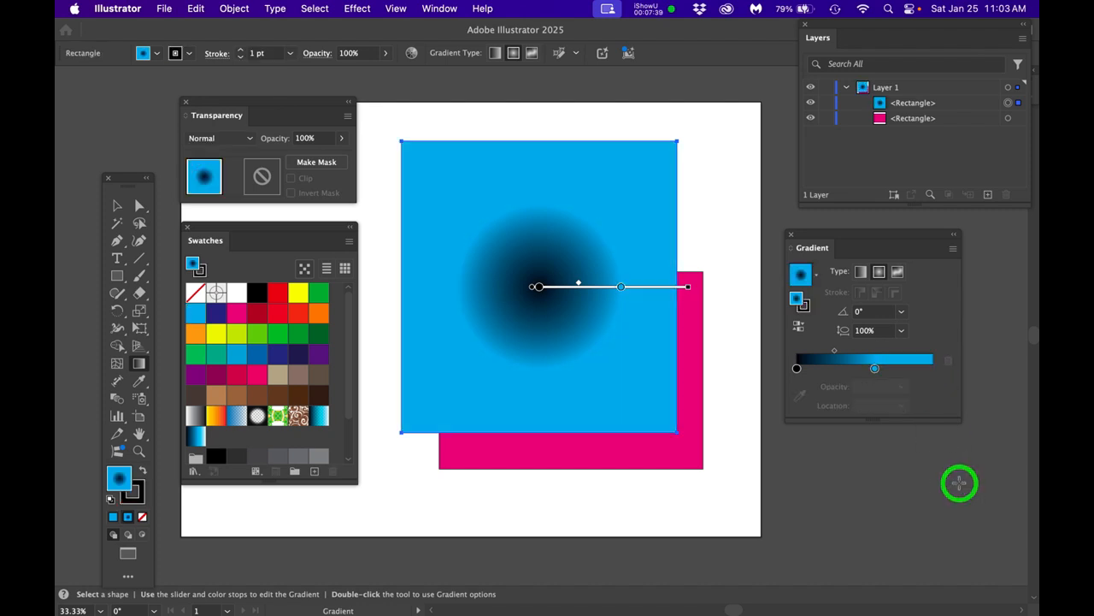
Move the blue color stop to about 98.7% and reverse the gradient so blue is at the center and black outside
{"action": "left_click_drag", "start_coordinate": [875, 369], "coordinate": [930, 368]}
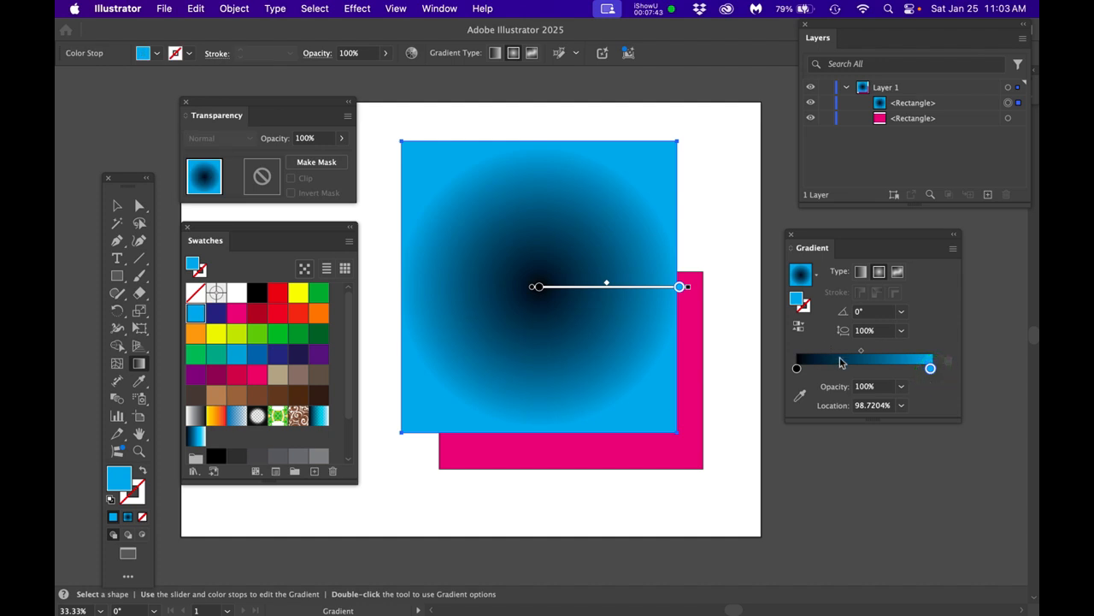
{"action": "left_click", "coordinate": [799, 329]}
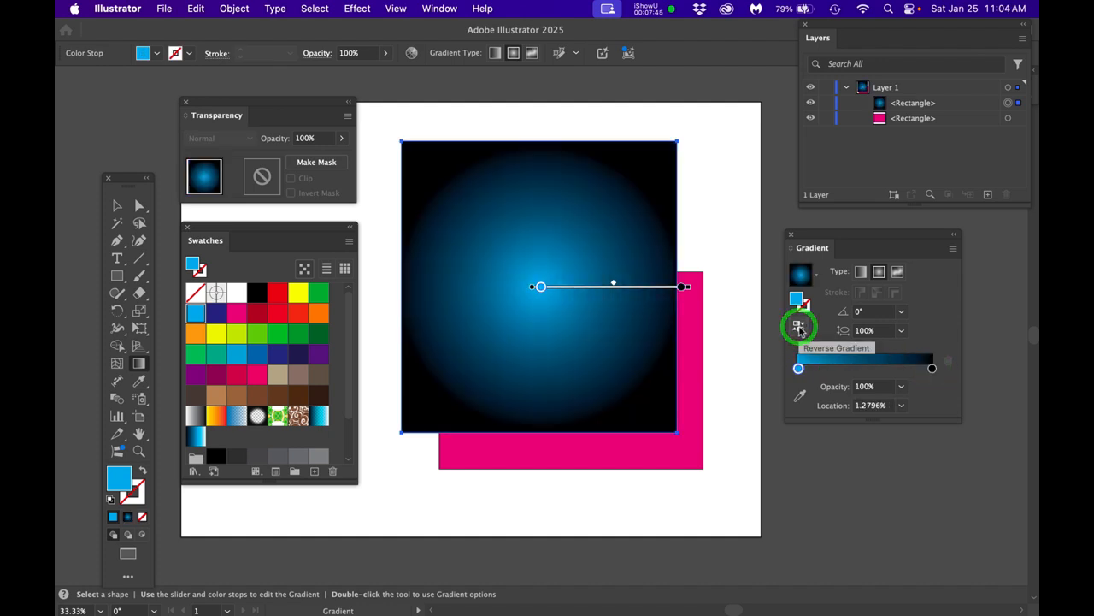
{"action": "left_click", "coordinate": [799, 329]}
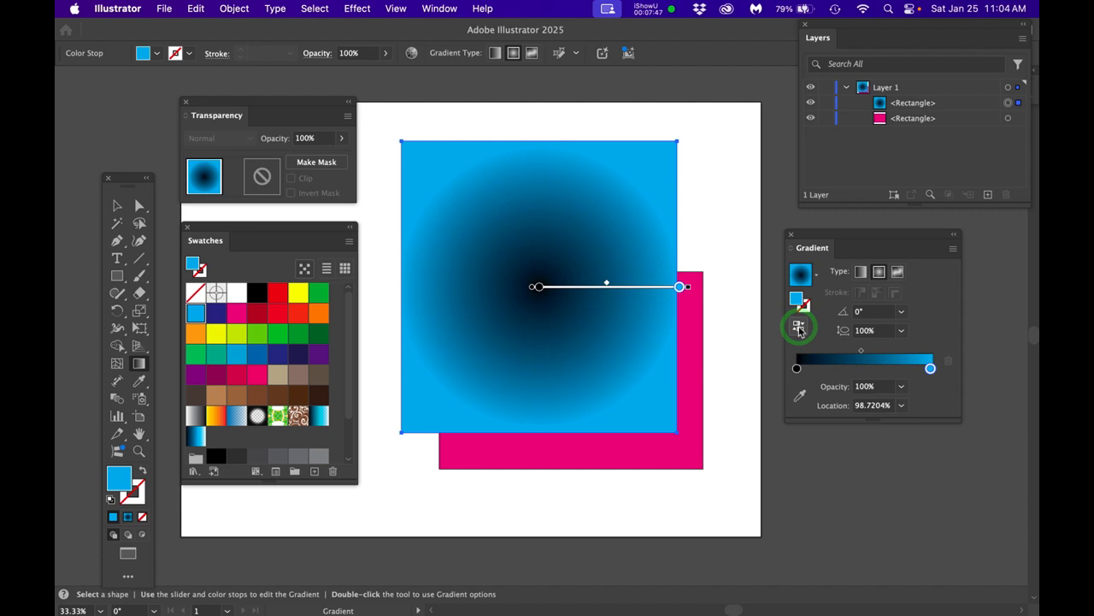
{"action": "left_click", "coordinate": [799, 329]}
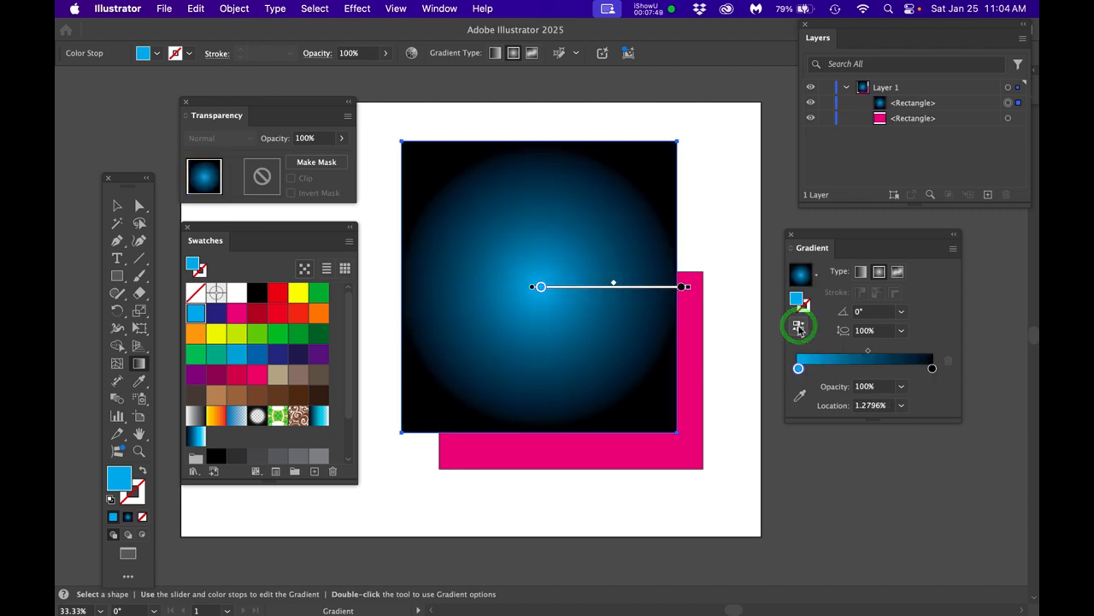
Shift the blue center color stop outward to about 16.5% to enlarge the radial gradient's solid blue core
{"action": "left_click_drag", "start_coordinate": [799, 369], "coordinate": [772, 362]}
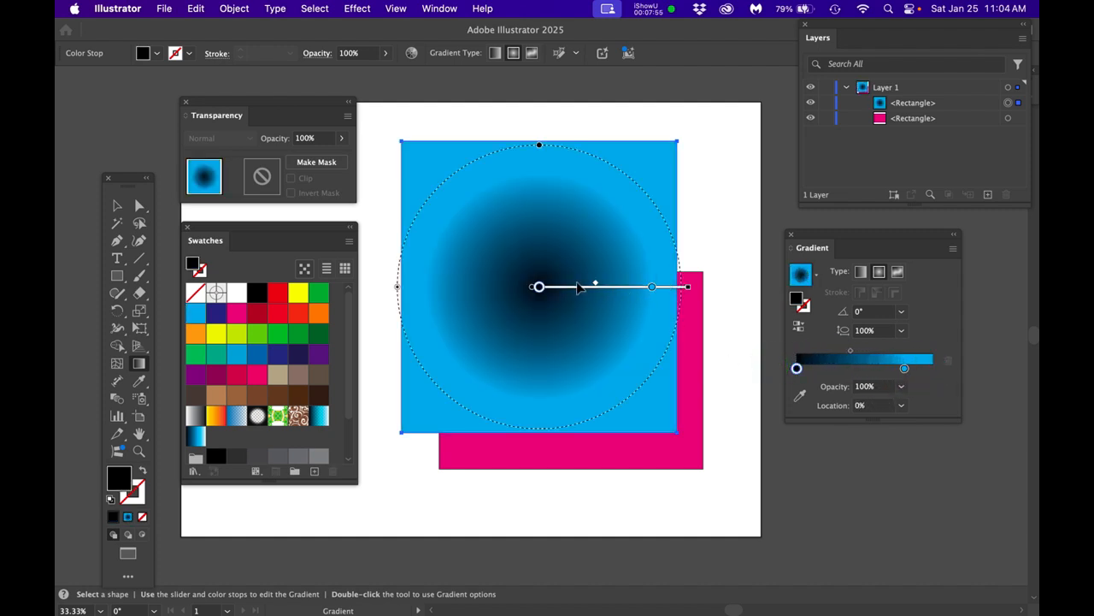
{"action": "left_click", "coordinate": [538, 287]}
{"action": "mouse_move", "coordinate": [538, 287]}
{"action": "left_mouse_down"}
{"action": "mouse_move", "coordinate": [699, 289]}
{"action": "mouse_move", "coordinate": [484, 299]}
{"action": "mouse_move", "coordinate": [562, 291]}
{"action": "left_mouse_up"}
{"action": "left_click", "coordinate": [539, 288]}
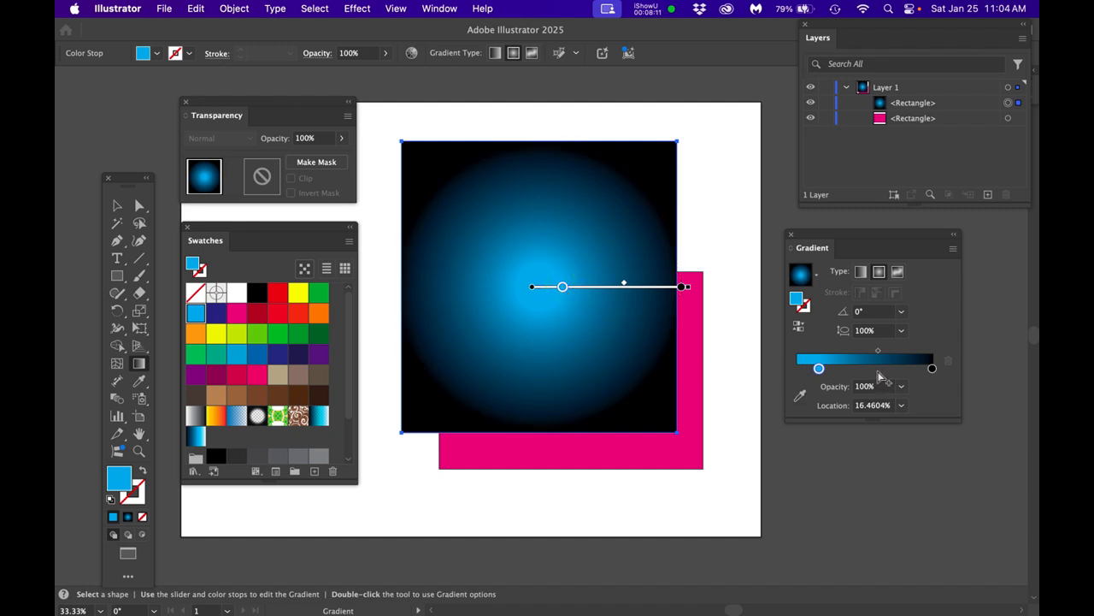
Try adding a white color stop between blue and black at about 67.6%, and undo it
{"action": "left_click_drag", "start_coordinate": [237, 292], "coordinate": [889, 370]}
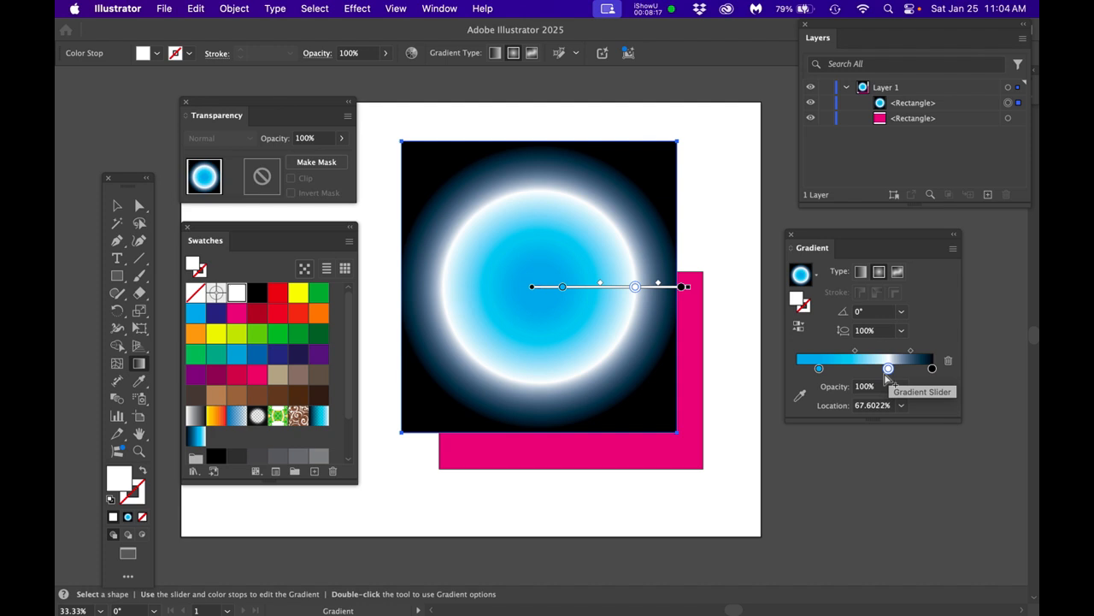
{"action": "key", "text": "super+z"}
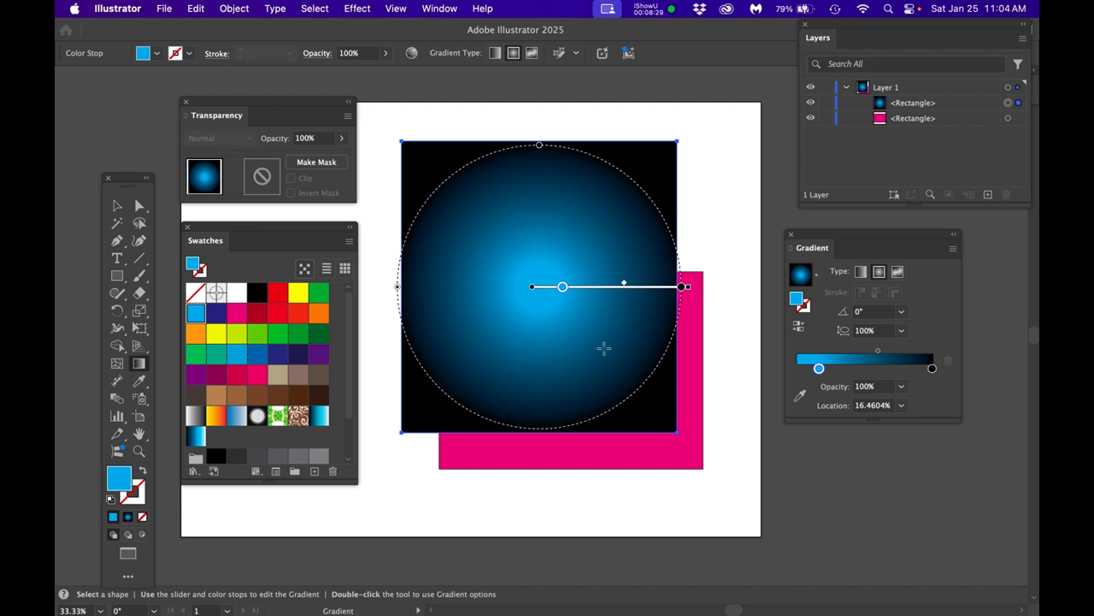
Try to reposition the radial gradient's highlight toward the upper part of the rectangle with the Gradient tool, undoing each attempt
{"action": "left_click", "coordinate": [522, 189]}
{"action": "key", "text": "v"}
{"action": "key", "text": "super+z"}
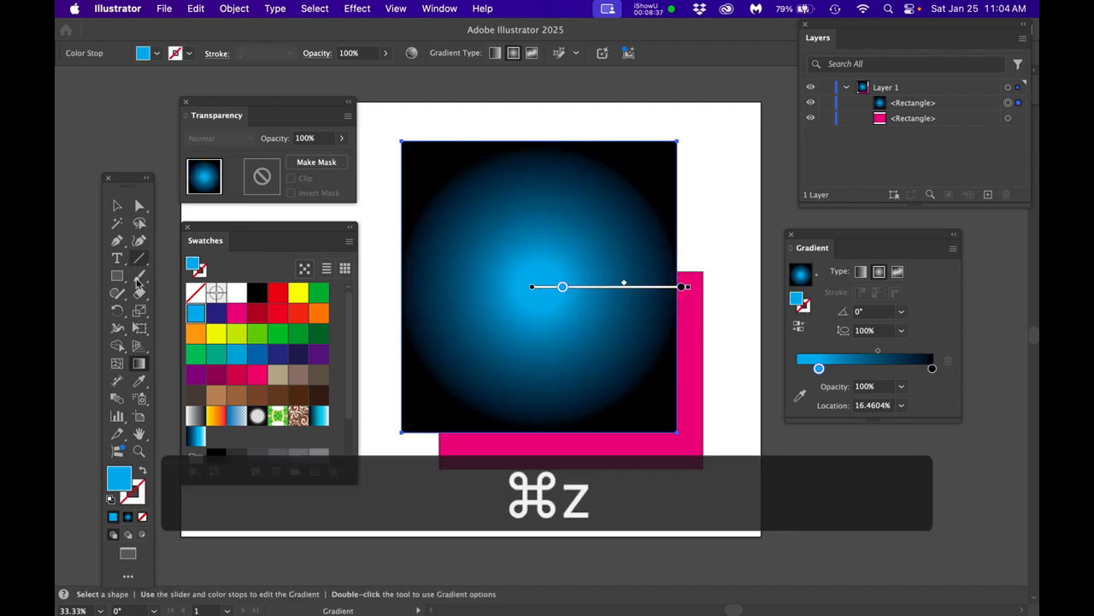
{"action": "left_click", "coordinate": [138, 362]}
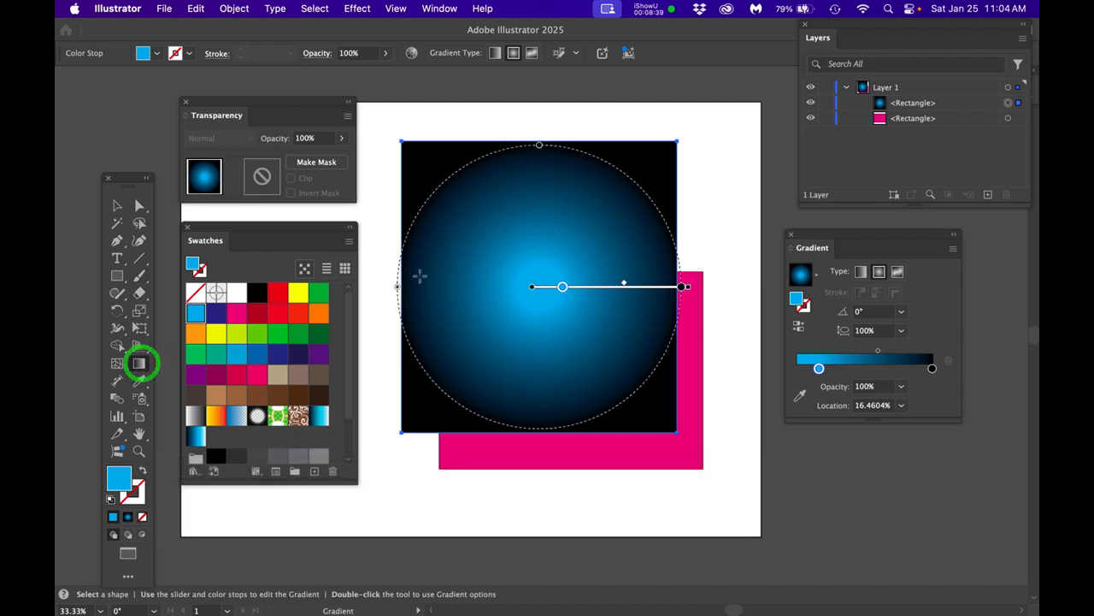
{"action": "left_click", "coordinate": [510, 208]}
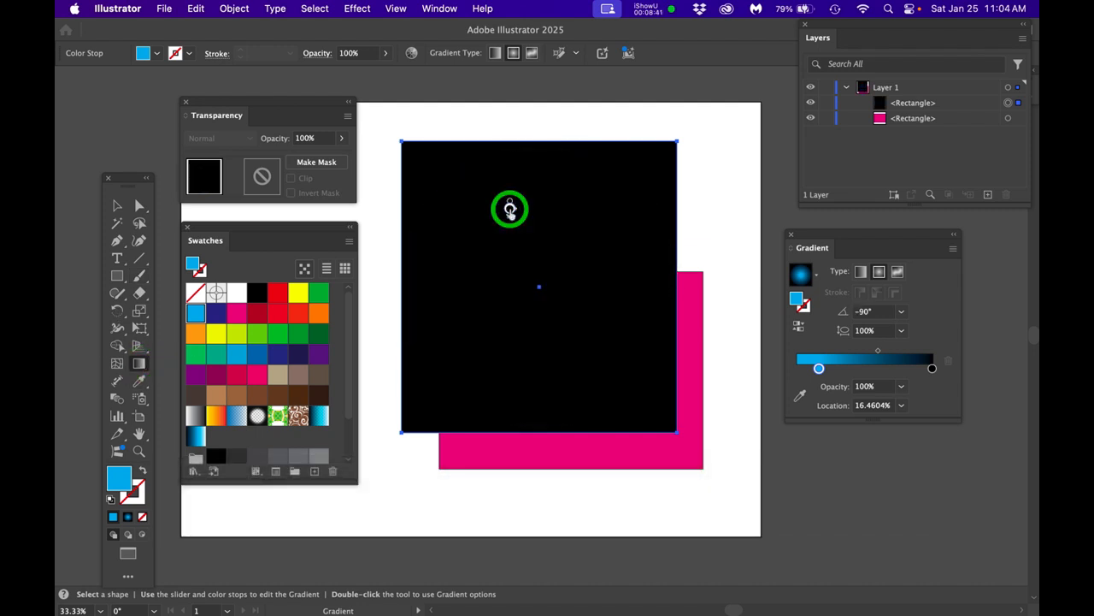
{"action": "key", "text": "super+z"}
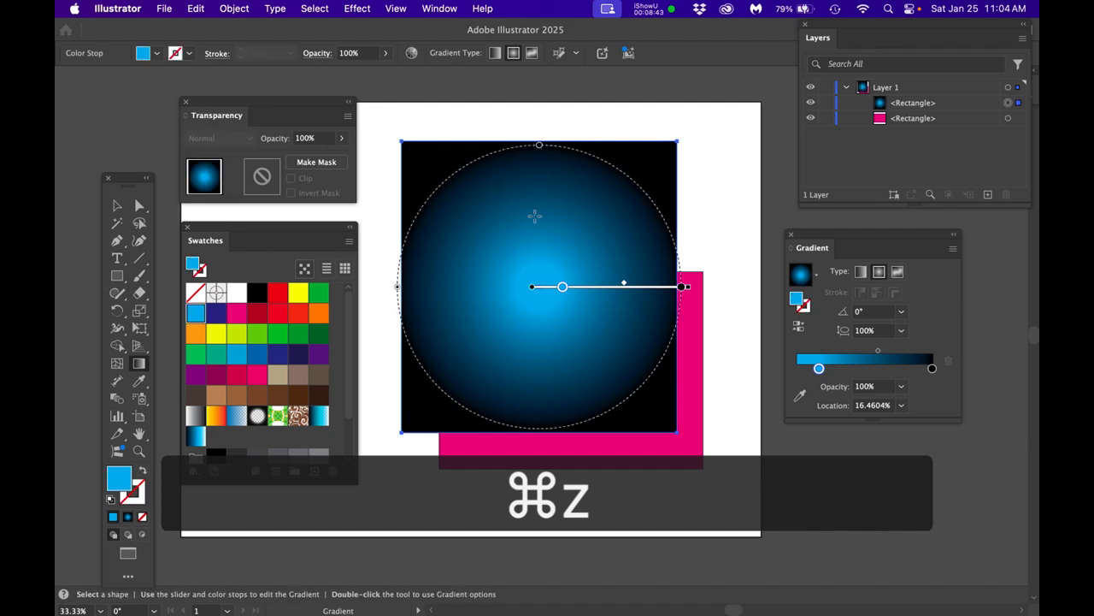
{"action": "mouse_move", "coordinate": [563, 287]}
{"action": "left_mouse_down"}
{"action": "mouse_move", "coordinate": [579, 287]}
{"action": "mouse_move", "coordinate": [552, 288]}
{"action": "mouse_move", "coordinate": [564, 287]}
{"action": "left_mouse_up"}
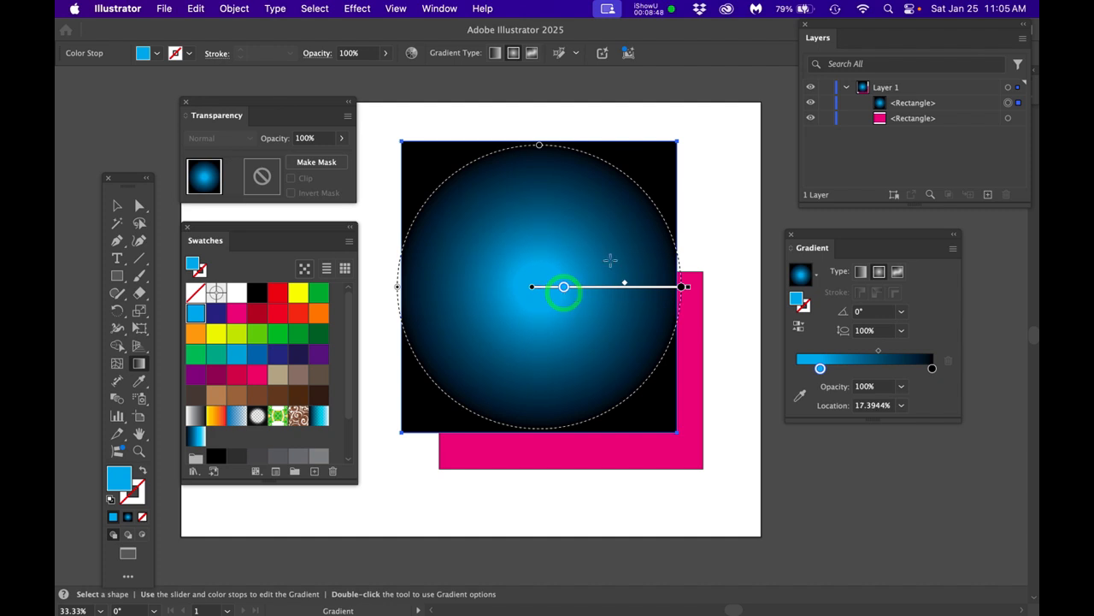
{"action": "left_click", "coordinate": [625, 216]}
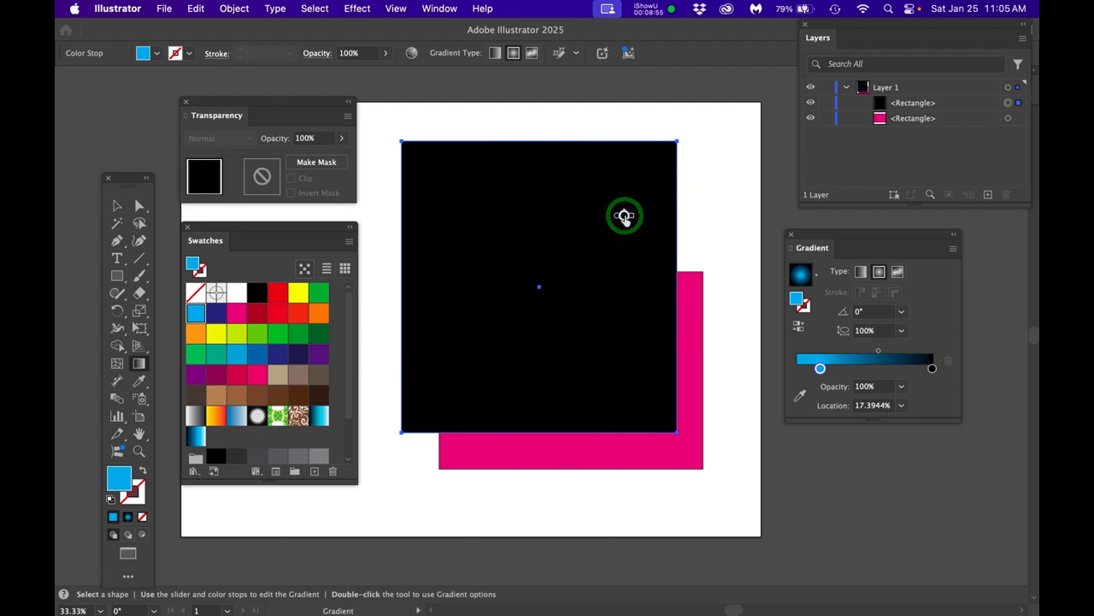
{"action": "key", "text": "super+z"}
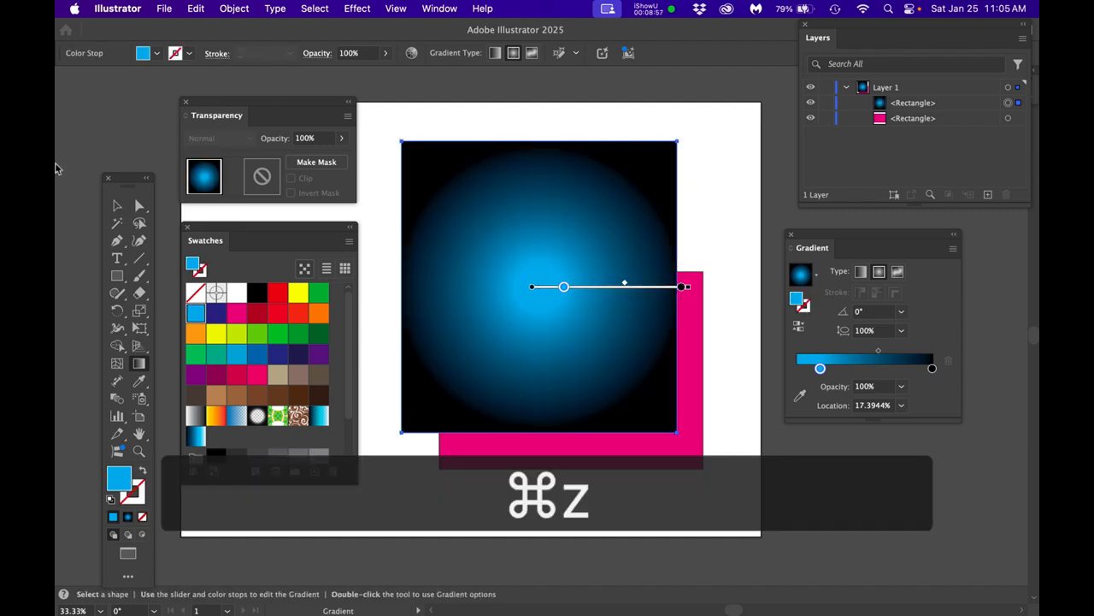
{"action": "mouse_move", "coordinate": [57, 164]}
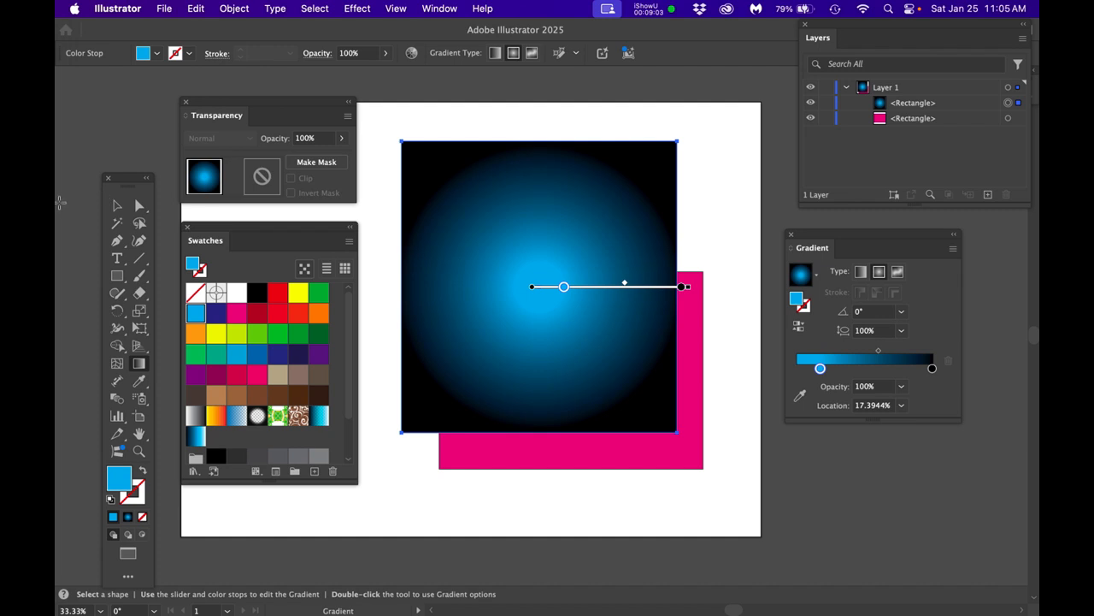
{"action": "right_click", "coordinate": [70, 194]}
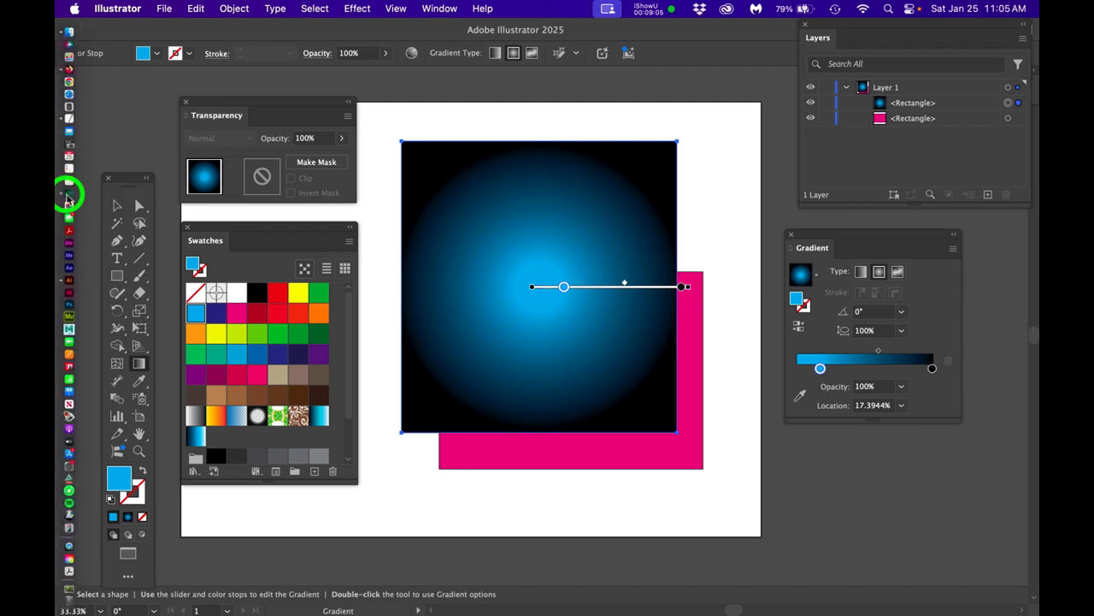
{"action": "left_click", "coordinate": [119, 233]}
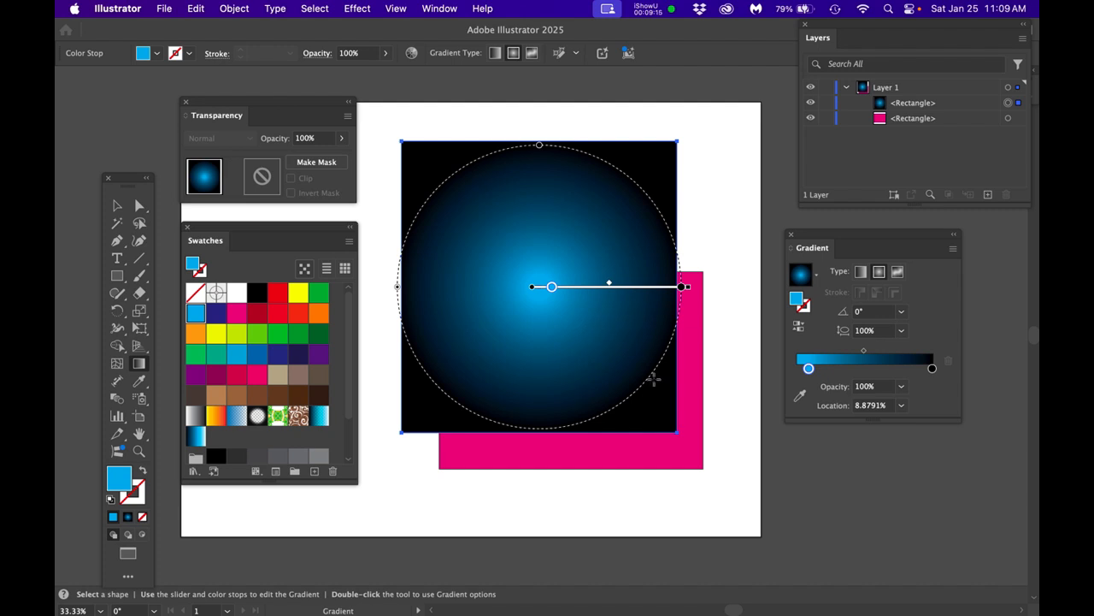
Reselect the rectangle with the radial gradient, activate the Gradient tool and shift its blue color stop to about 9.5%
{"action": "left_click", "coordinate": [747, 434], "text": "super"}
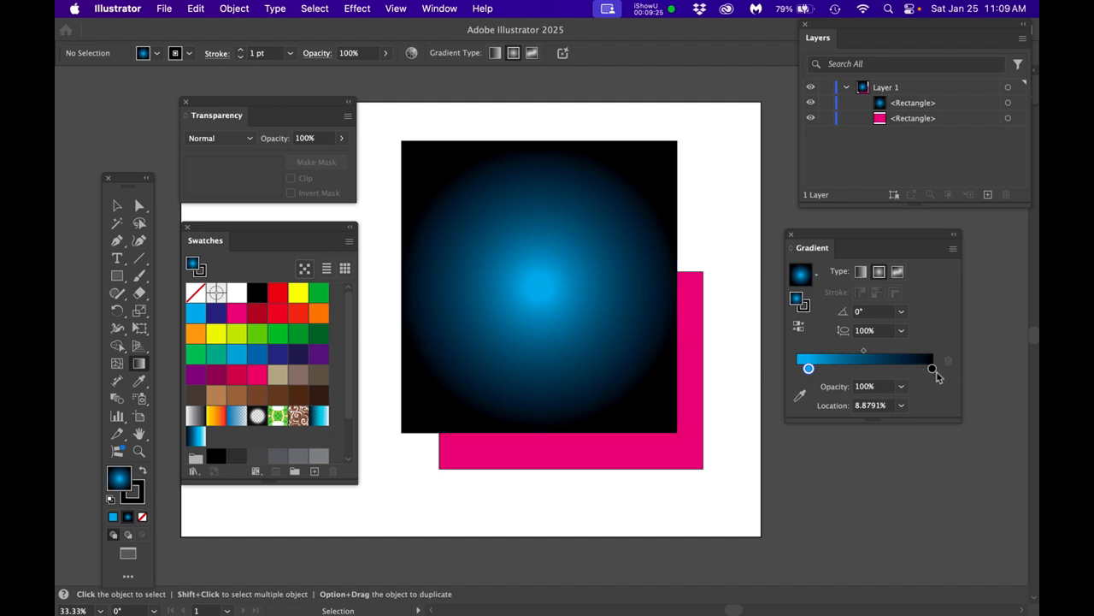
{"action": "left_click", "coordinate": [585, 265]}
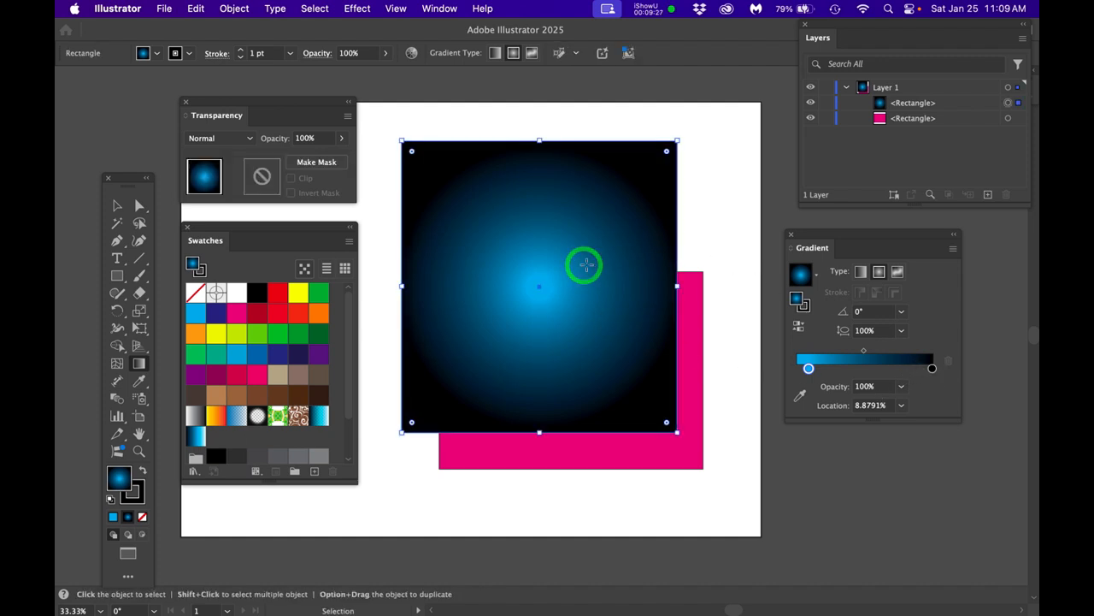
{"action": "key", "text": "g"}
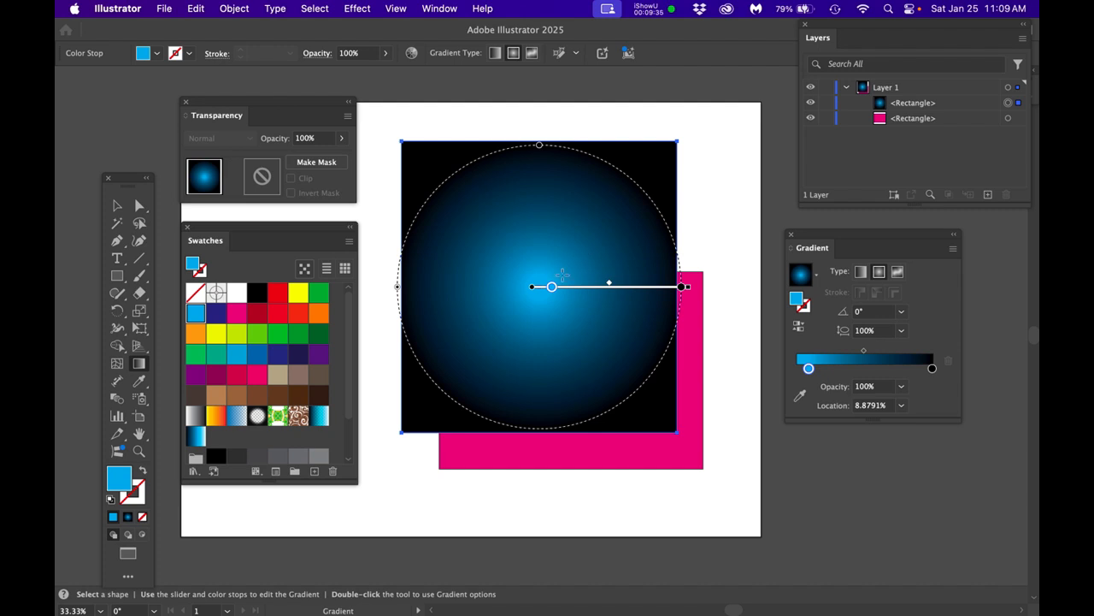
{"action": "left_click", "coordinate": [683, 289]}
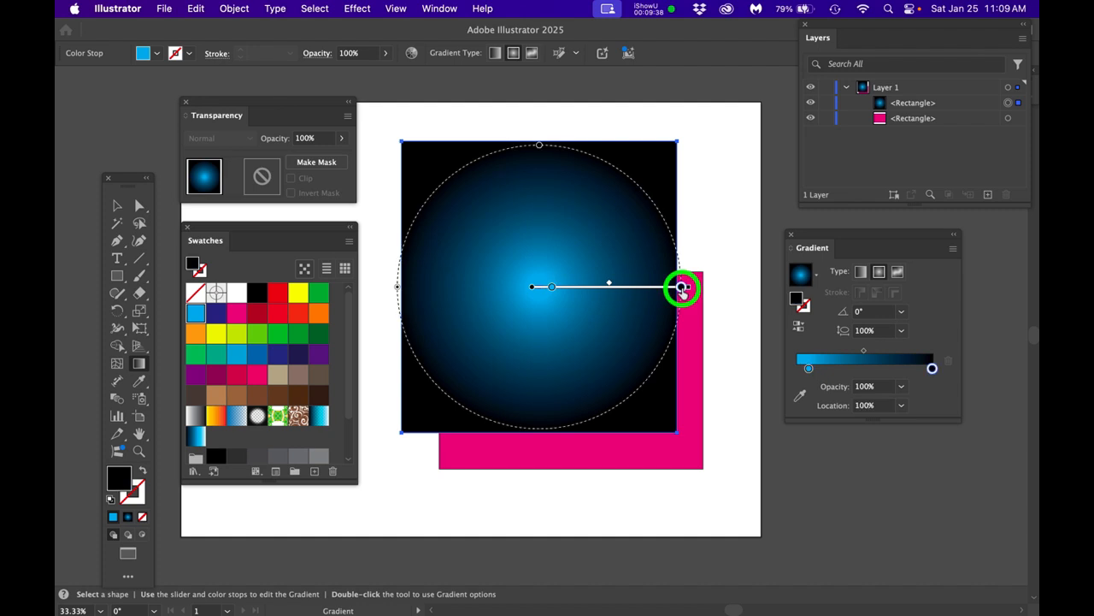
{"action": "left_click", "coordinate": [553, 289]}
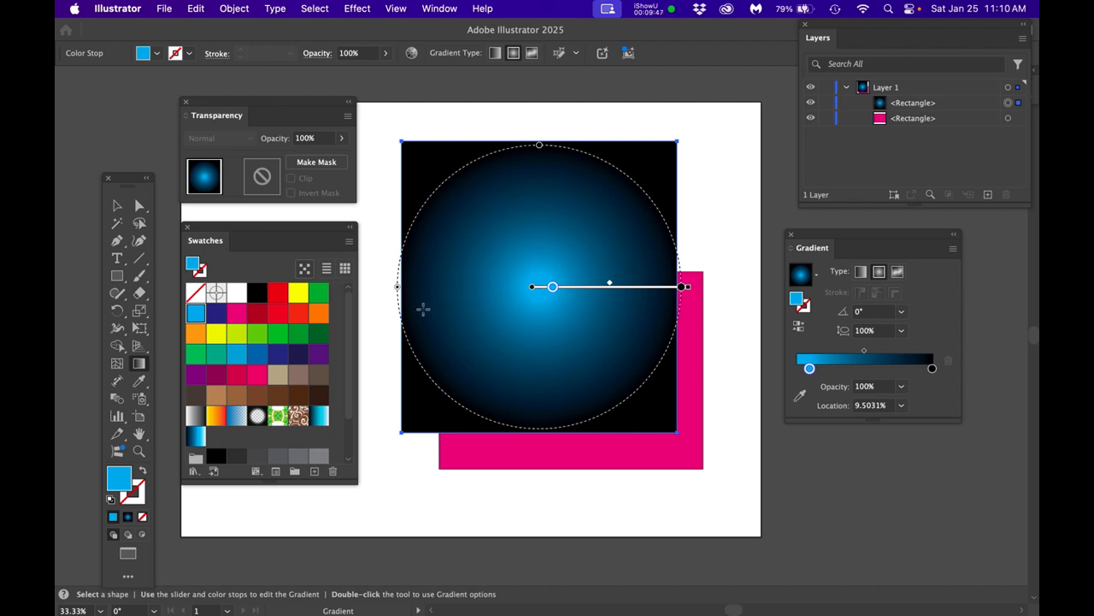
Offset the radial gradient's blue highlight to the sphere's upper-left area without moving its outer circle, and deselect the rectangle
{"action": "left_click", "coordinate": [450, 202]}
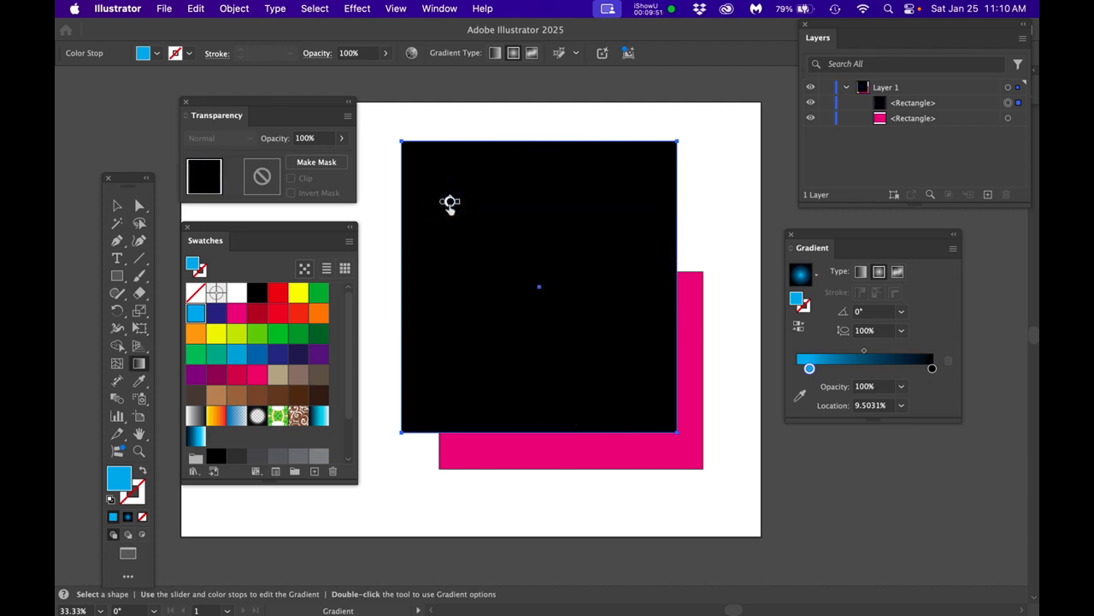
{"action": "key", "text": "super+z"}
{"action": "left_click", "coordinate": [554, 293]}
{"action": "left_click", "coordinate": [463, 195]}
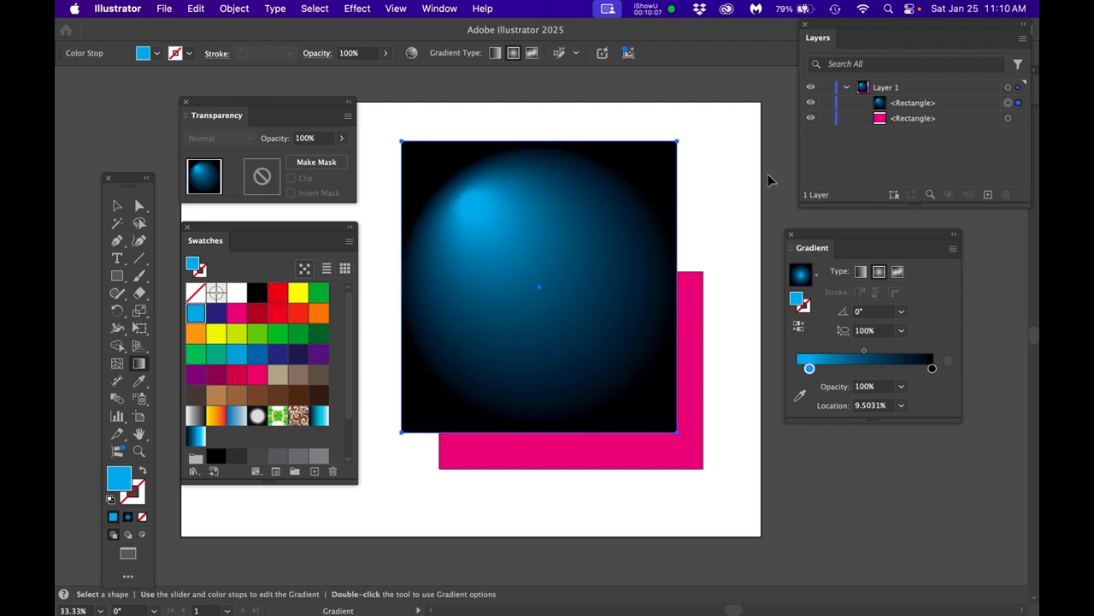
{"action": "left_click", "coordinate": [736, 180]}
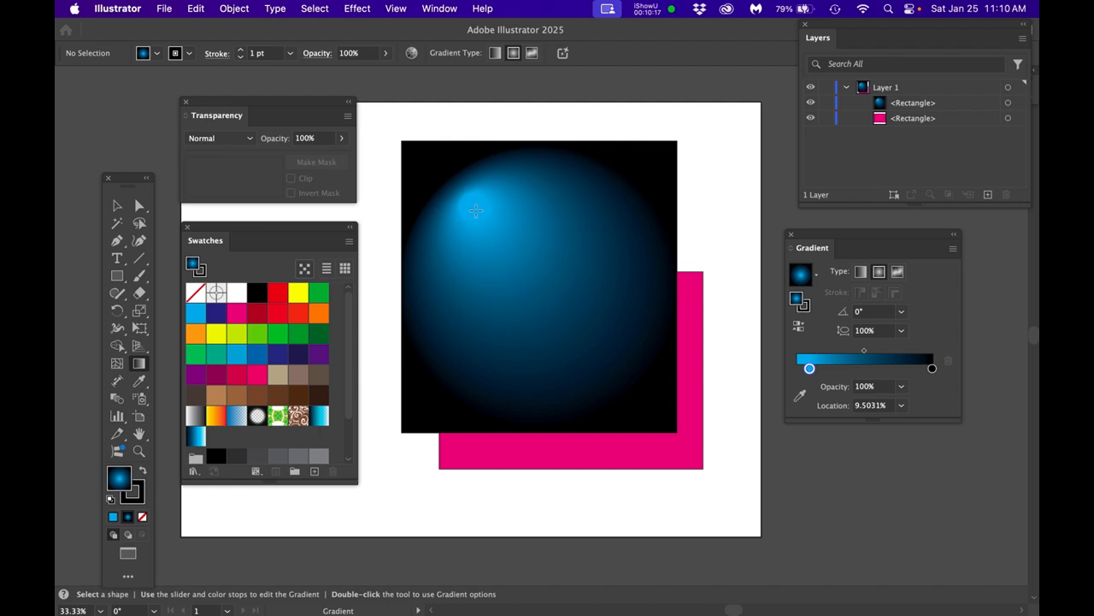
{"action": "key", "text": "super"}
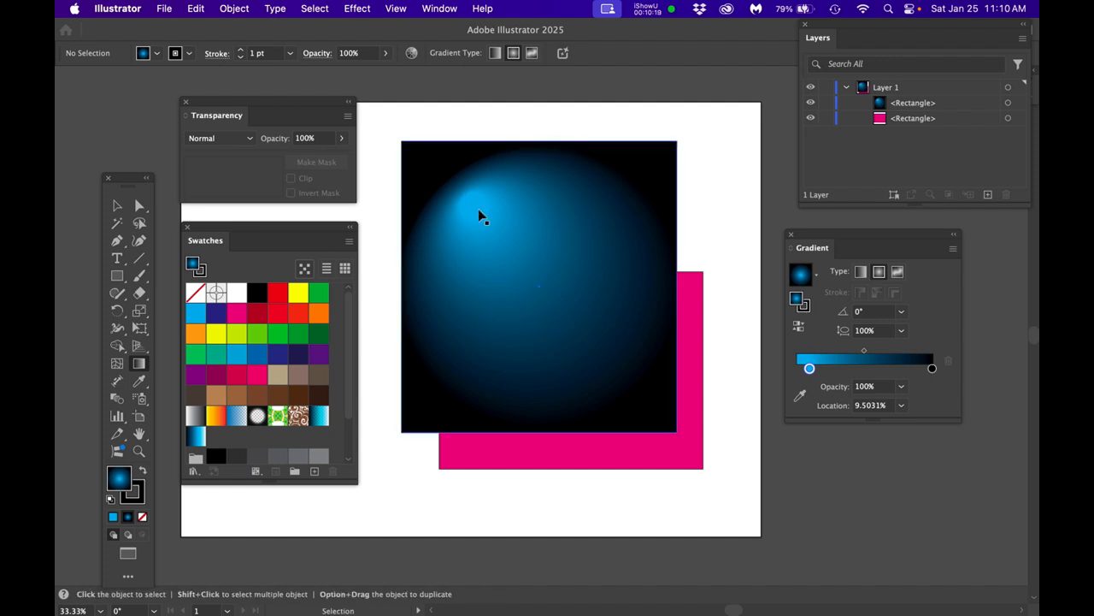
Undo the highlight offset, shift the blue color stop to about 7.6%, and try the highlight in the sphere's upper-right area before undoing it
{"action": "key", "text": "super+z"}
{"action": "left_click", "coordinate": [552, 291]}
{"action": "left_click_drag", "start_coordinate": [550, 291], "coordinate": [548, 289]}
{"action": "left_click", "coordinate": [609, 189]}
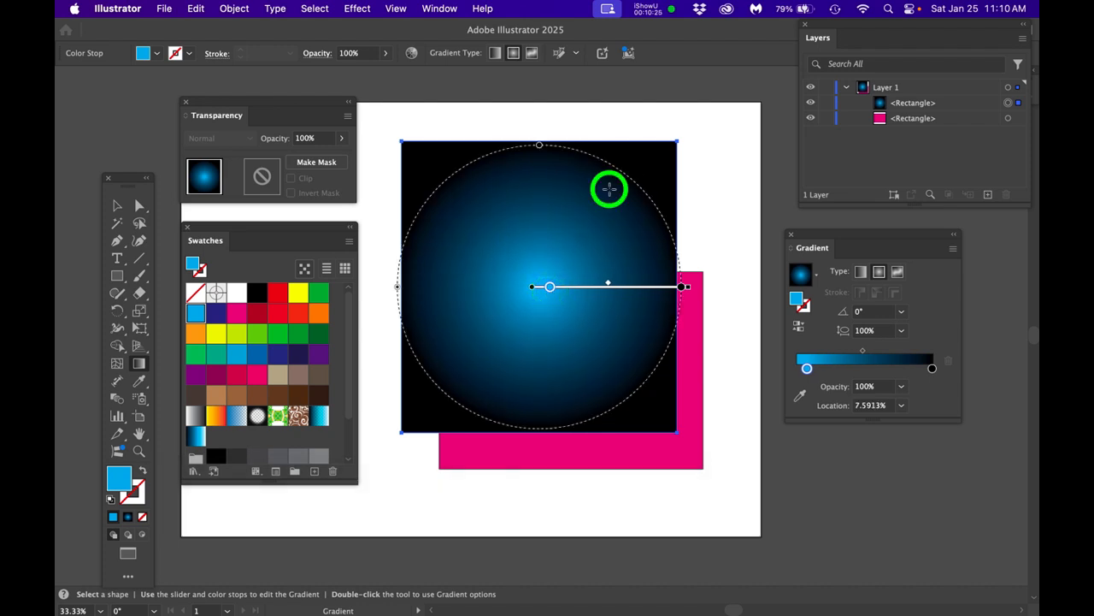
{"action": "key", "text": "super"}
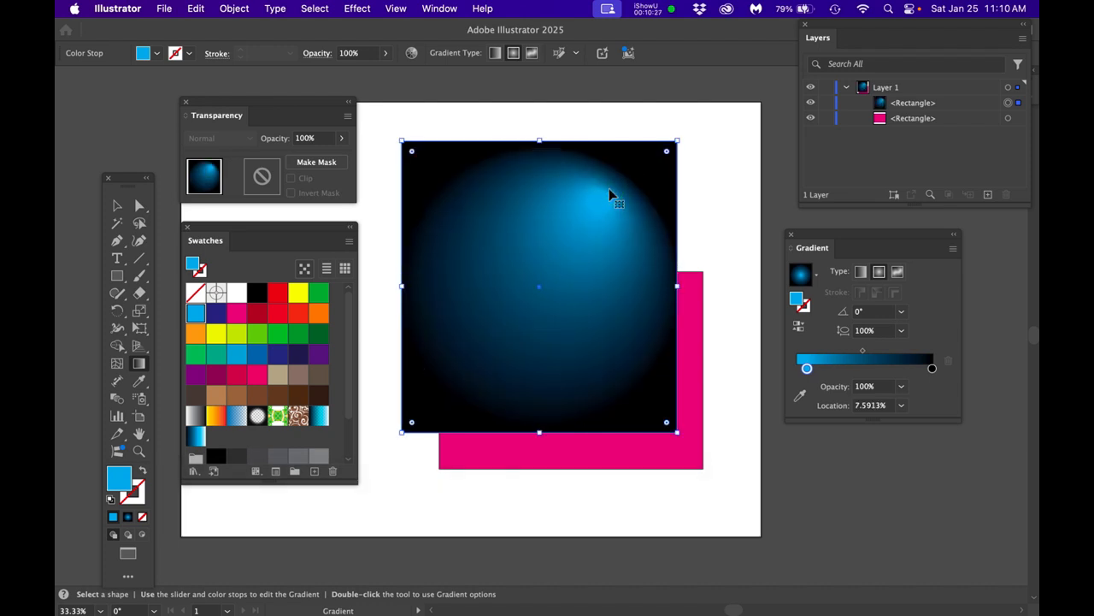
{"action": "key", "text": "super+z"}
{"action": "left_click", "coordinate": [550, 288]}
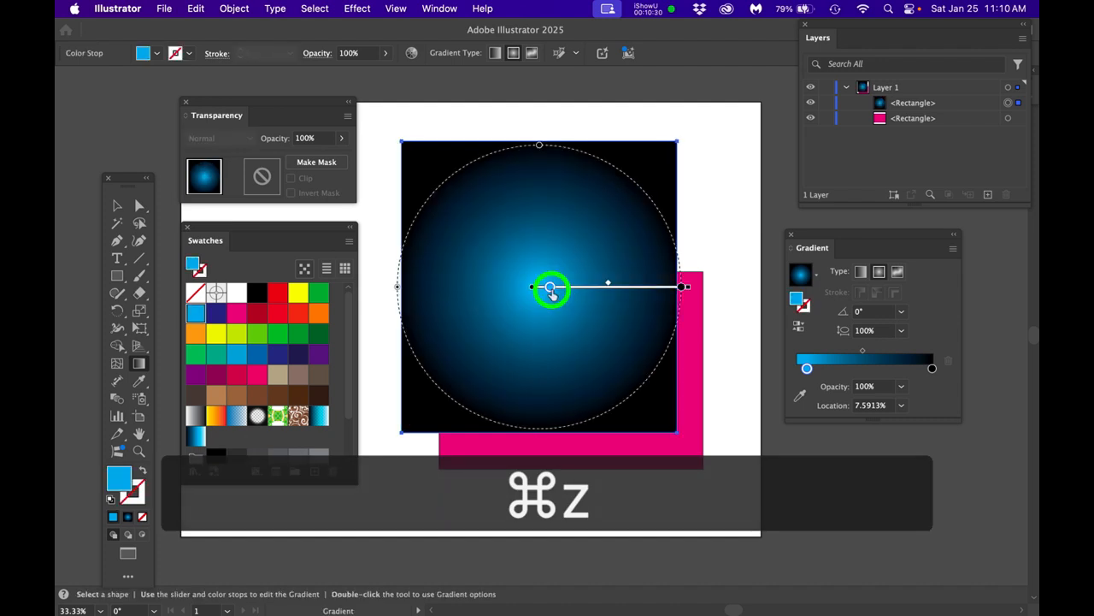
Try the radial highlight in the sphere's lower-left, lower-right and upper areas, undoing each attempt
{"action": "left_click", "coordinate": [370, 438]}
{"action": "left_click", "coordinate": [571, 324]}
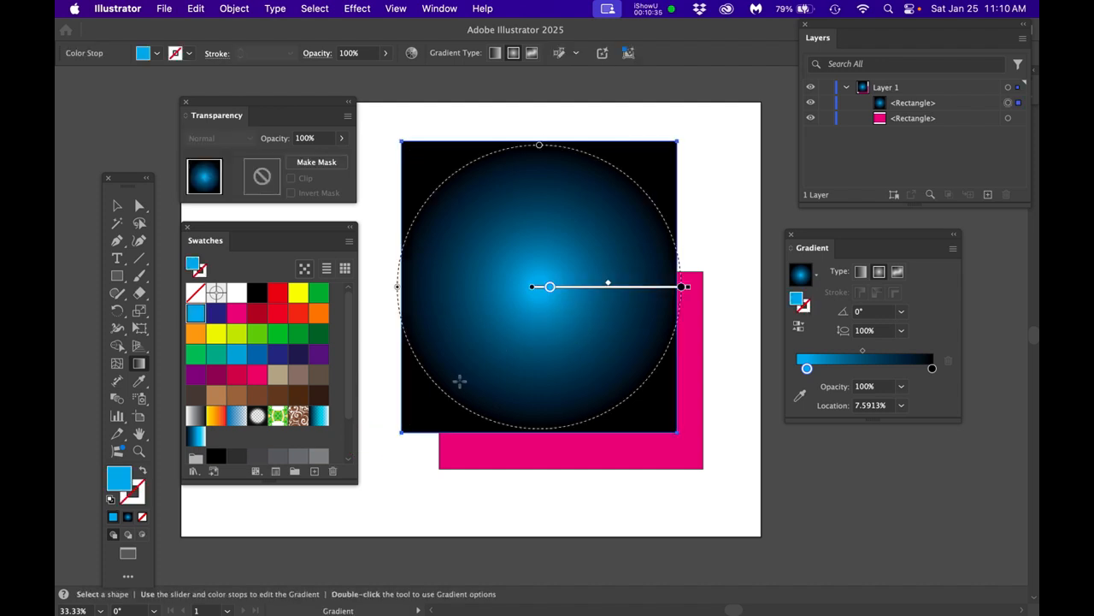
{"action": "left_click", "coordinate": [449, 370]}
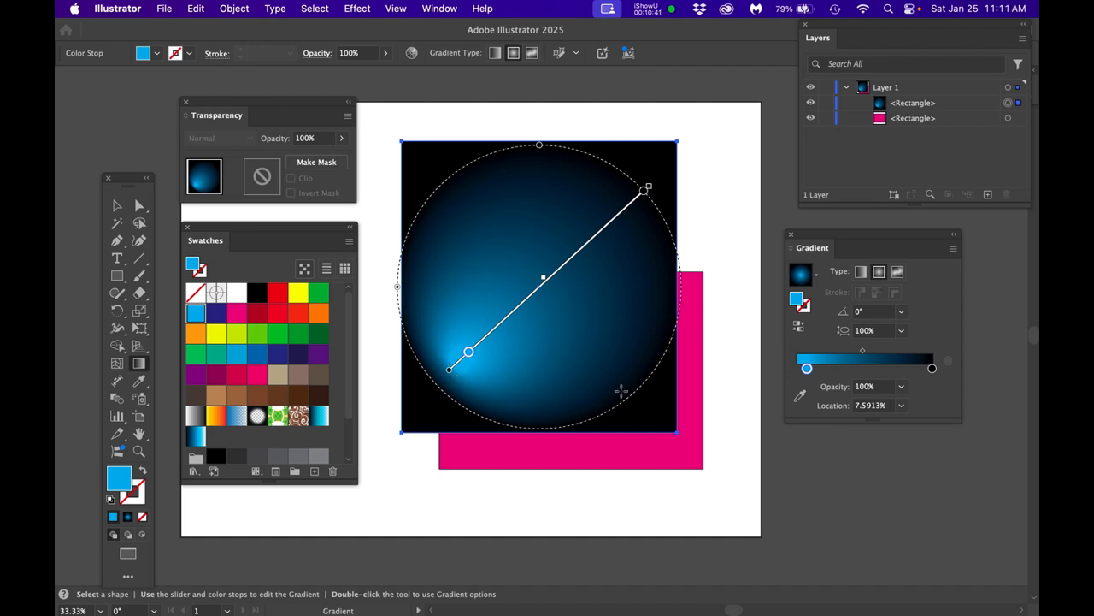
{"action": "left_click", "coordinate": [661, 341]}
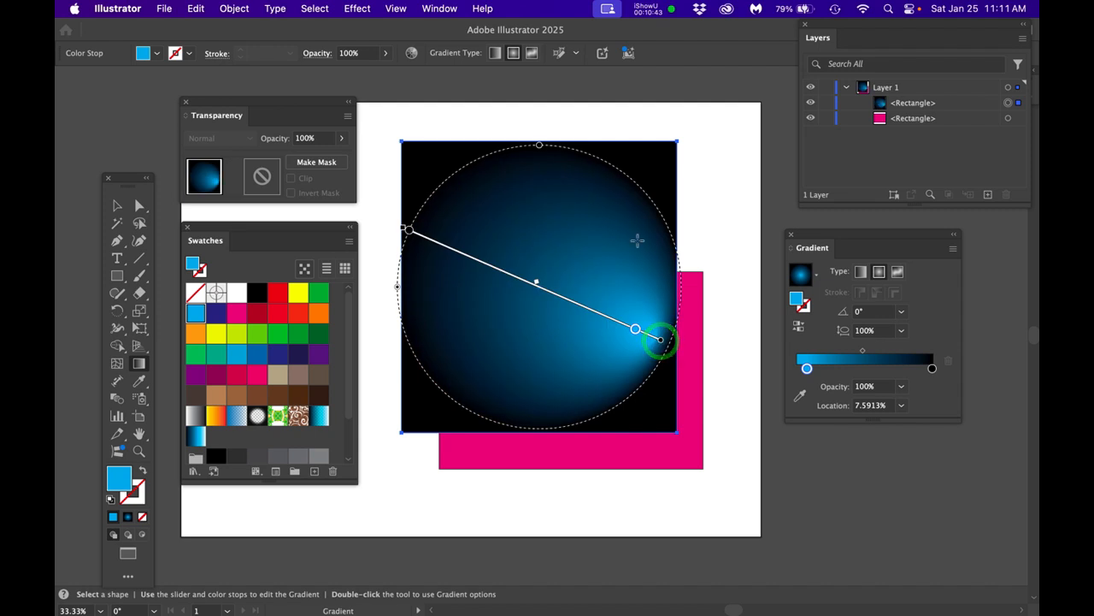
{"action": "left_click", "coordinate": [579, 162]}
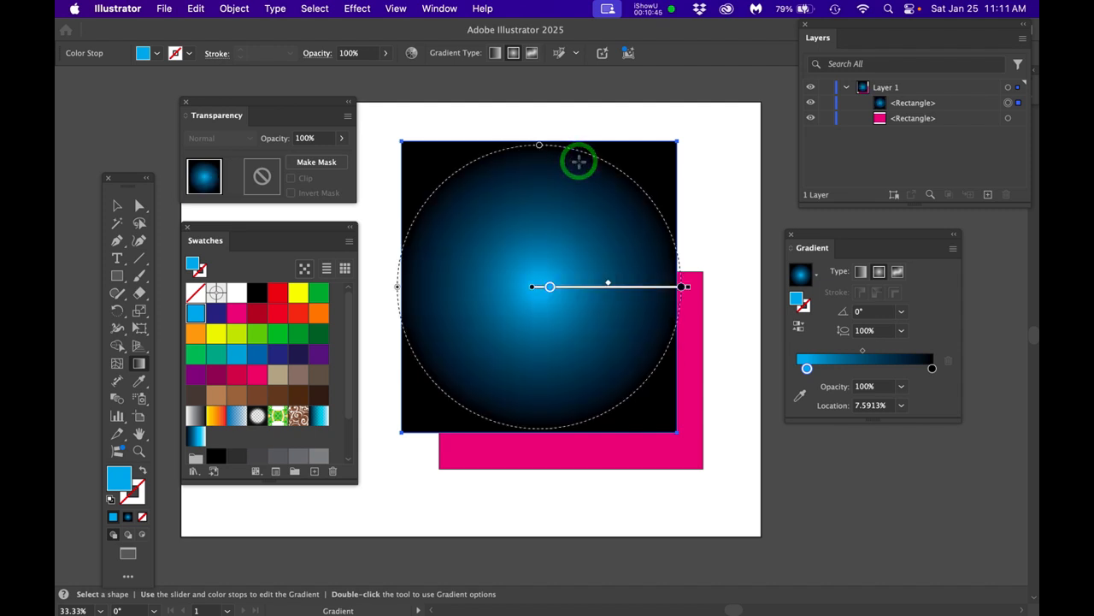
{"action": "left_click", "coordinate": [575, 164]}
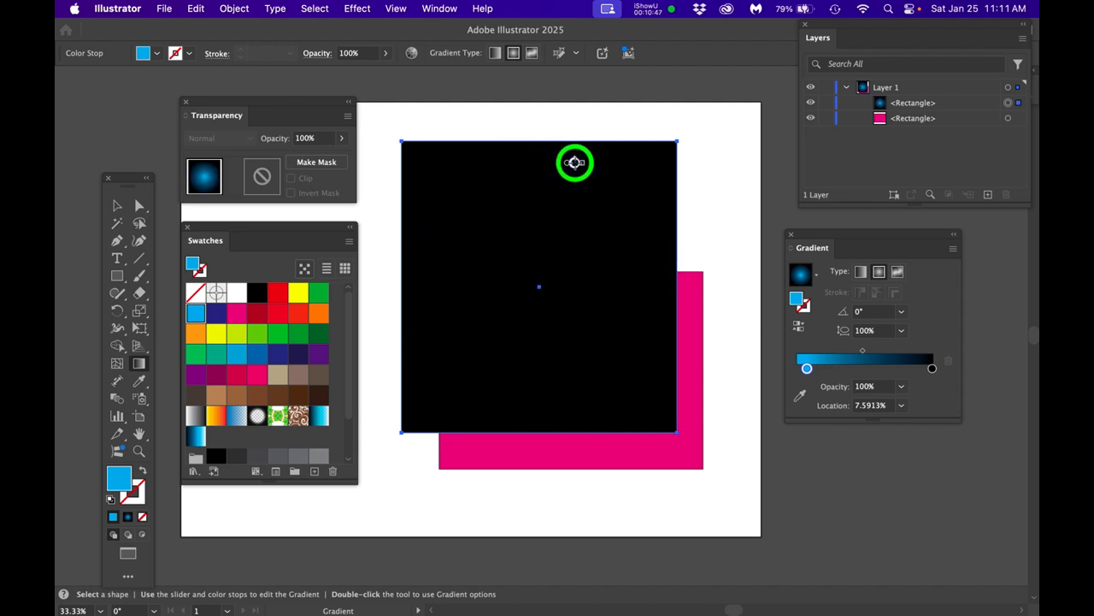
{"action": "key", "text": "super+z"}
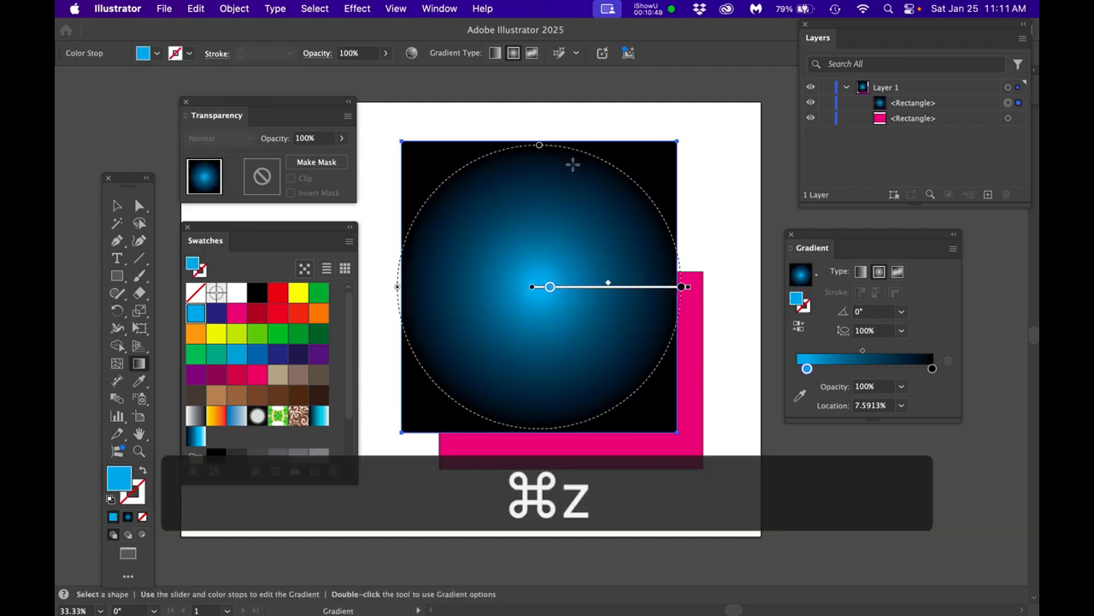
Try to offset the highlight near the rectangle's upper edge from slightly different blue stop locations, undoing each attempt
{"action": "left_click", "coordinate": [551, 287]}
{"action": "left_click", "coordinate": [500, 159]}
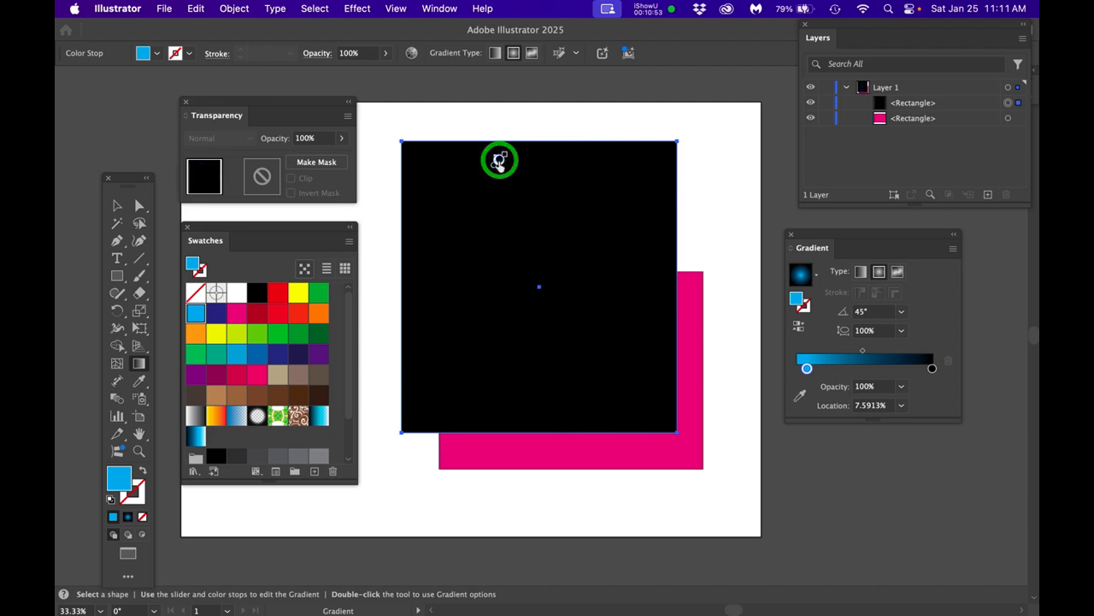
{"action": "key", "text": "super+z"}
{"action": "left_click", "coordinate": [552, 288]}
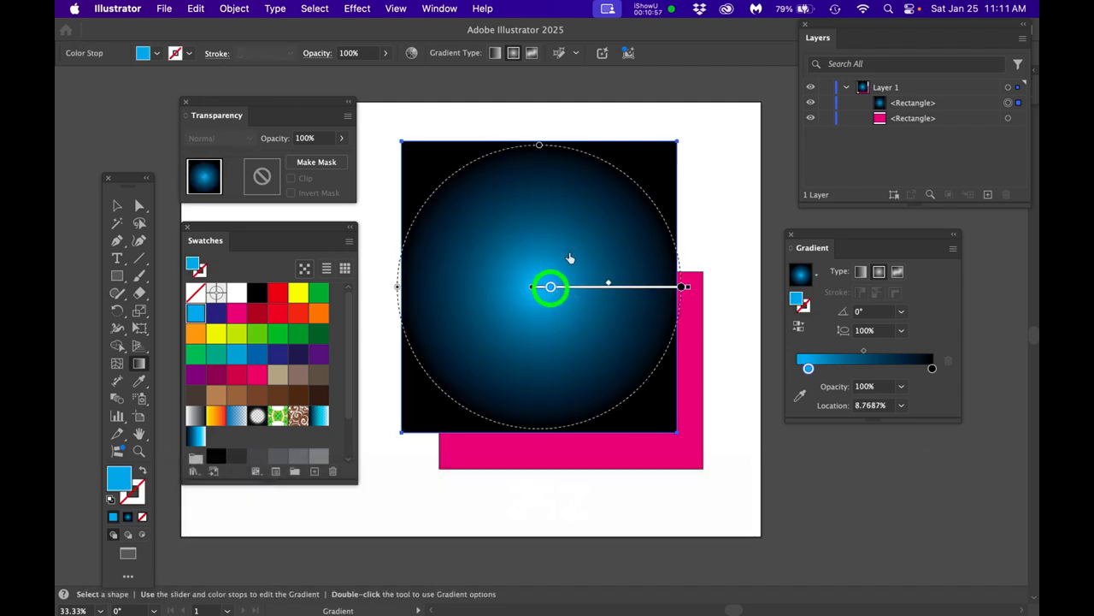
{"action": "left_click", "coordinate": [594, 177]}
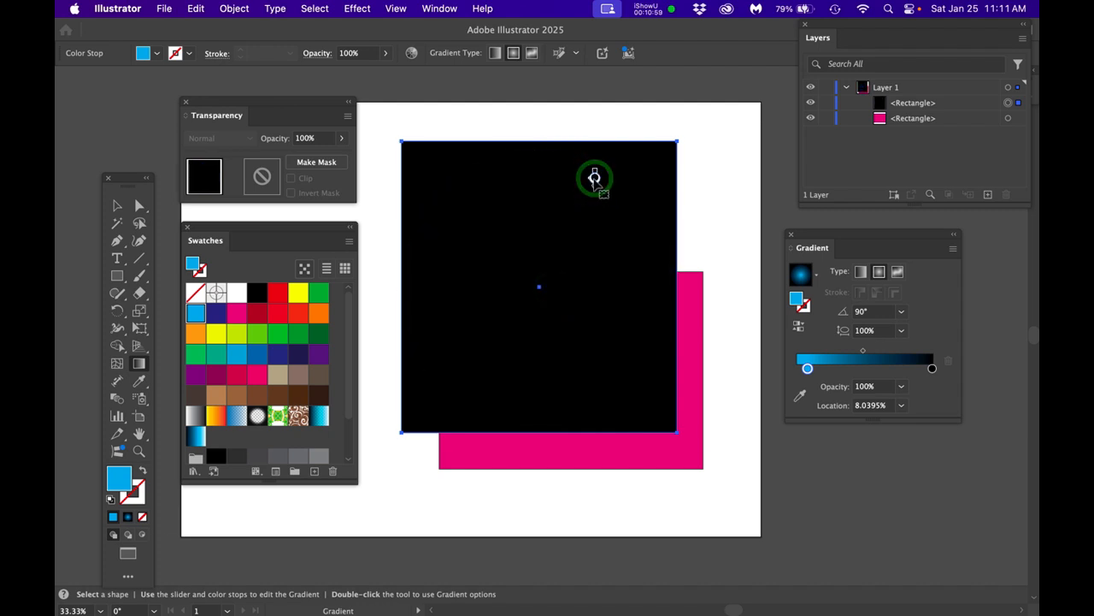
{"action": "key", "text": "super+z"}
Shift the blue color stop to about 6.1% and try the highlight at the sphere's lower left and upper left, undoing each attempt
{"action": "left_click_drag", "start_coordinate": [551, 289], "coordinate": [547, 287]}
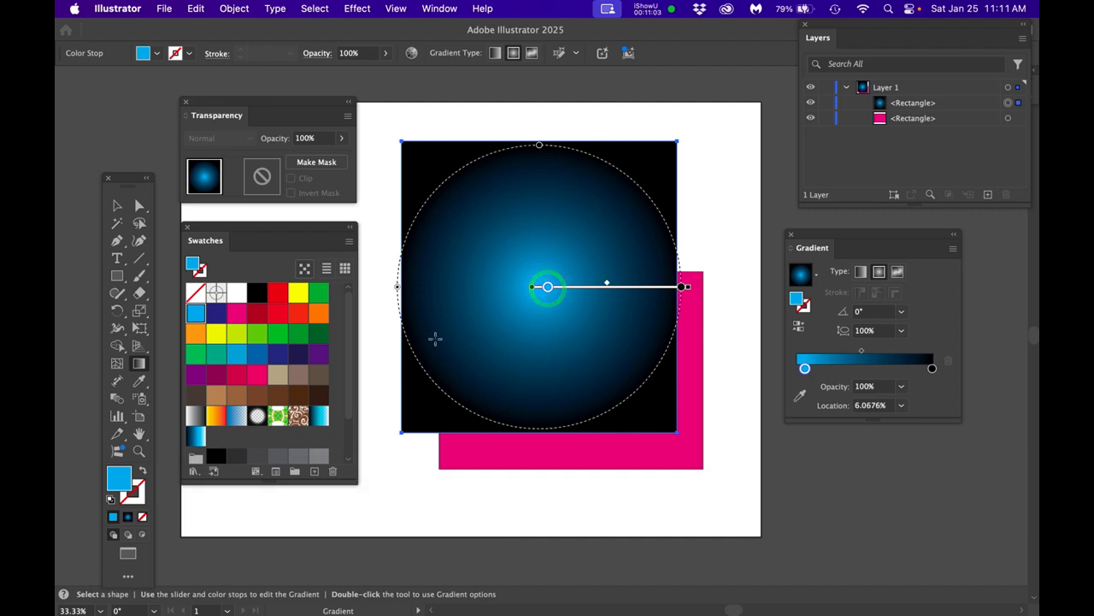
{"action": "left_click", "coordinate": [430, 331]}
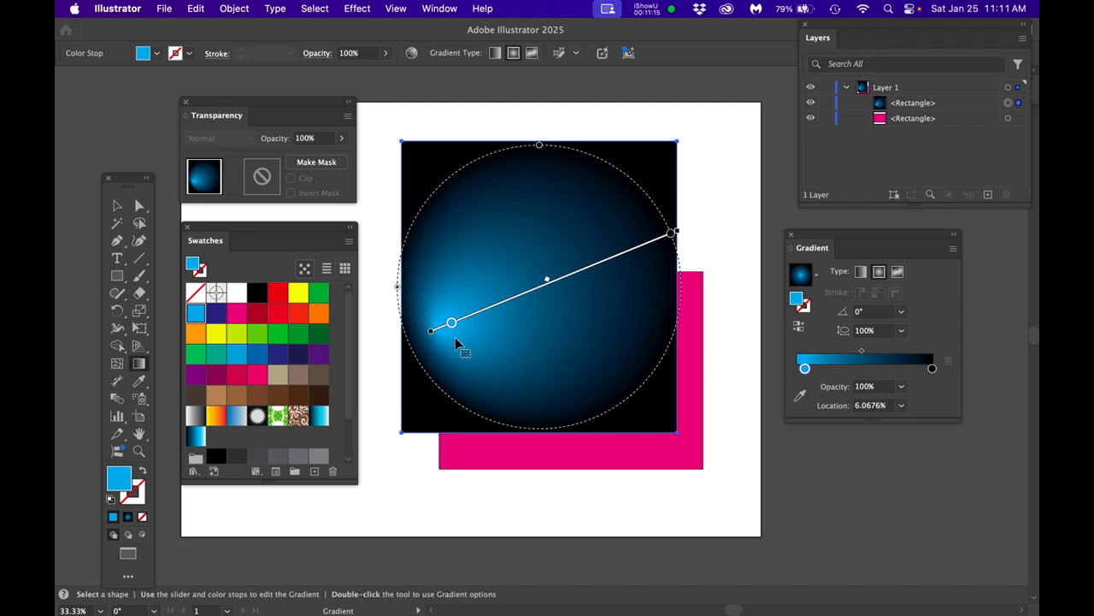
{"action": "key", "text": "super+z"}
{"action": "left_click", "coordinate": [448, 199]}
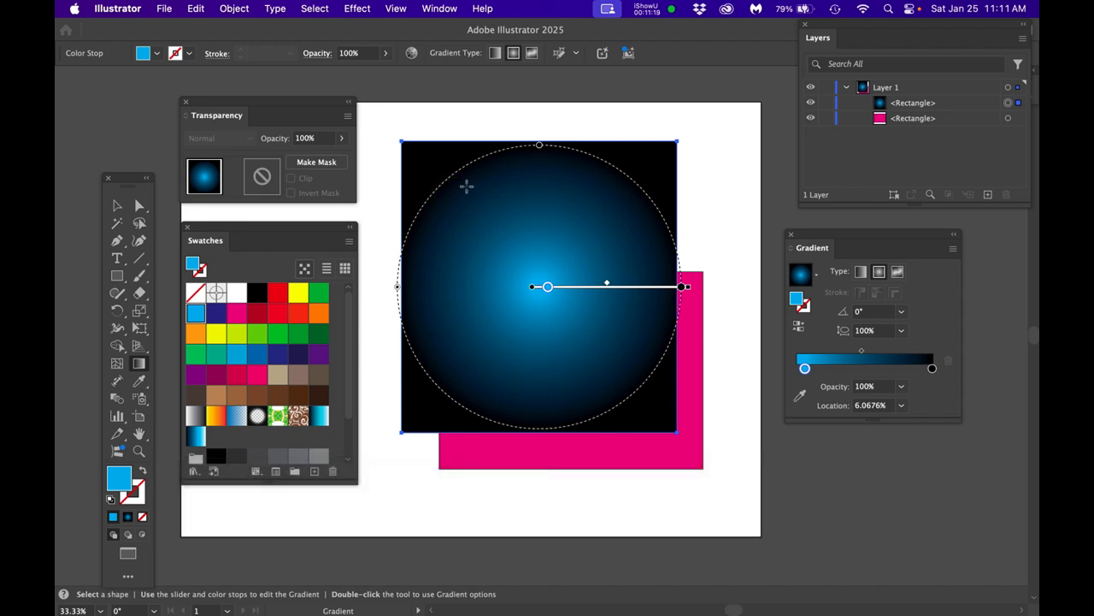
{"action": "left_click", "coordinate": [466, 184]}
{"action": "key", "text": "super+z"}
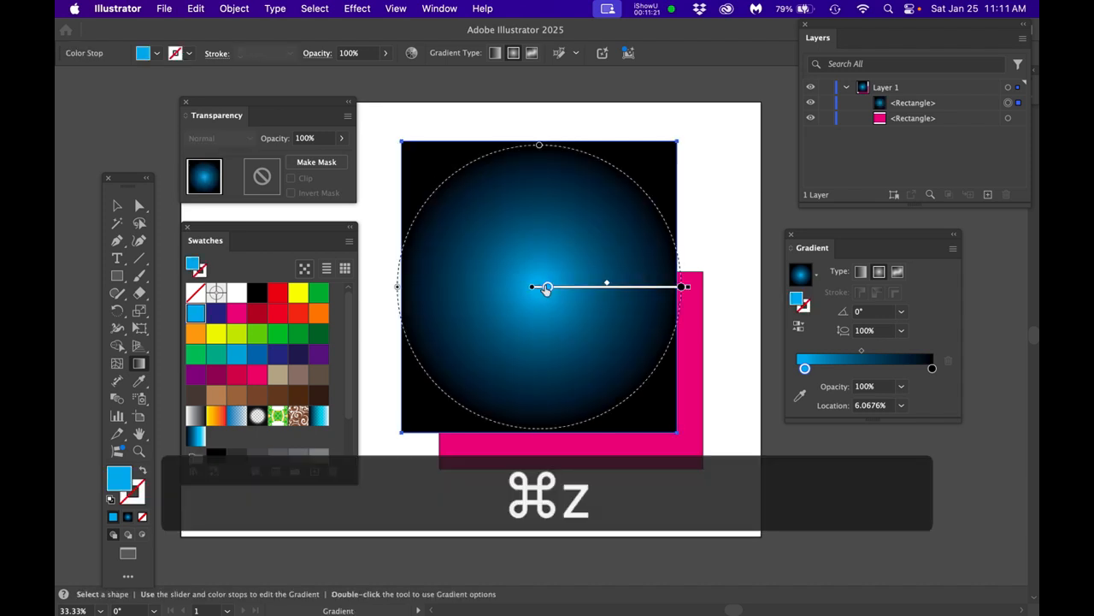
Nudge the blue color stop to about 5.9% and 6.4%, trying the highlight in the sphere's upper area each time and undoing the changes
{"action": "left_click", "coordinate": [547, 289]}
{"action": "left_click", "coordinate": [477, 174]}
{"action": "left_click", "coordinate": [476, 173]}
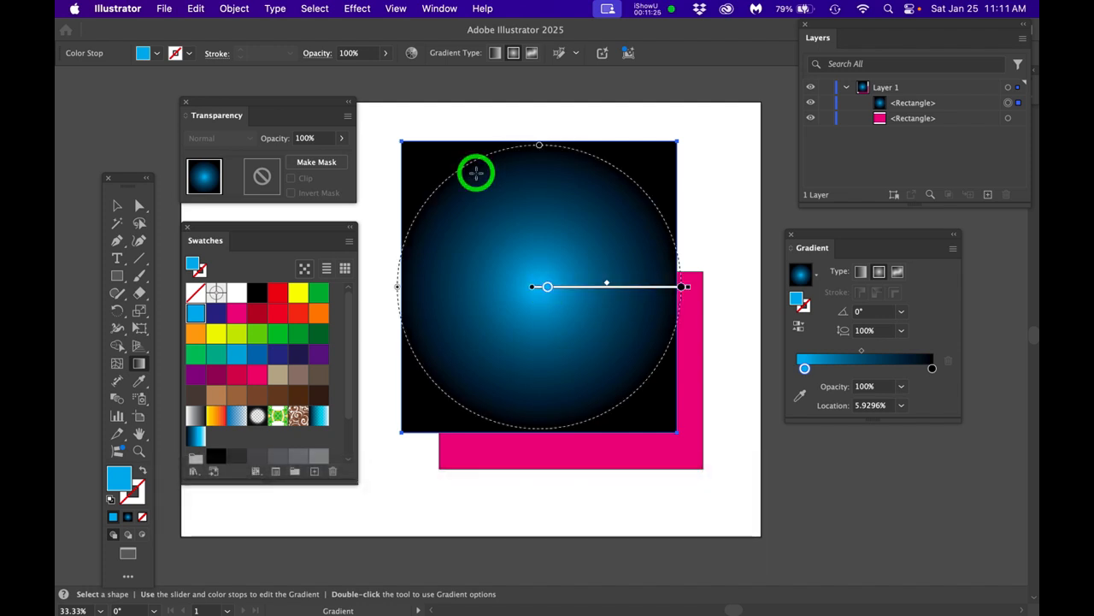
{"action": "key", "text": "super+z"}
{"action": "left_click", "coordinate": [547, 291]}
{"action": "left_click", "coordinate": [571, 189]}
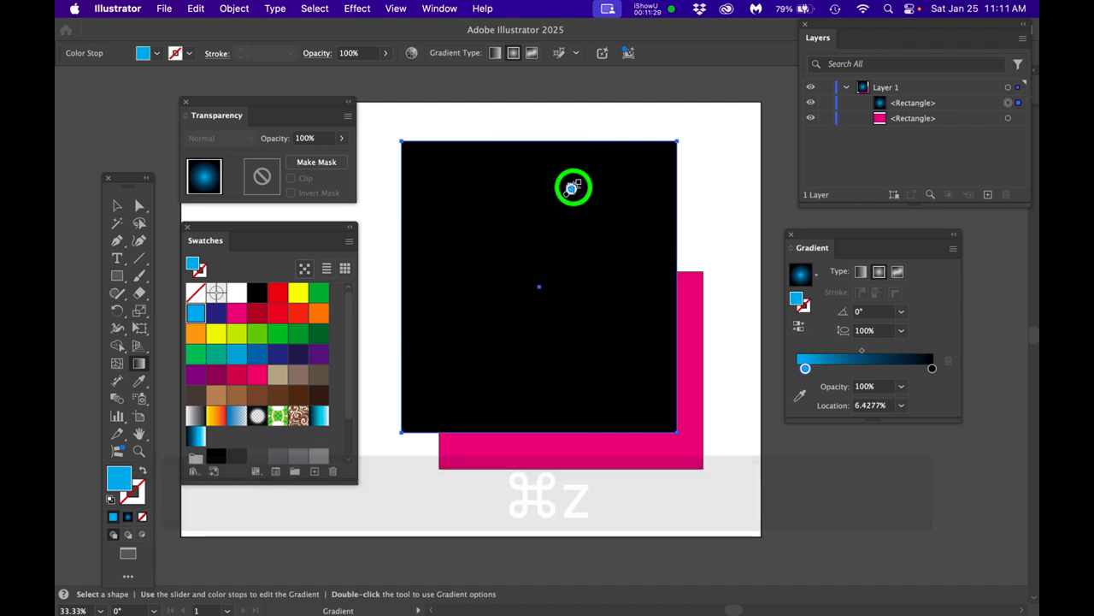
{"action": "left_click_drag", "start_coordinate": [571, 188], "coordinate": [613, 166]}
{"action": "key", "text": "super+z"}
{"action": "key", "text": "super+z"}
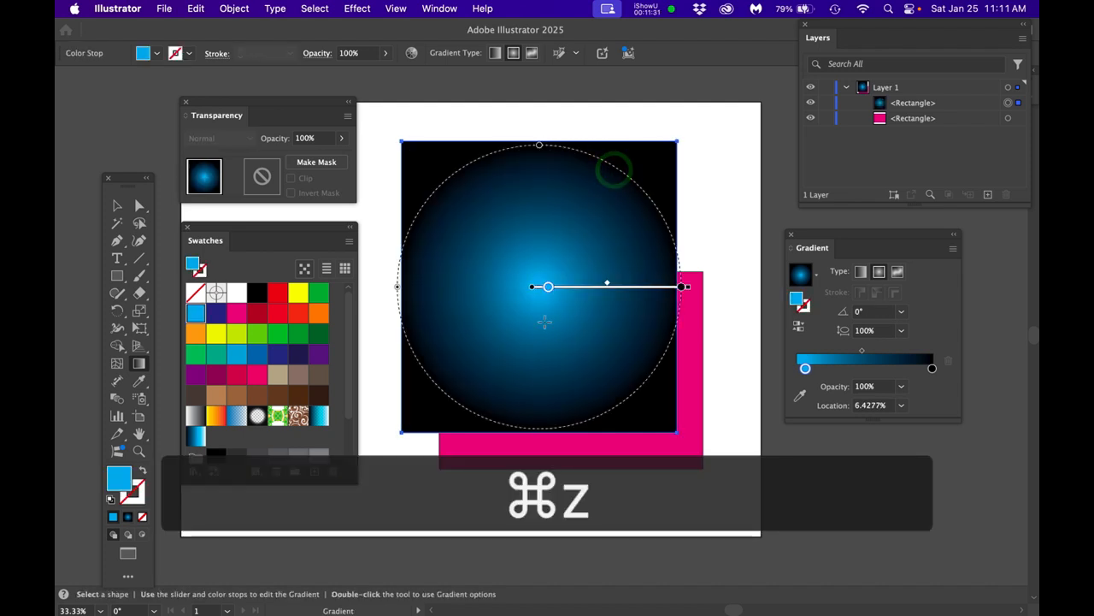
Shift the blue color stop to about 7.5% and try the highlight at the sphere's upper right, bottom and lower right, undoing each attempt
{"action": "left_click_drag", "start_coordinate": [548, 288], "coordinate": [550, 288]}
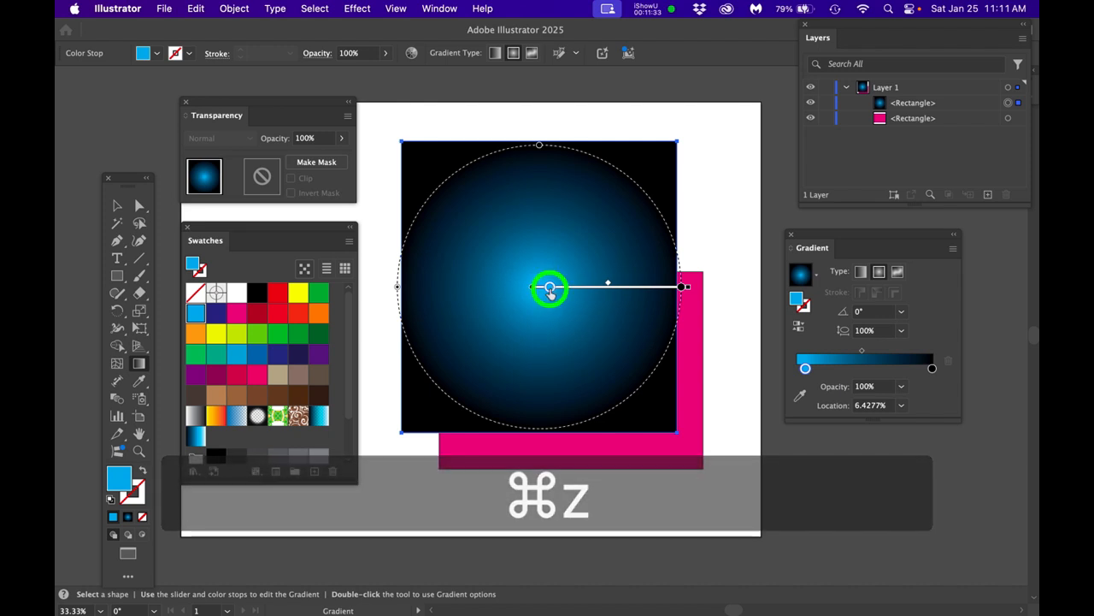
{"action": "left_click", "coordinate": [623, 201]}
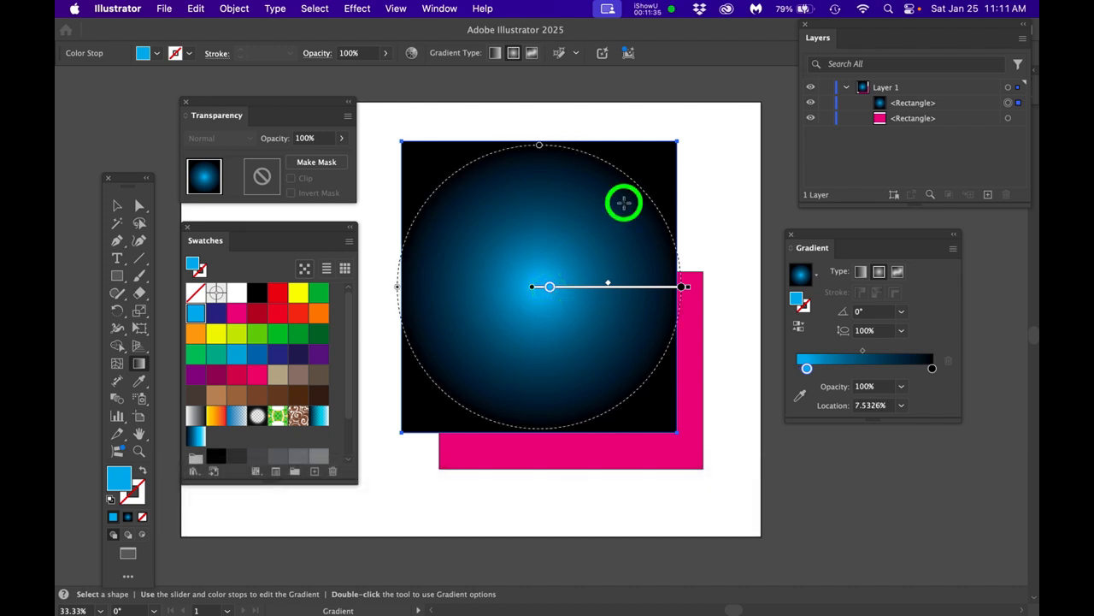
{"action": "key", "text": "super+z"}
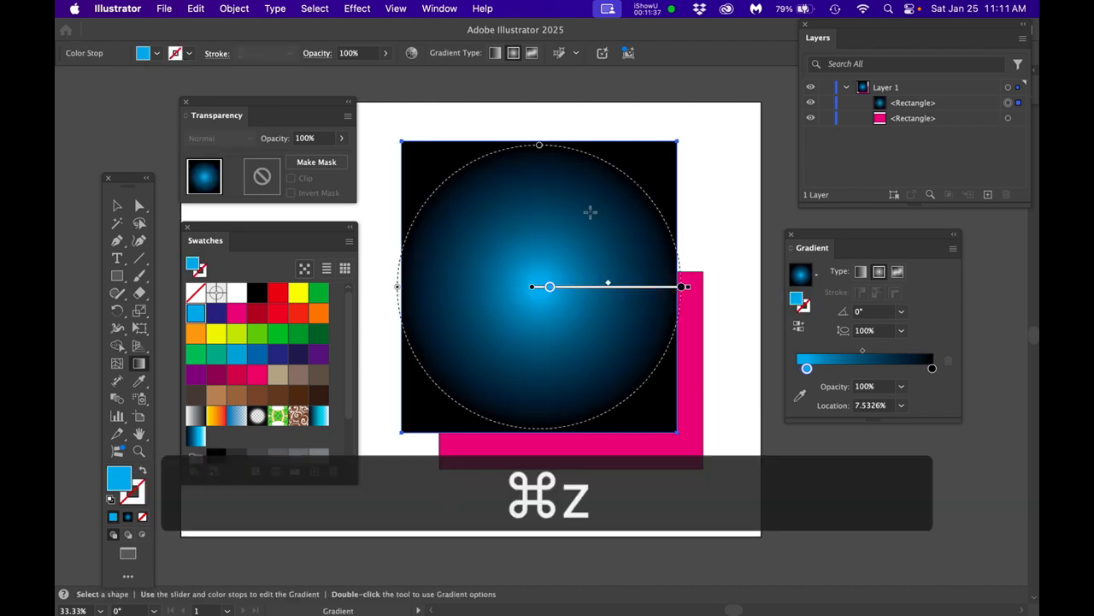
{"action": "left_click_drag", "start_coordinate": [545, 419], "coordinate": [531, 141]}
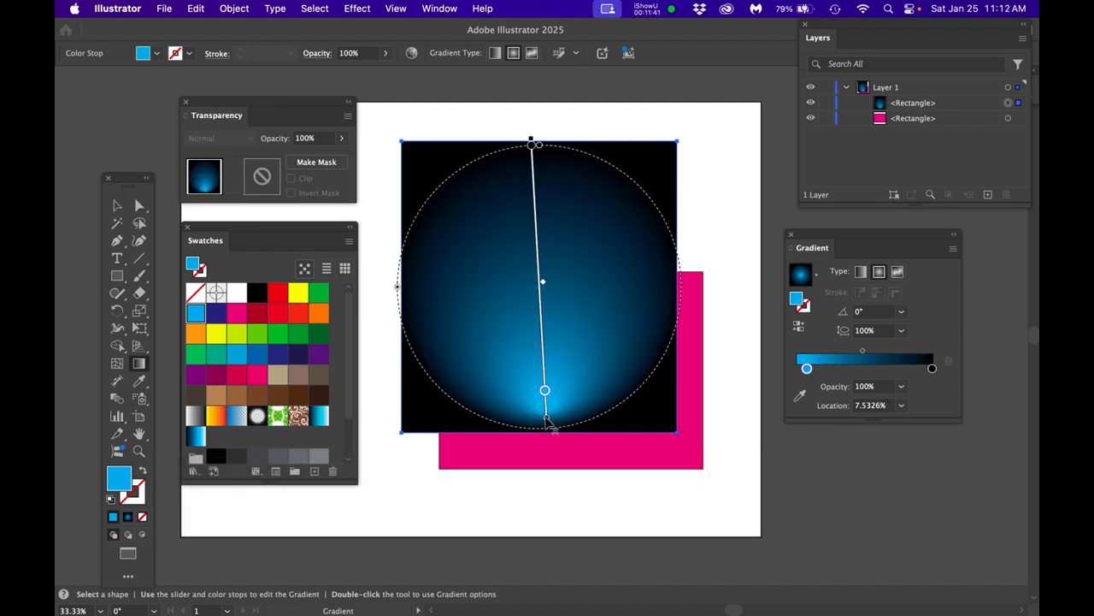
{"action": "key", "text": "super+z"}
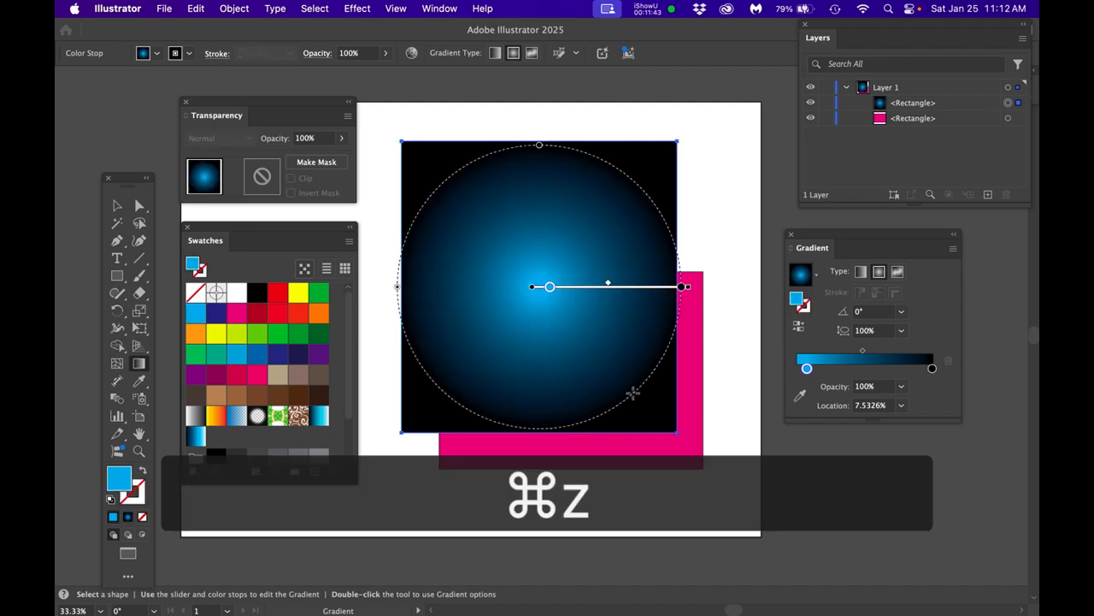
{"action": "key", "text": "super+z"}
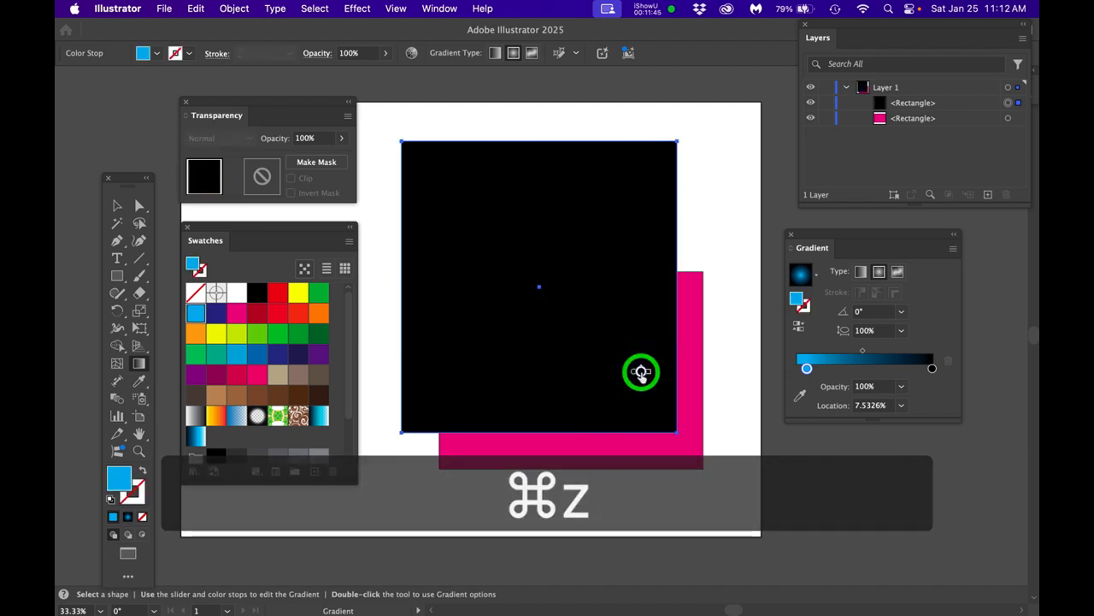
{"action": "key", "text": "super+z"}
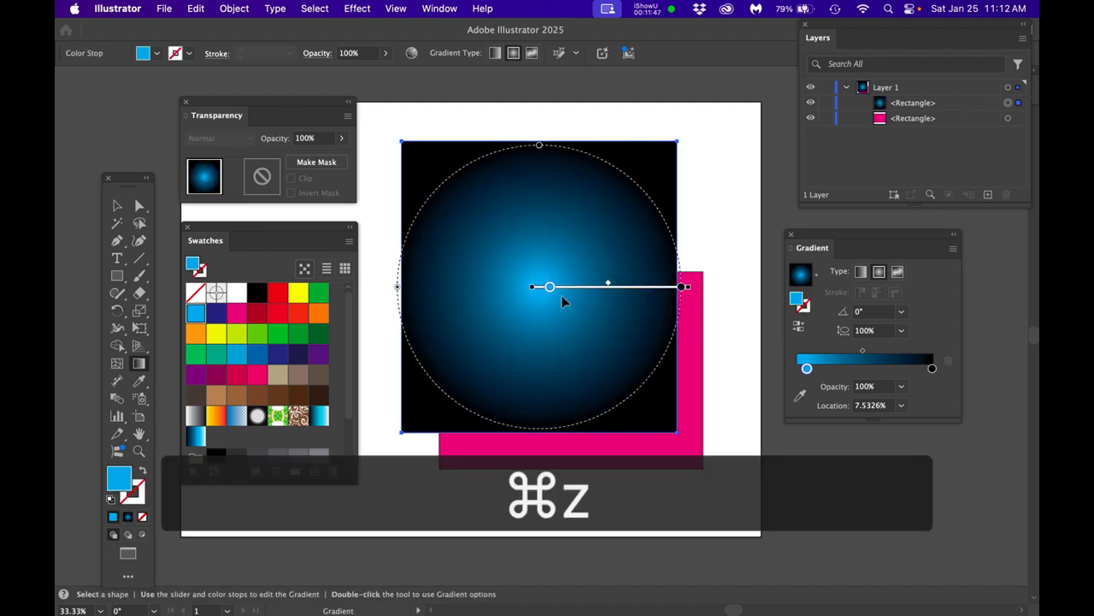
Try the highlight at the upper right with the blue stop at about 9% and the upper left at about 4%, undoing both offsets
{"action": "left_click_drag", "start_coordinate": [551, 288], "coordinate": [553, 288]}
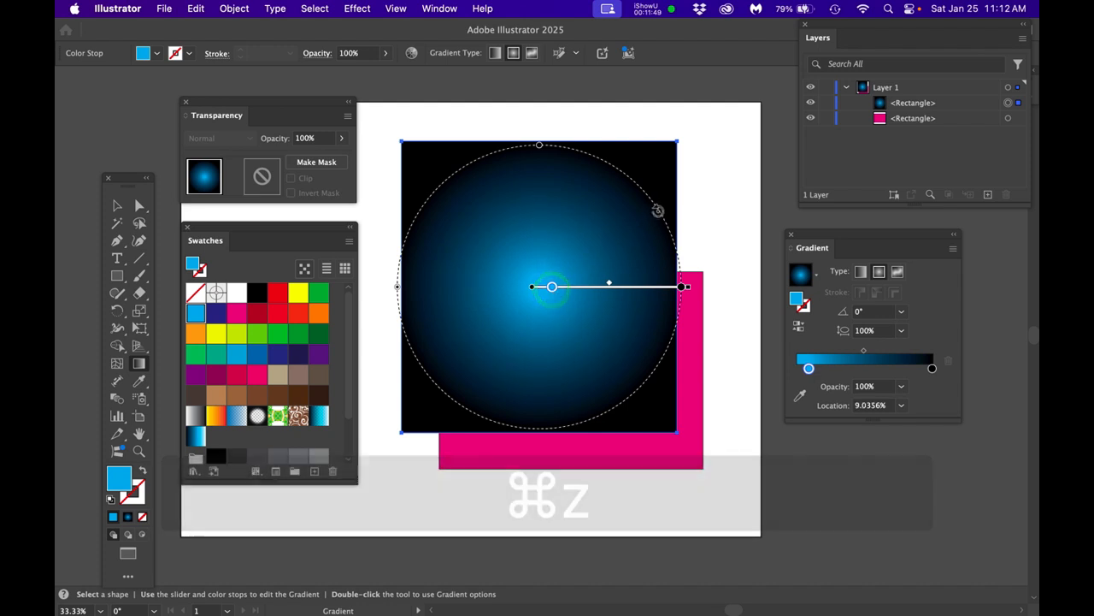
{"action": "left_click", "coordinate": [643, 217]}
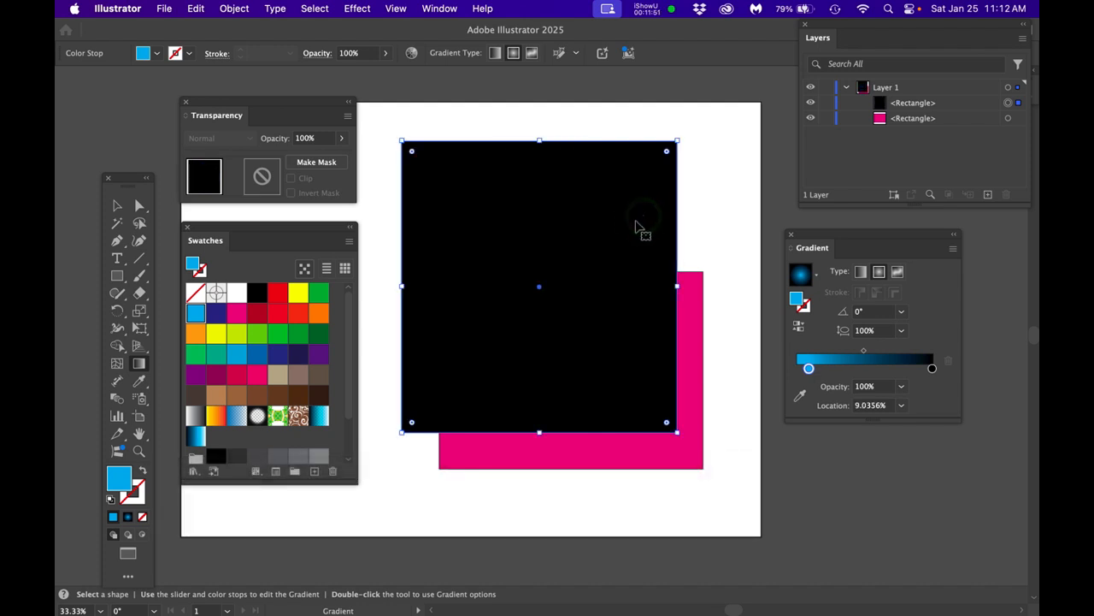
{"action": "key", "text": "super+z"}
{"action": "left_click_drag", "start_coordinate": [552, 288], "coordinate": [544, 287]}
{"action": "left_click", "coordinate": [453, 199]}
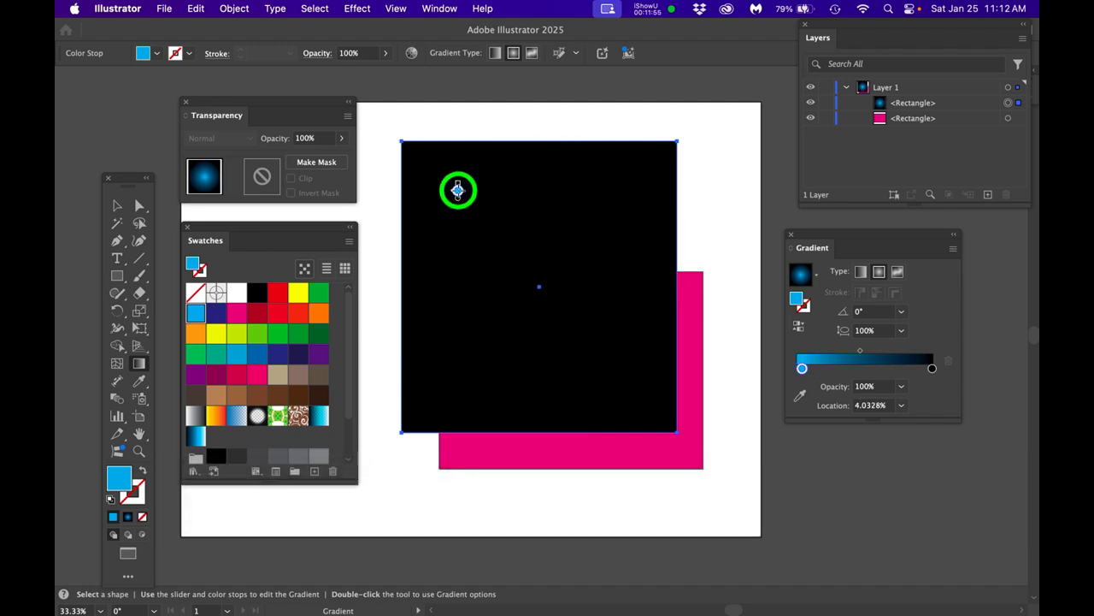
{"action": "key", "text": "super+z"}
{"action": "key", "text": "super+z"}
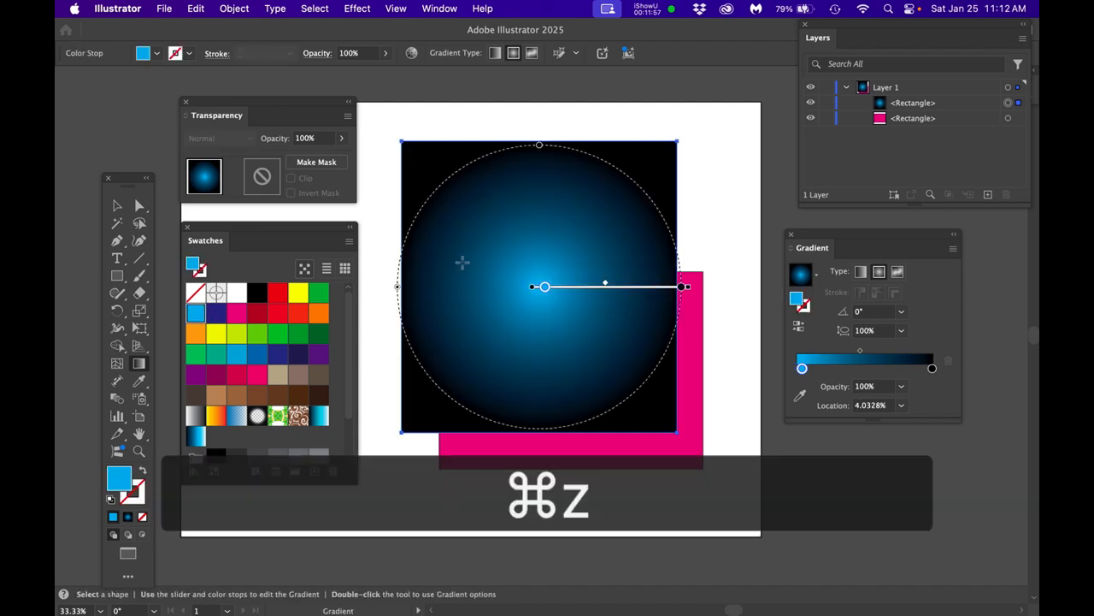
Shift the blue color stop to about 5.1%, offset the highlight to the sphere's lower-left area without moving its outer circle, and deselect the rectangle
{"action": "left_click_drag", "start_coordinate": [544, 287], "coordinate": [547, 287]}
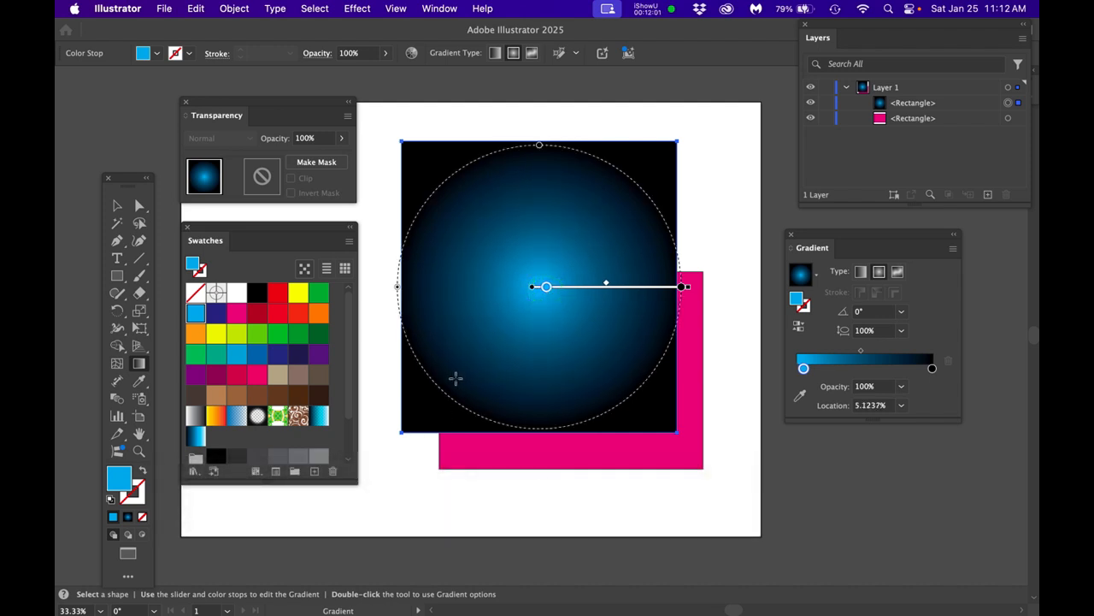
{"action": "left_click", "coordinate": [456, 378]}
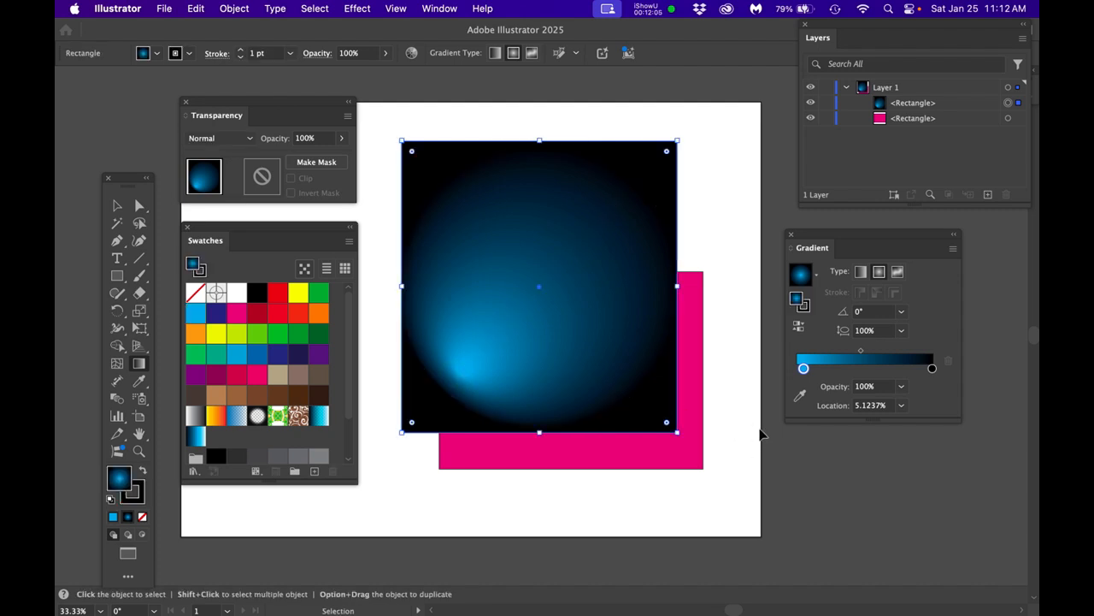
{"action": "left_click", "coordinate": [760, 431]}
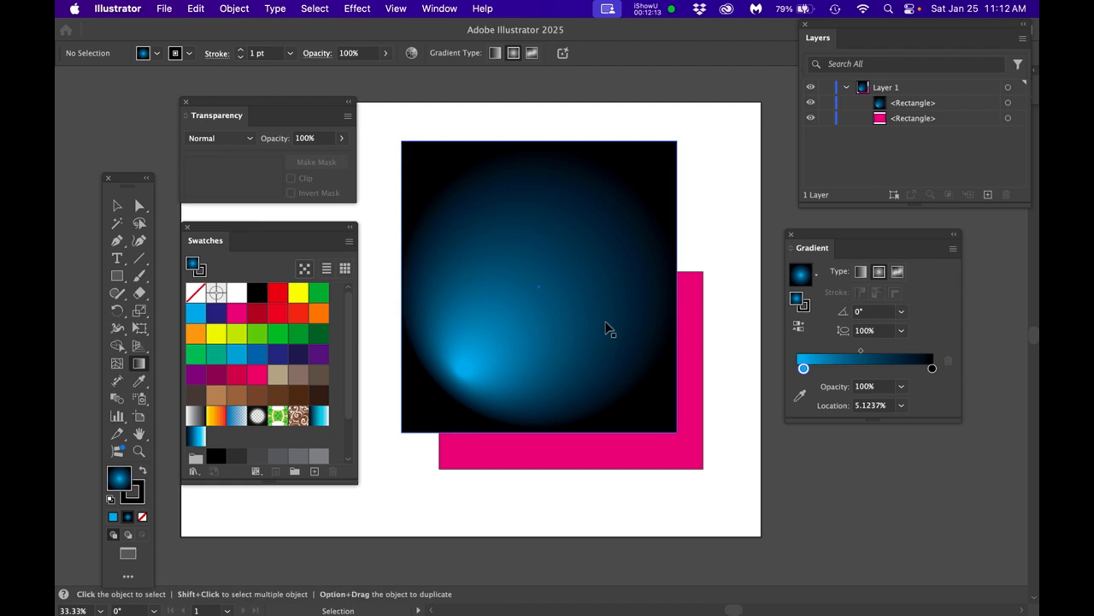
Reselect the rectangle, add a magenta swatch color stop at 0% and shift the blue stop toward the middle of the gradient
{"action": "left_click", "coordinate": [606, 322]}
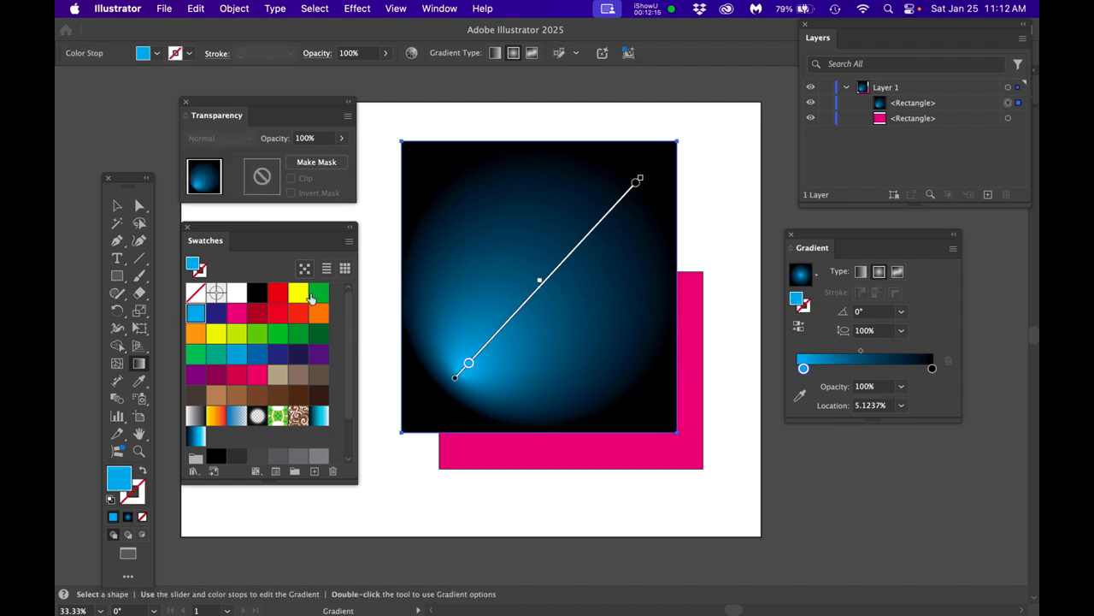
{"action": "left_click_drag", "start_coordinate": [240, 319], "coordinate": [796, 369]}
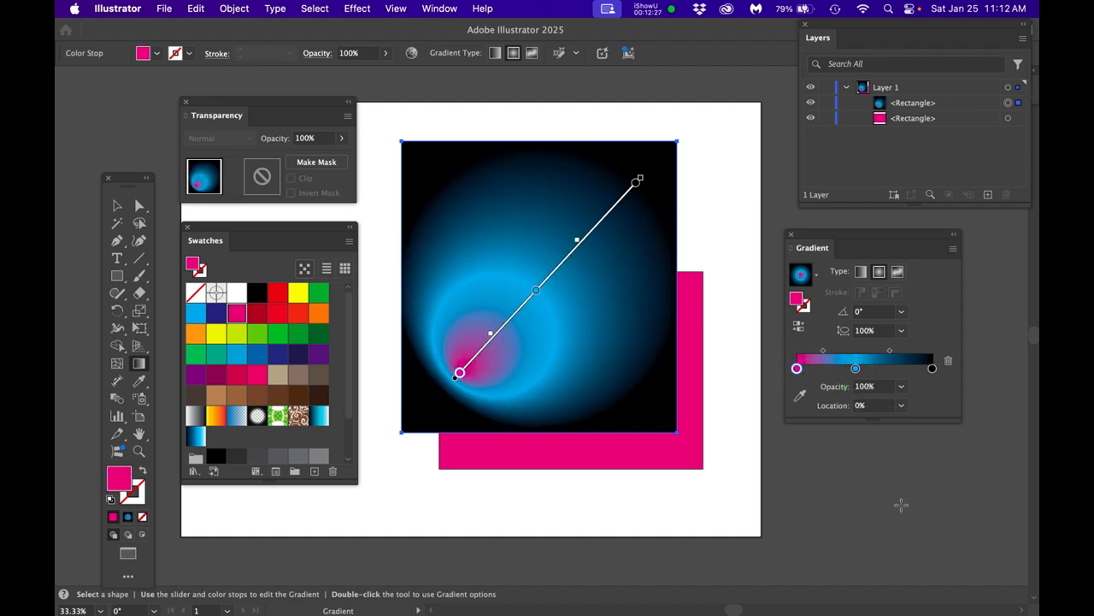
Reselect the gradient rectangle and remove the magenta color stop from its radial gradient
{"action": "left_click", "coordinate": [901, 504]}
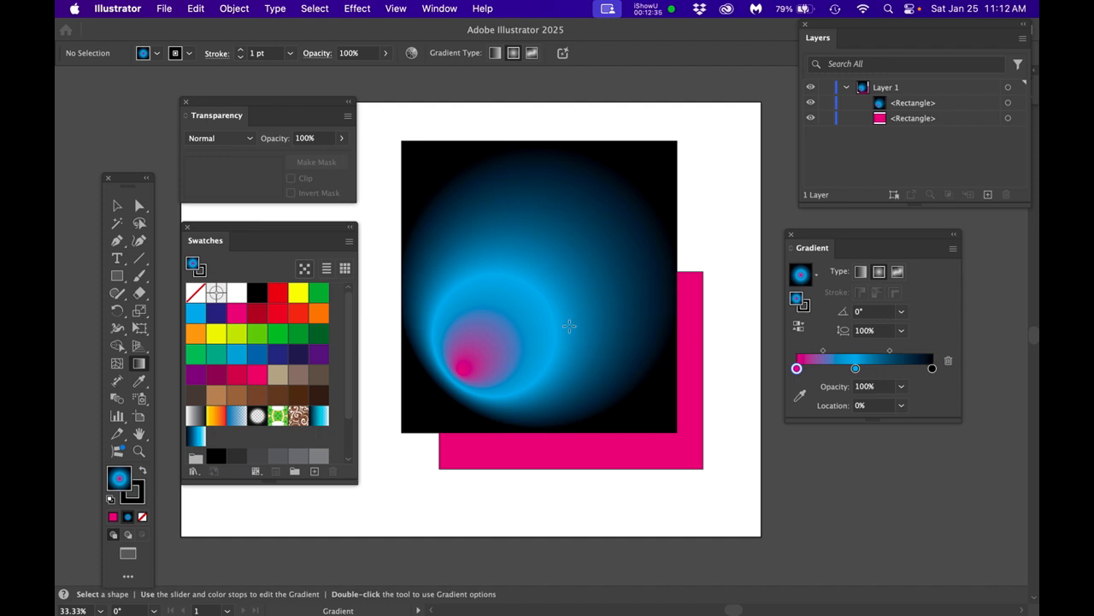
{"action": "left_click", "coordinate": [581, 312]}
{"action": "key", "text": "Delete"}
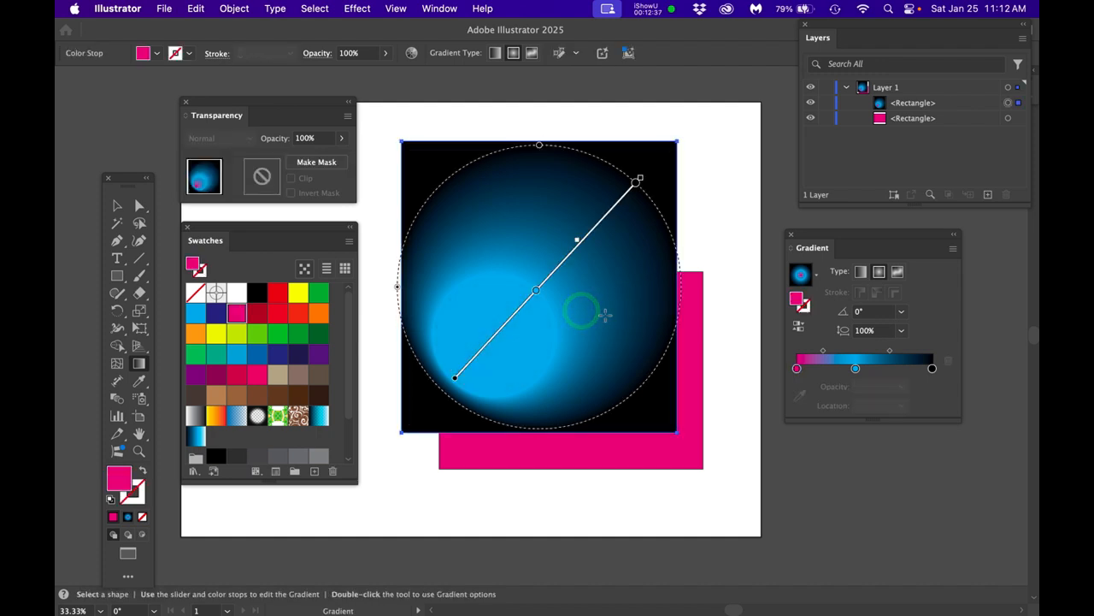
Delete the gradient-filled rectangle and save the blue-to-black radial gradient as a new swatch
{"action": "key", "text": "l"}
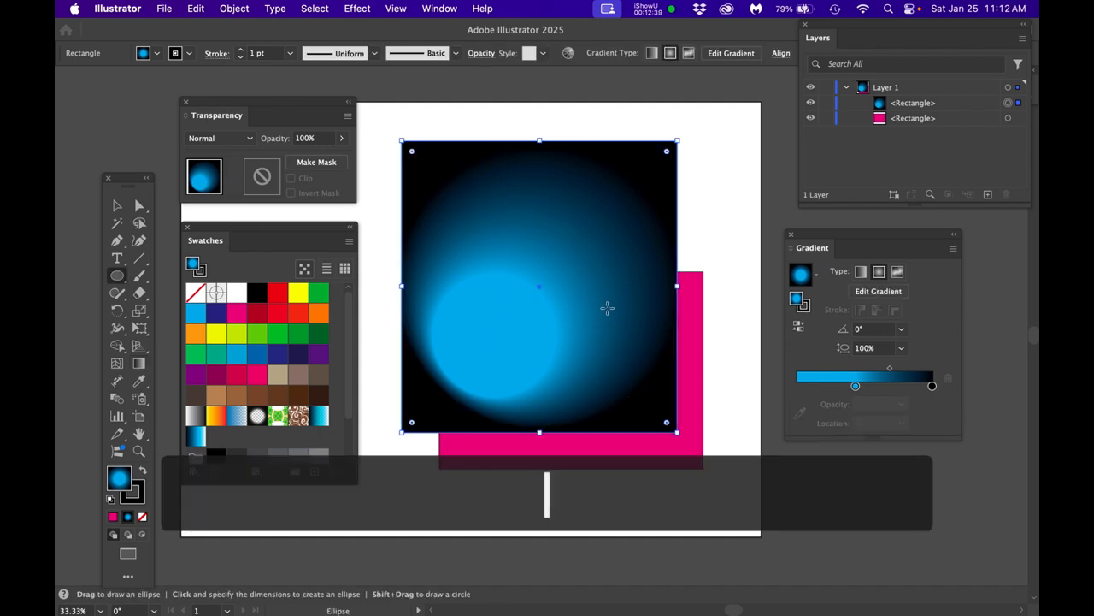
{"action": "key", "text": "Delete"}
{"action": "left_click_drag", "start_coordinate": [800, 274], "coordinate": [229, 437]}
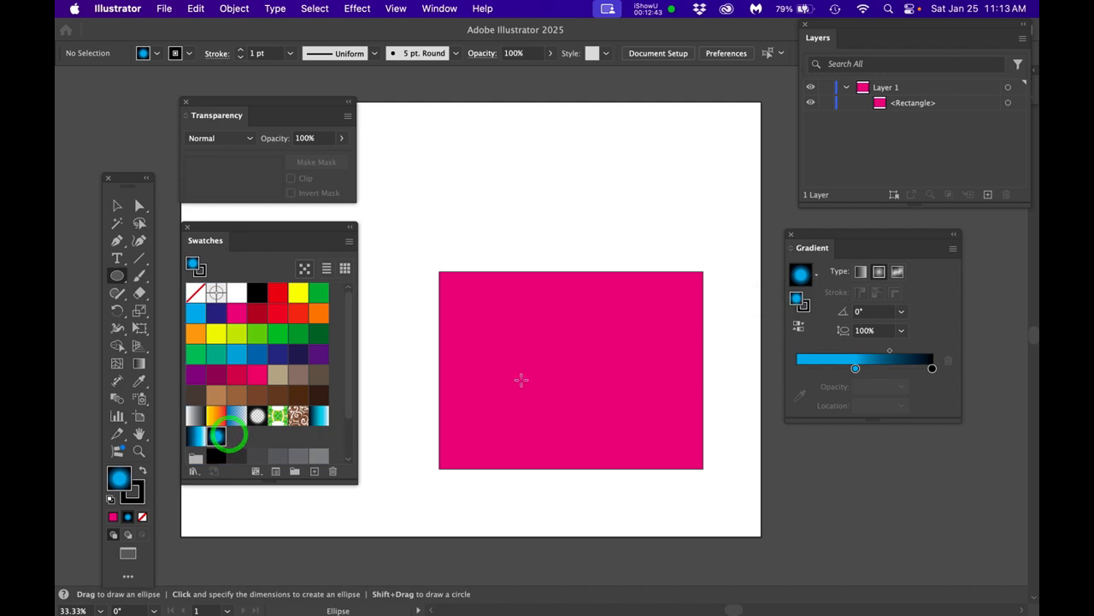
Draw a large circle from its center with the blue-to-black radial gradient fill, overlapping the top of the magenta rectangle
{"action": "left_click", "coordinate": [531, 294]}
{"action": "left_click_drag", "start_coordinate": [531, 294], "coordinate": [587, 436]}
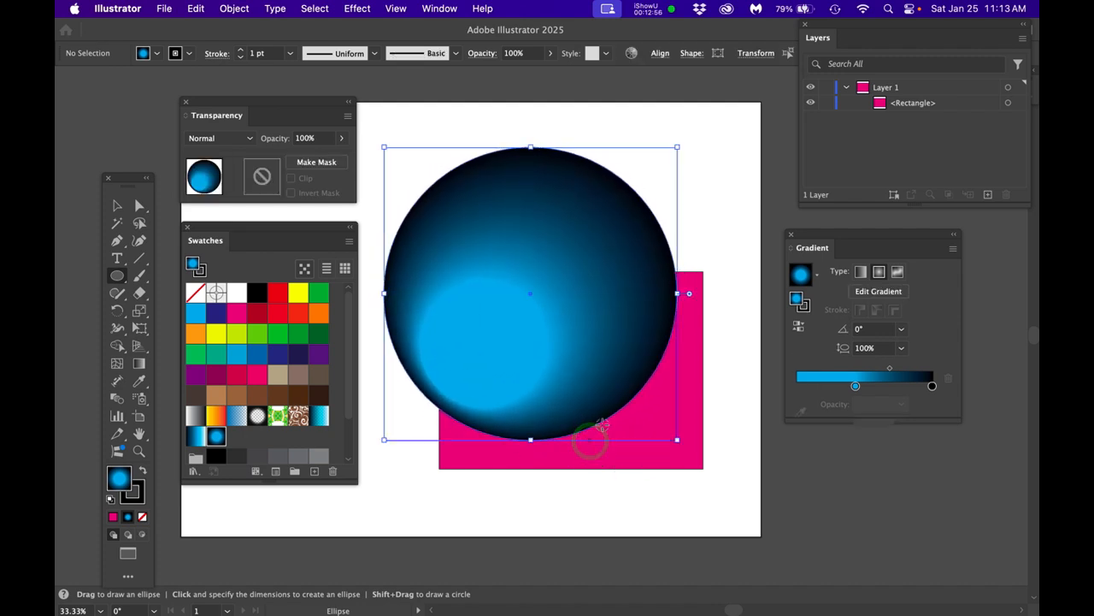
{"action": "left_click", "coordinate": [611, 308]}
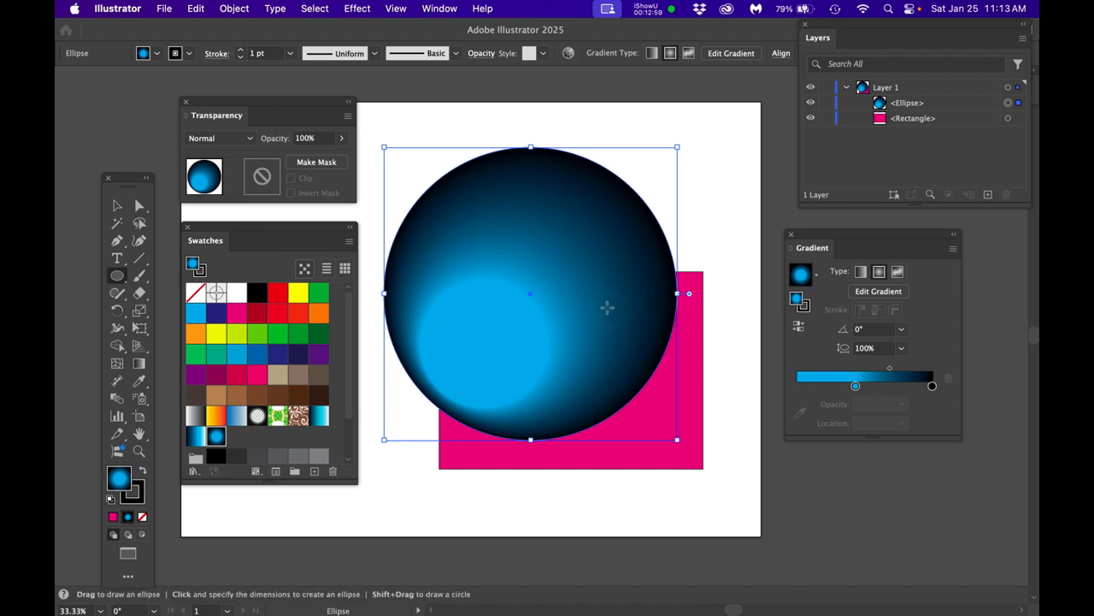
Shift the circle's blue color stop to about 16.1% and recolor it with the magenta swatch
{"action": "key", "text": "g"}
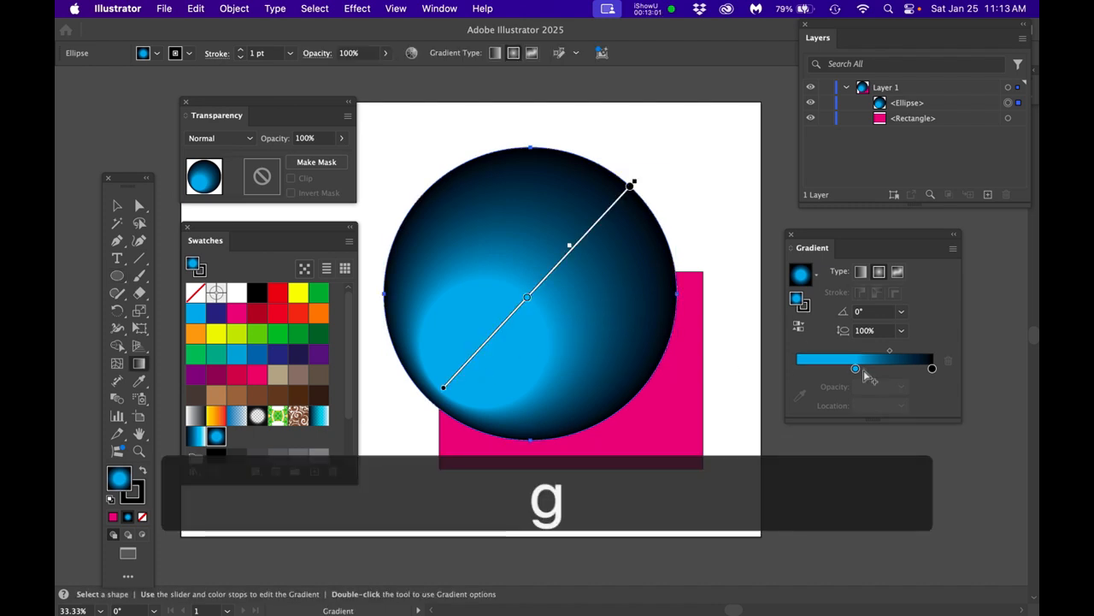
{"action": "left_click_drag", "start_coordinate": [856, 370], "coordinate": [818, 374]}
{"action": "left_click_drag", "start_coordinate": [234, 313], "coordinate": [819, 370]}
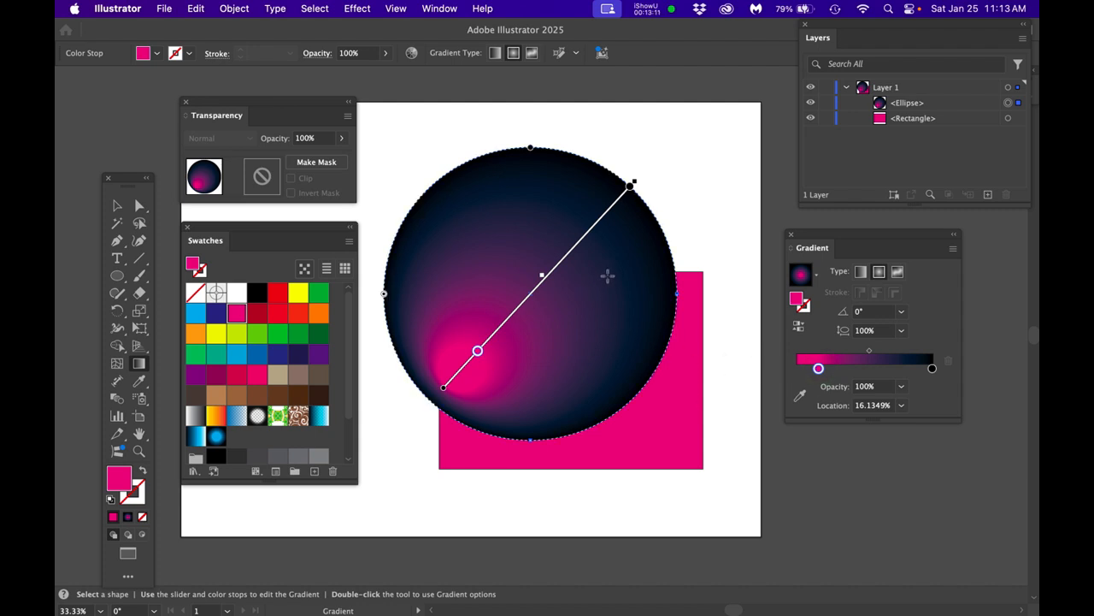
Open the black end stop's color settings and examine the available color modes without changing the mode
{"action": "left_click", "coordinate": [933, 370]}
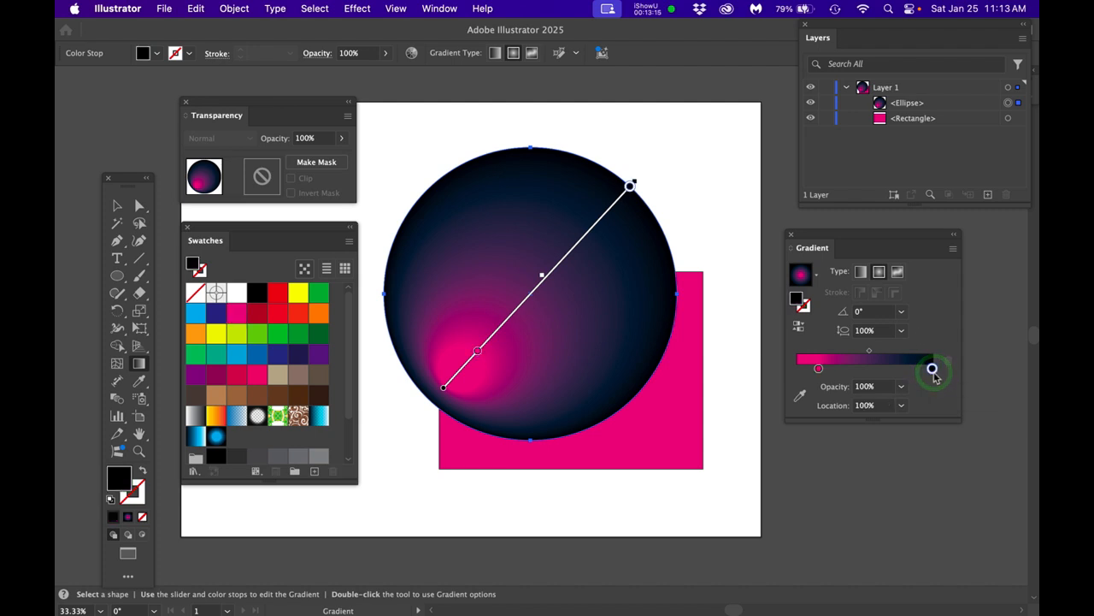
{"action": "double_click", "coordinate": [933, 370]}
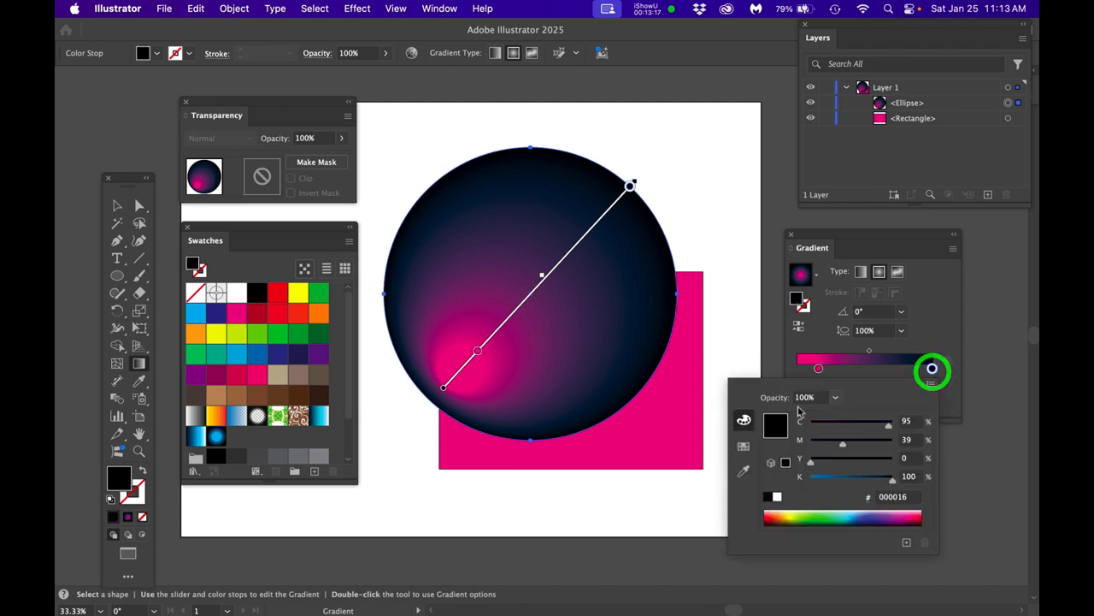
{"action": "left_click", "coordinate": [931, 386]}
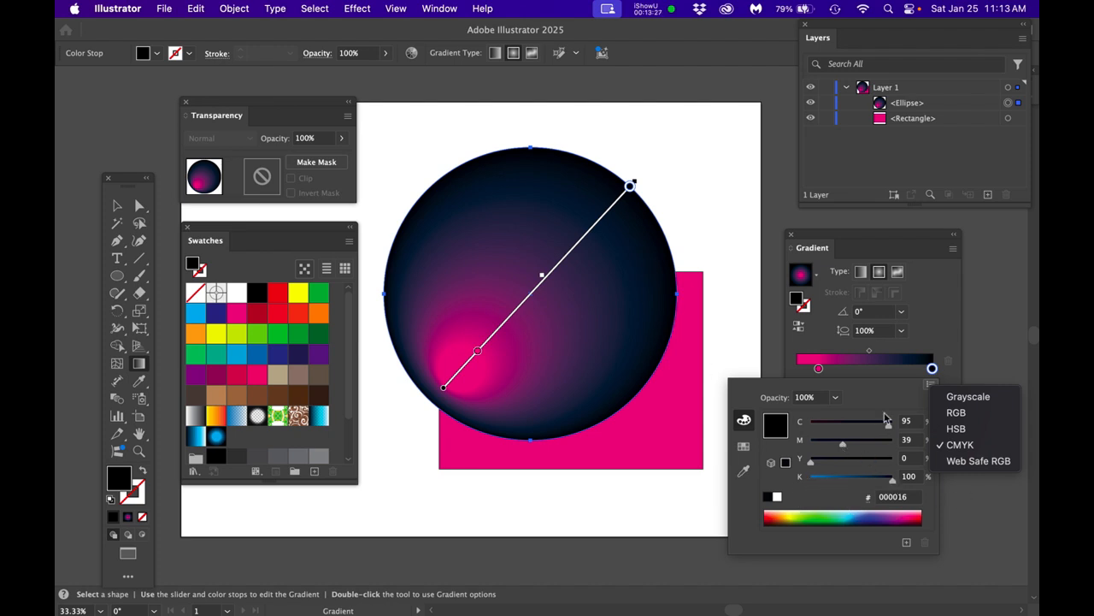
{"action": "left_click", "coordinate": [944, 327]}
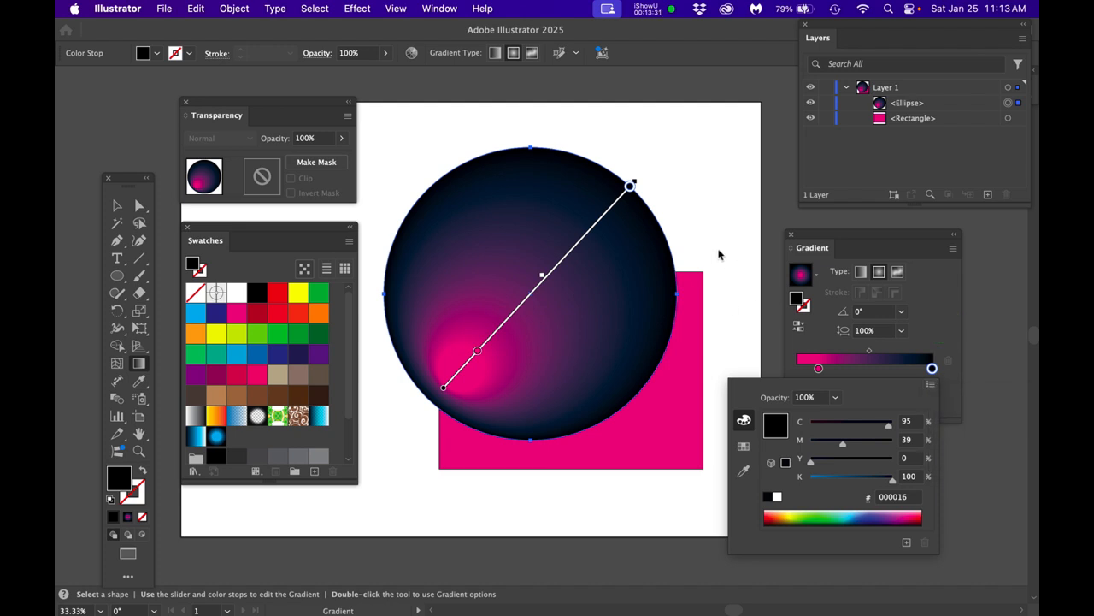
Close the color settings and delete the radial gradient circle
{"action": "key", "text": "v"}
{"action": "left_click", "coordinate": [684, 226]}
{"action": "key", "text": "g"}
{"action": "left_click", "coordinate": [605, 274]}
{"action": "key", "text": "Delete"}
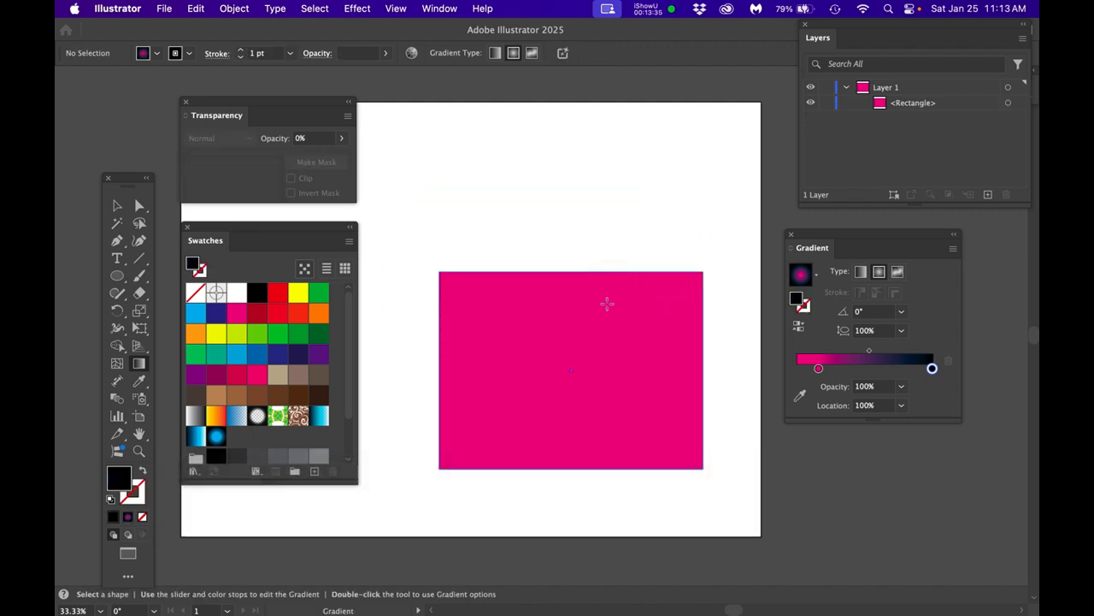
Draw a large circle from its center over the magenta rectangle and fill it with the yellow-orange-red gradient swatch
{"action": "left_click_drag", "start_coordinate": [537, 321], "coordinate": [640, 393]}
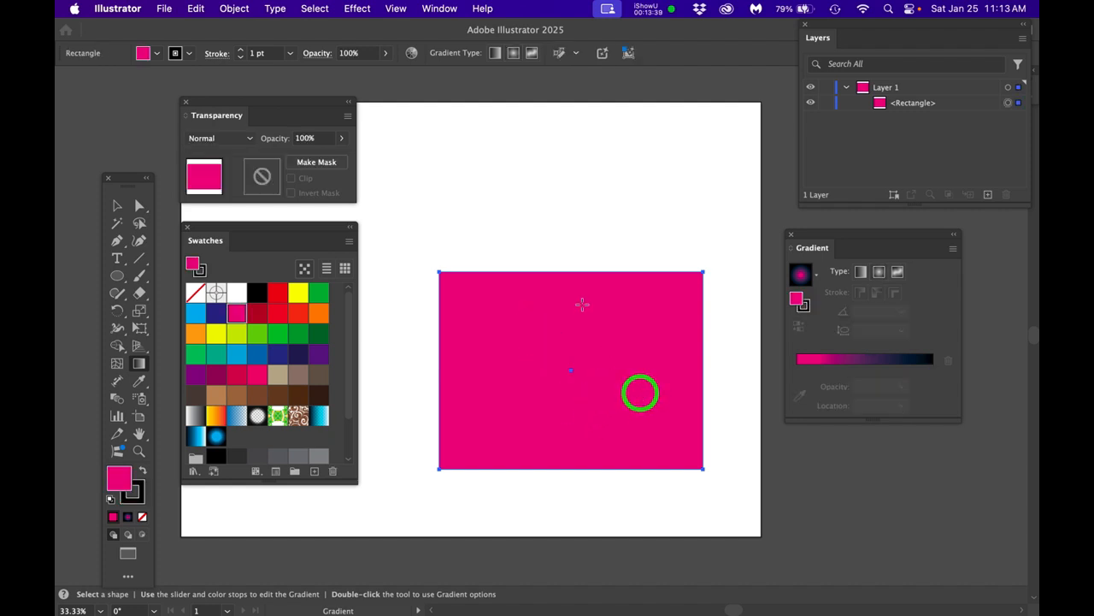
{"action": "key", "text": "l"}
{"action": "left_click_drag", "start_coordinate": [551, 294], "coordinate": [653, 448]}
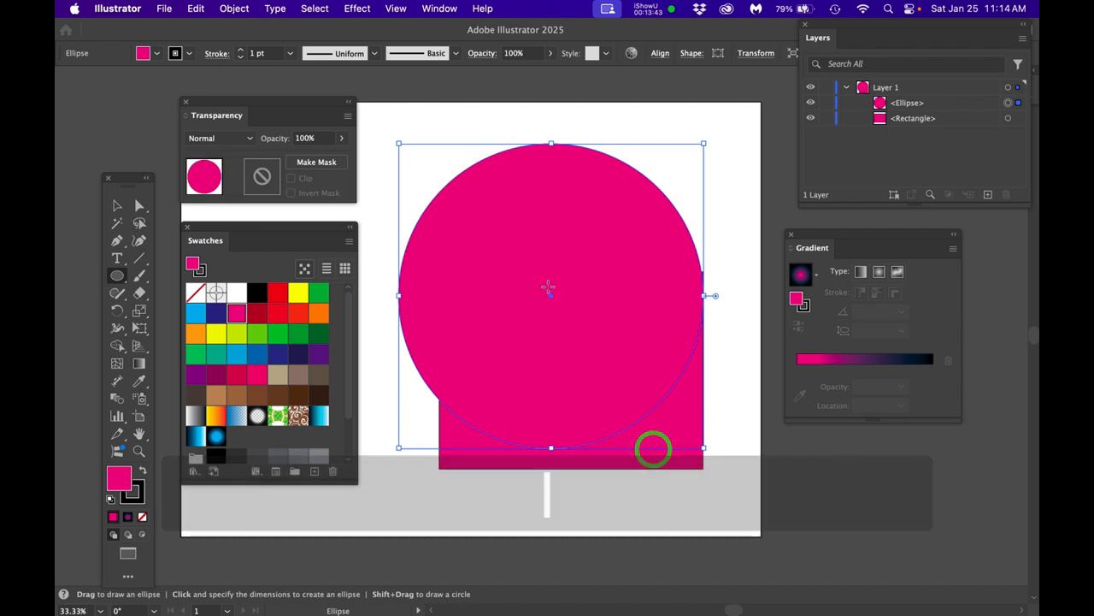
{"action": "left_click", "coordinate": [215, 415]}
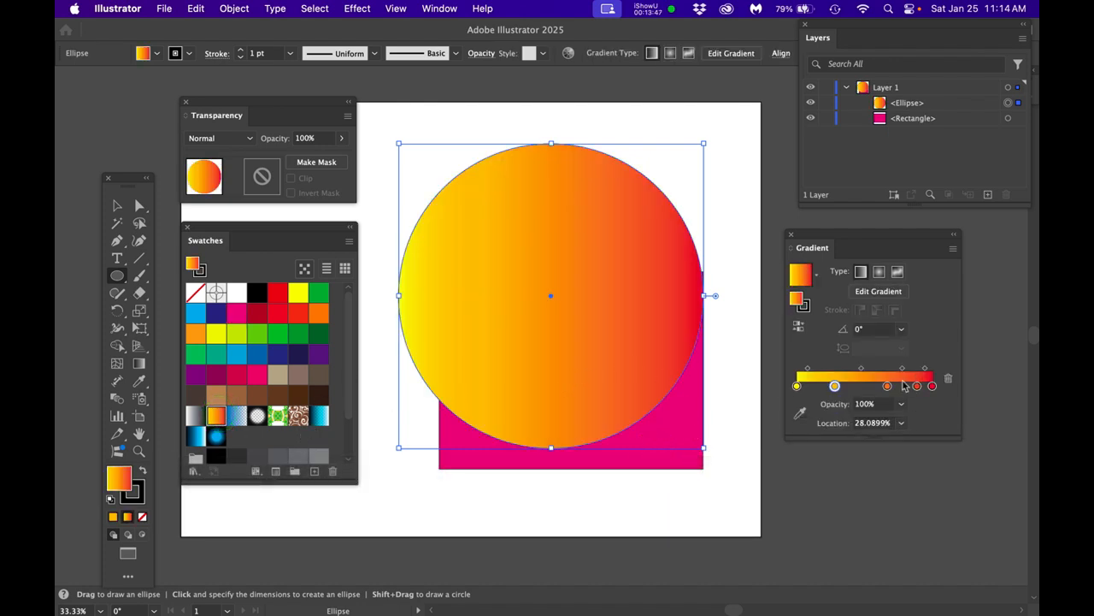
Change the circle's fill to a freeform gradient and reposition its white color point in the circle's upper-left area
{"action": "left_click", "coordinate": [897, 271]}
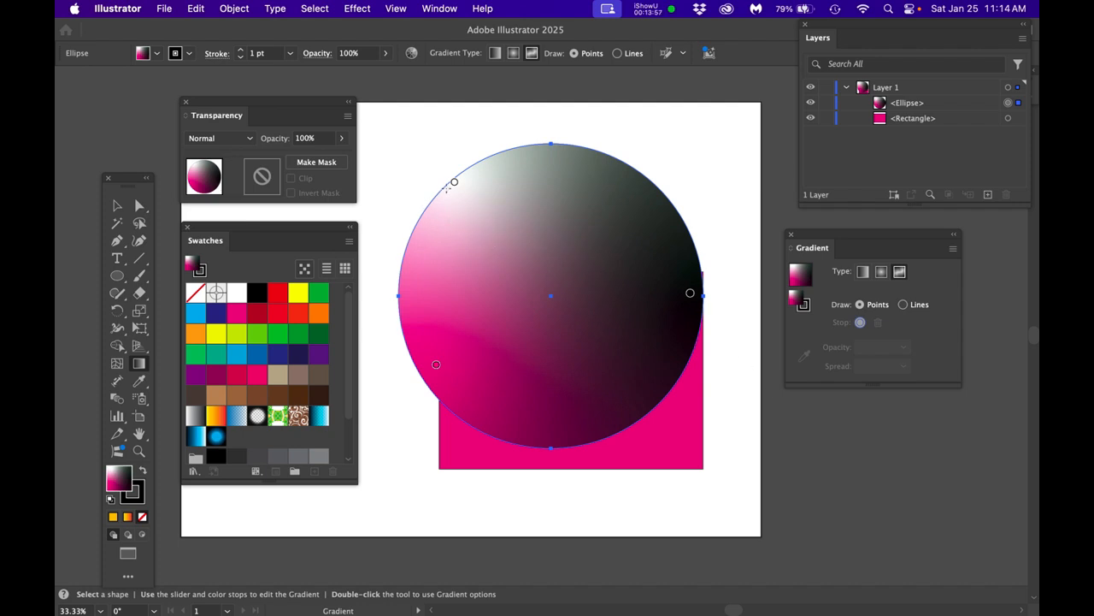
{"action": "left_click_drag", "start_coordinate": [454, 183], "coordinate": [540, 193]}
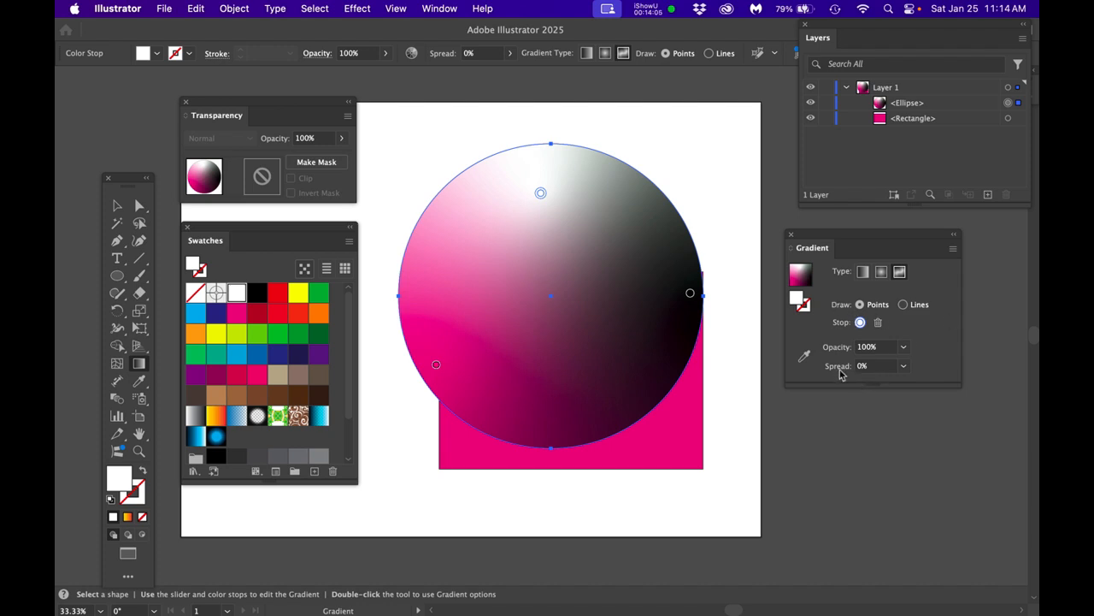
{"action": "left_click_drag", "start_coordinate": [541, 195], "coordinate": [491, 203]}
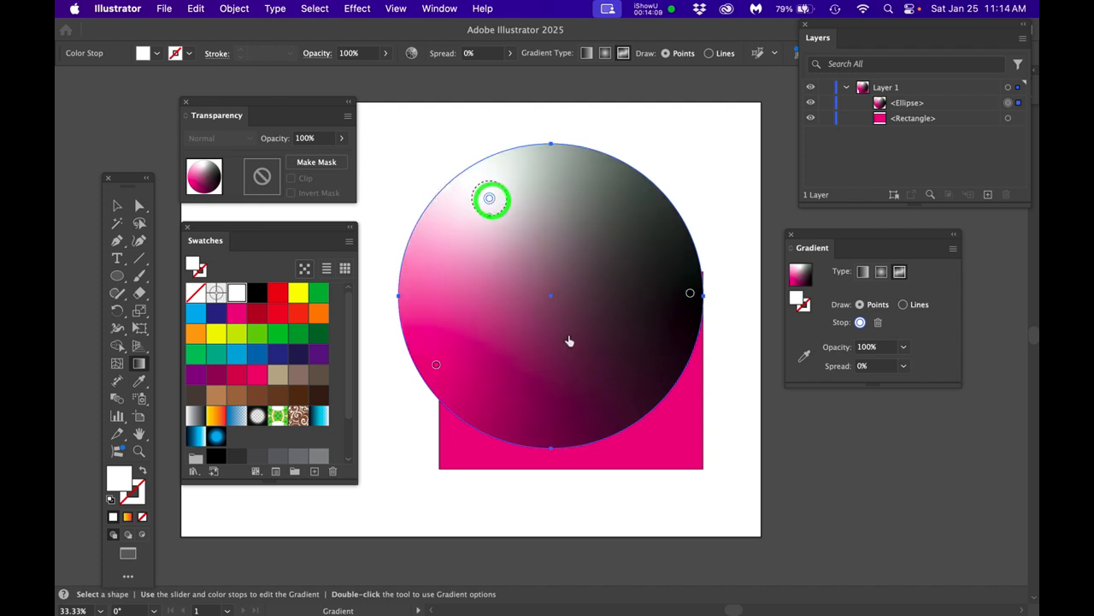
Add a cyan swatch color point near the circle's bottom and move the magenta point up and inward from the lower-left edge
{"action": "left_click", "coordinate": [578, 398]}
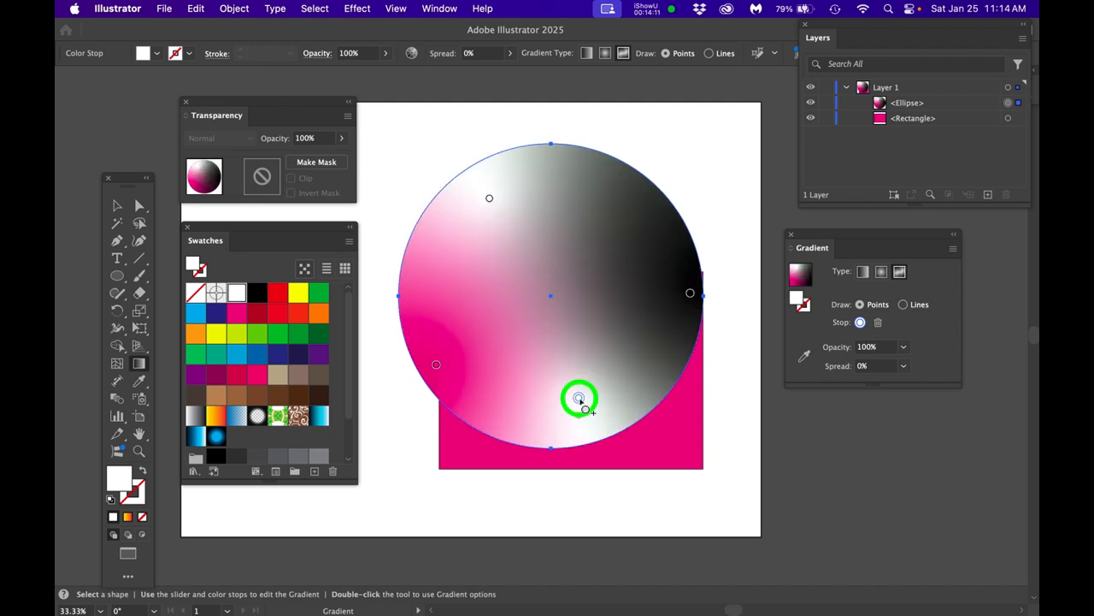
{"action": "left_click_drag", "start_coordinate": [196, 313], "coordinate": [579, 399]}
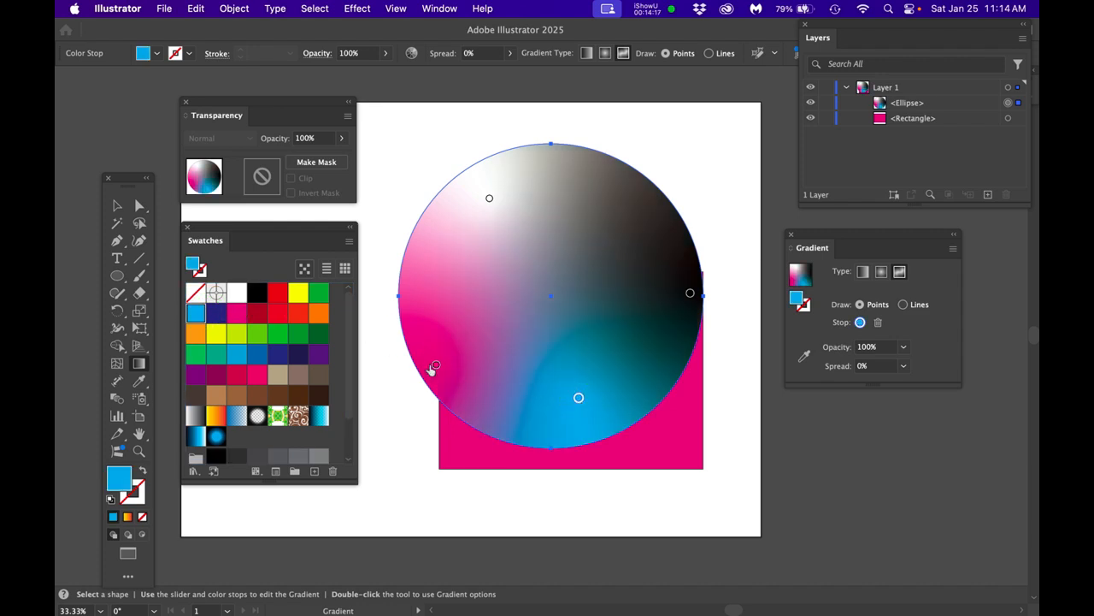
{"action": "left_click_drag", "start_coordinate": [436, 367], "coordinate": [468, 312]}
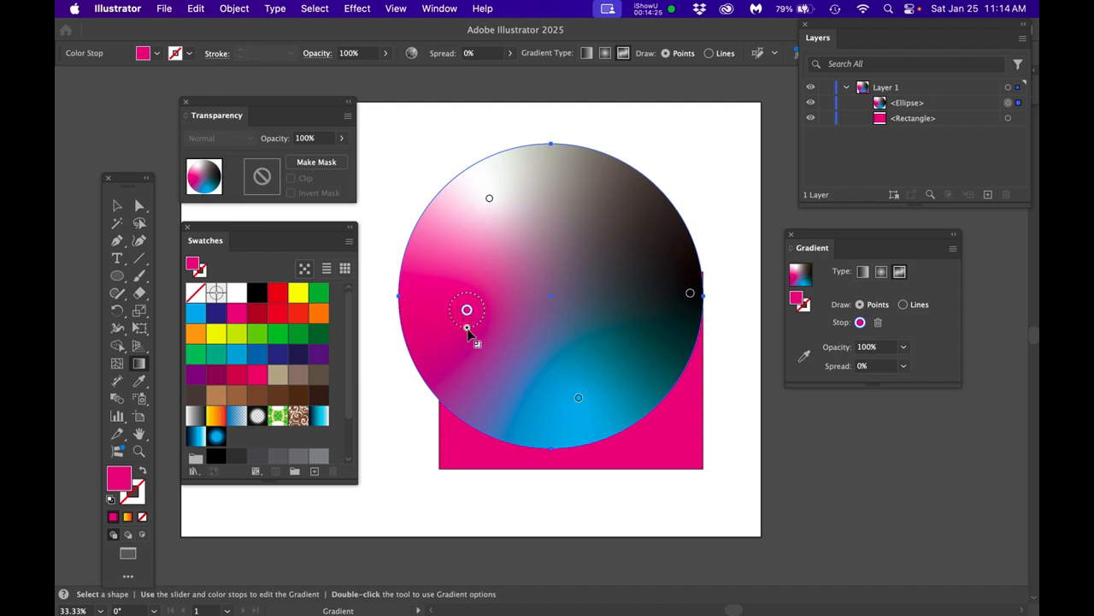
Set the magenta color point's opacity to 0%
{"action": "left_click", "coordinate": [467, 312]}
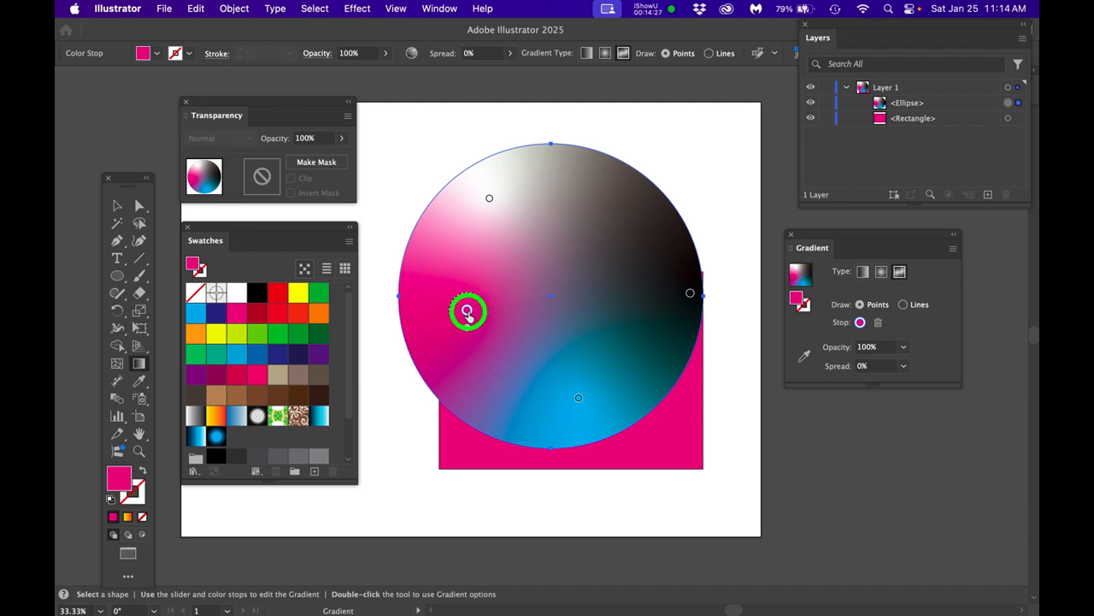
{"action": "left_click", "coordinate": [879, 348]}
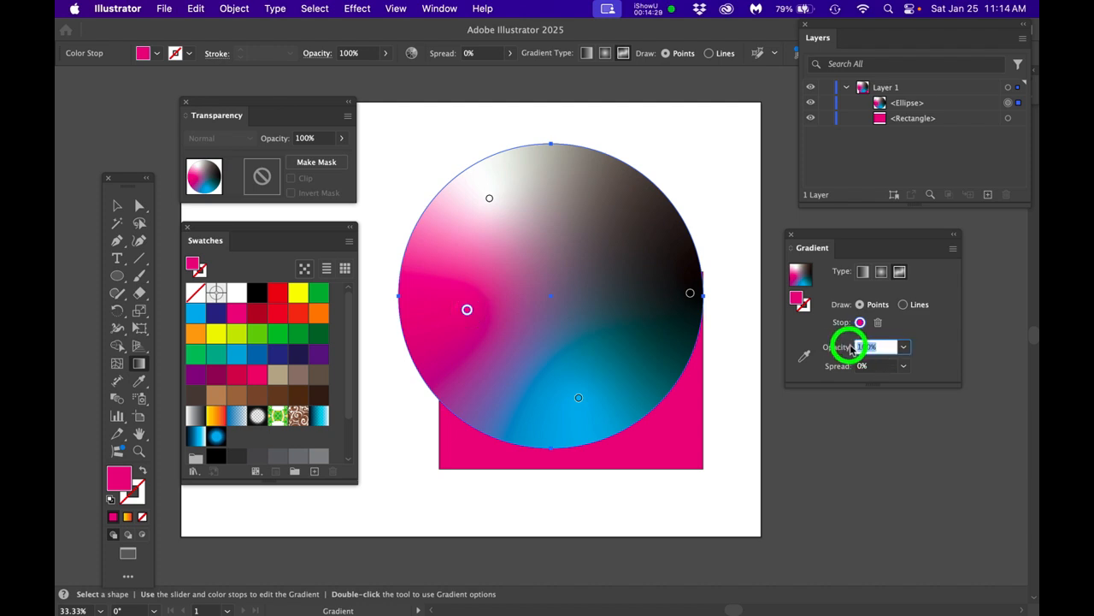
{"action": "type", "text": "0"}
{"action": "key", "text": "Return"}
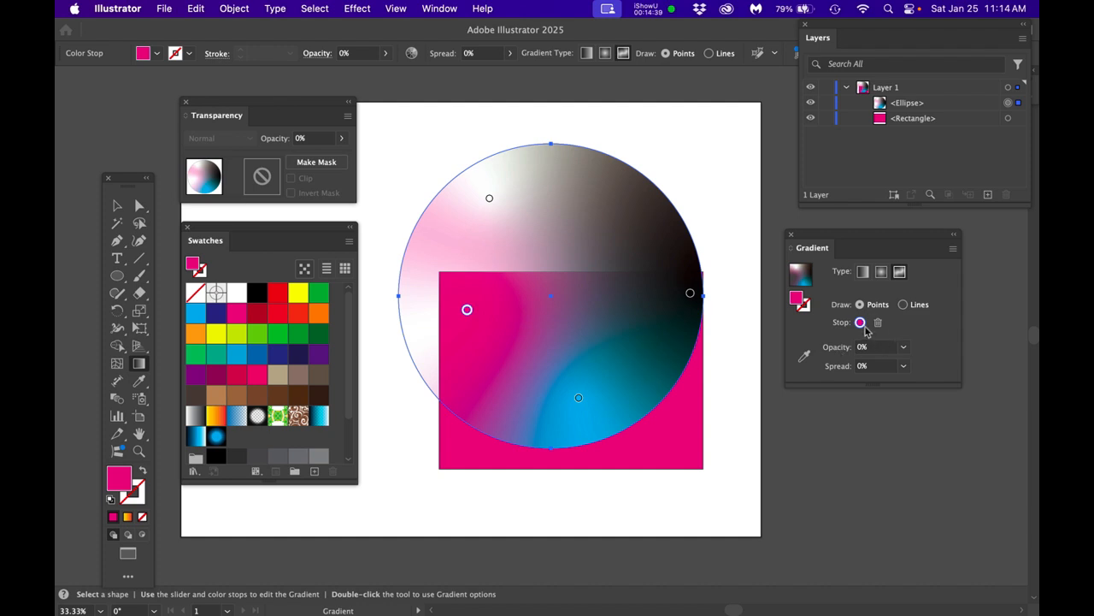
Enlarge the magenta rectangle so it extends beyond the circle on all sides and fill it with black
{"action": "left_click", "coordinate": [673, 424]}
{"action": "key", "text": "v"}
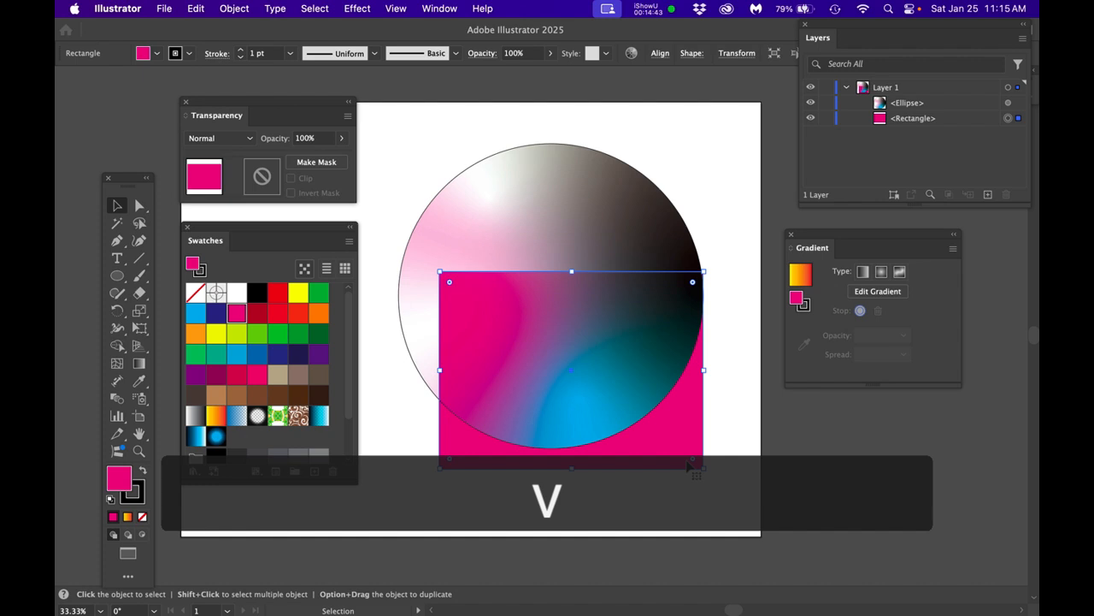
{"action": "left_click_drag", "start_coordinate": [664, 456], "coordinate": [743, 520]}
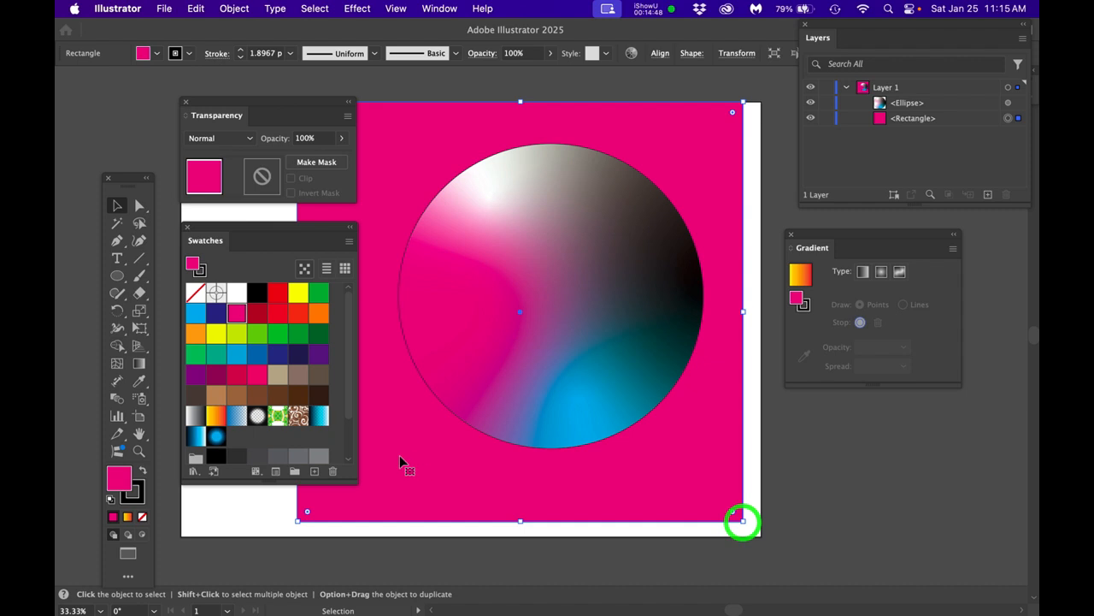
{"action": "left_click", "coordinate": [257, 293]}
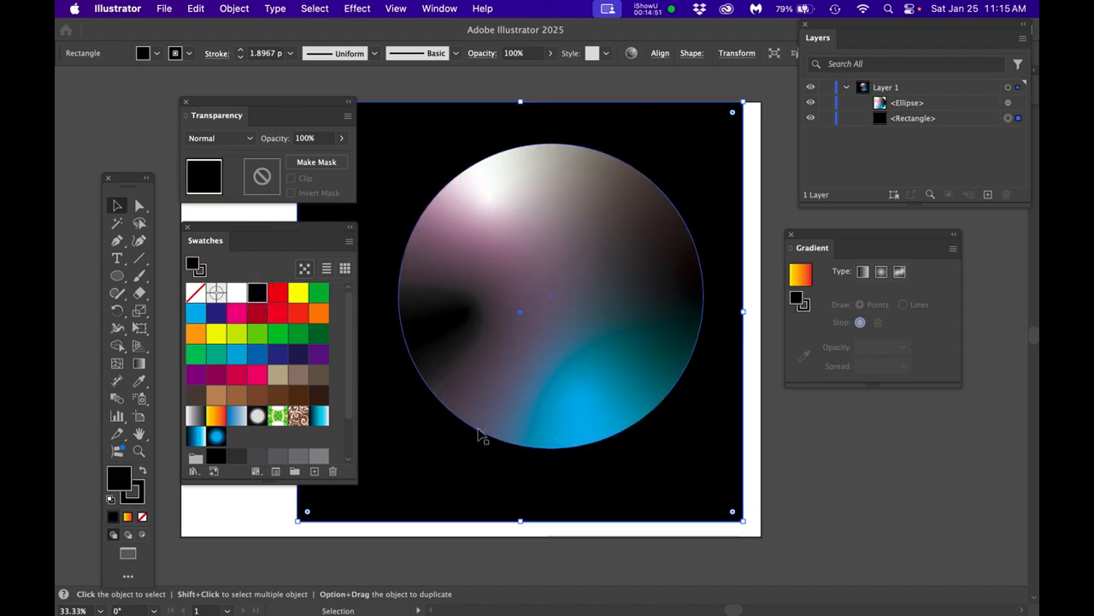
Set the opacity of the circle's magenta color point to 100% and move the black point inward from the right edge
{"action": "key", "text": "a"}
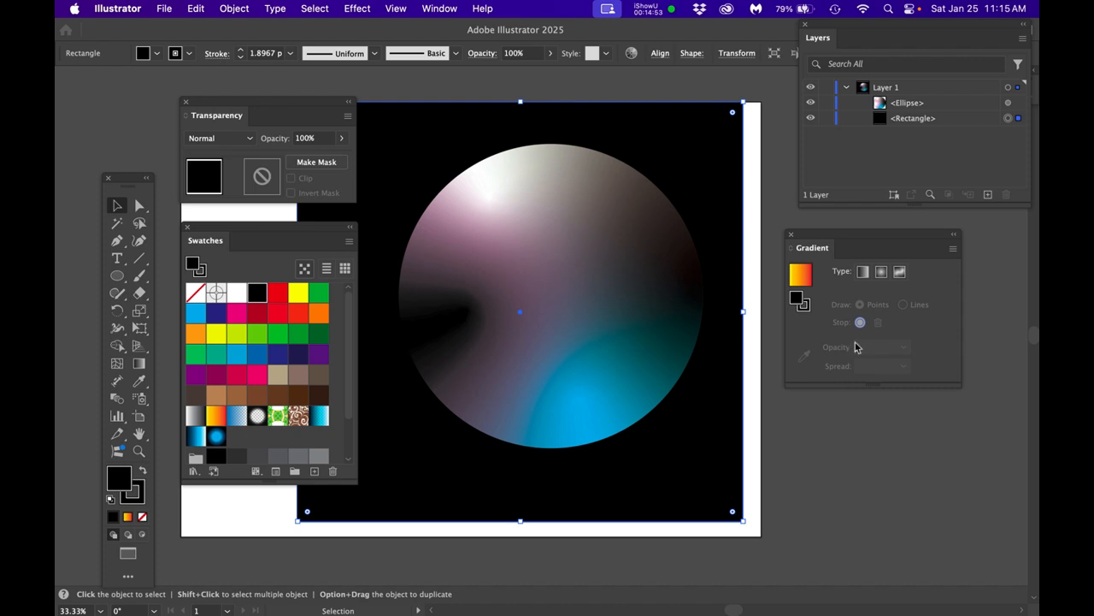
{"action": "left_click", "coordinate": [583, 317]}
{"action": "key", "text": "v"}
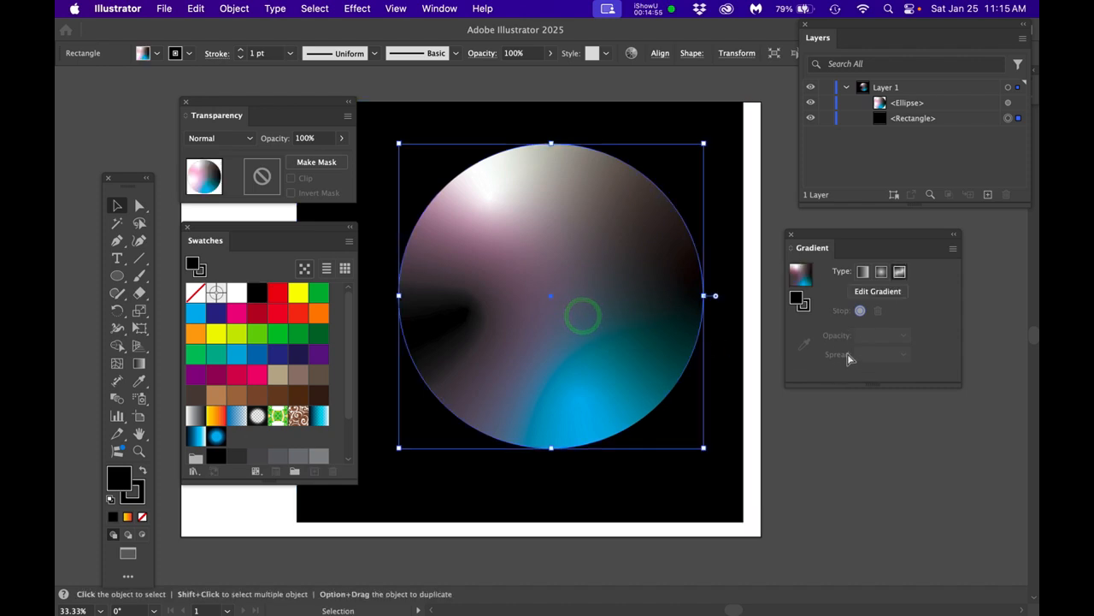
{"action": "left_click", "coordinate": [513, 335]}
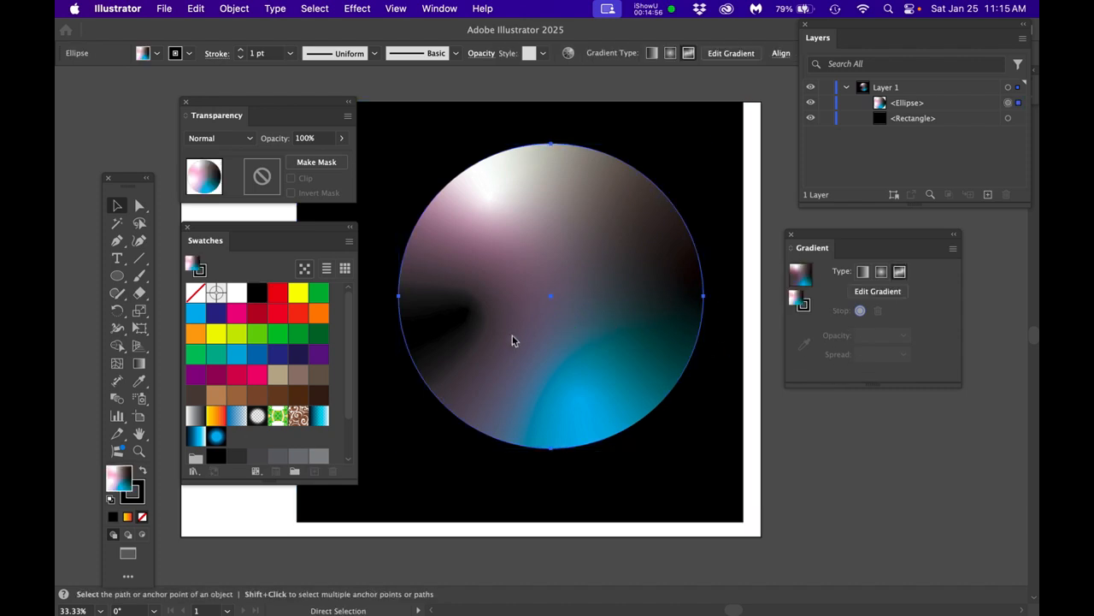
{"action": "key", "text": "g"}
{"action": "left_click", "coordinate": [467, 313]}
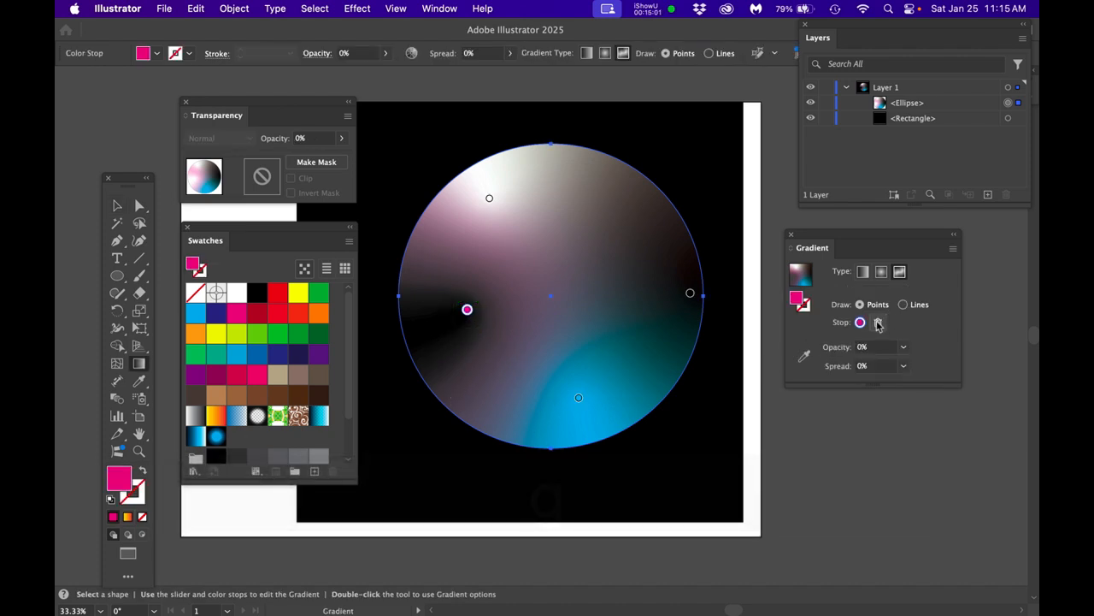
{"action": "left_click", "coordinate": [858, 347]}
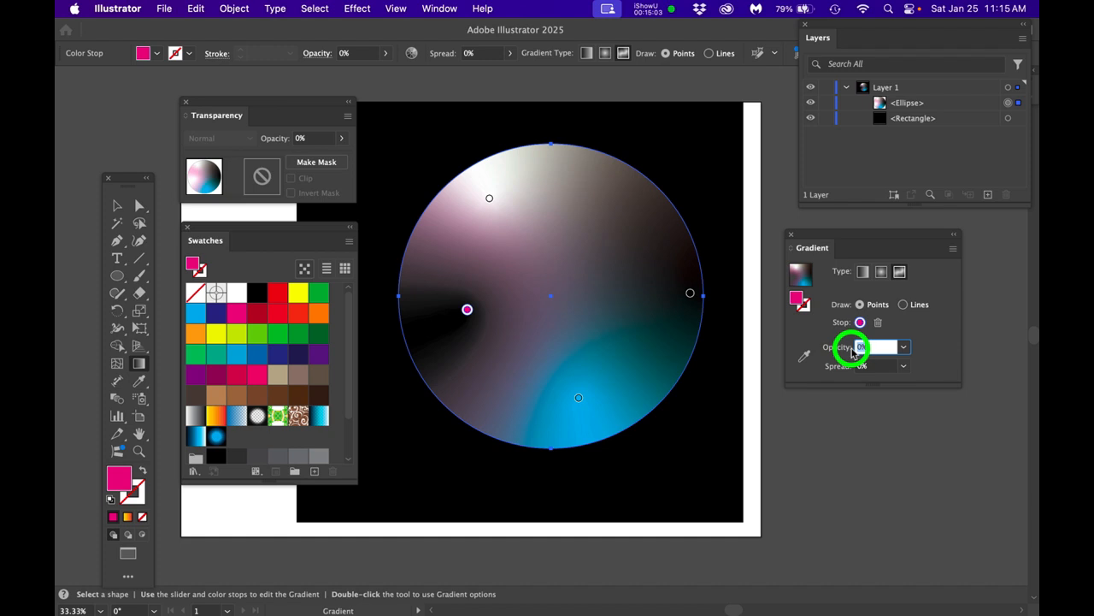
{"action": "type", "text": "100"}
{"action": "key", "text": "Return"}
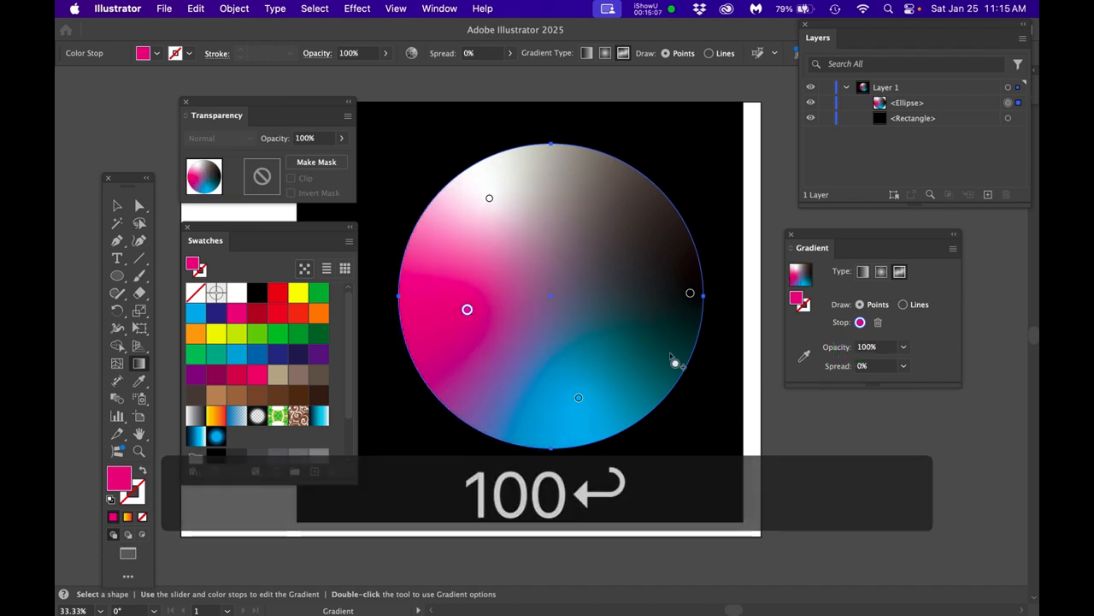
{"action": "left_click_drag", "start_coordinate": [690, 295], "coordinate": [620, 314]}
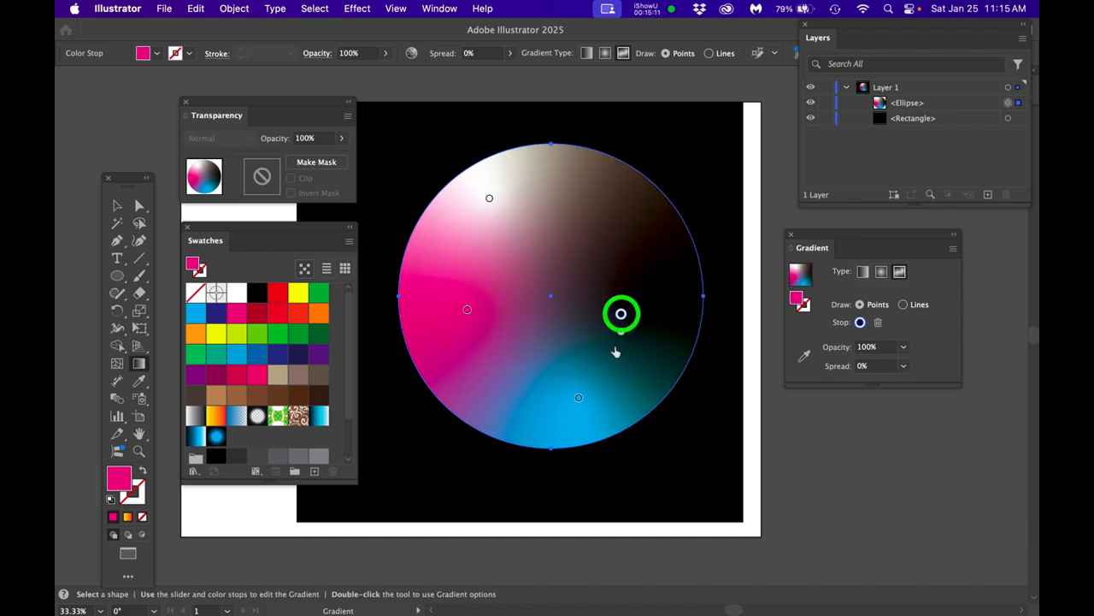
Move the cyan color point to the circle's lower-left edge, trying a 50% spread on it before setting the spread to 0%
{"action": "left_click_drag", "start_coordinate": [579, 398], "coordinate": [424, 376]}
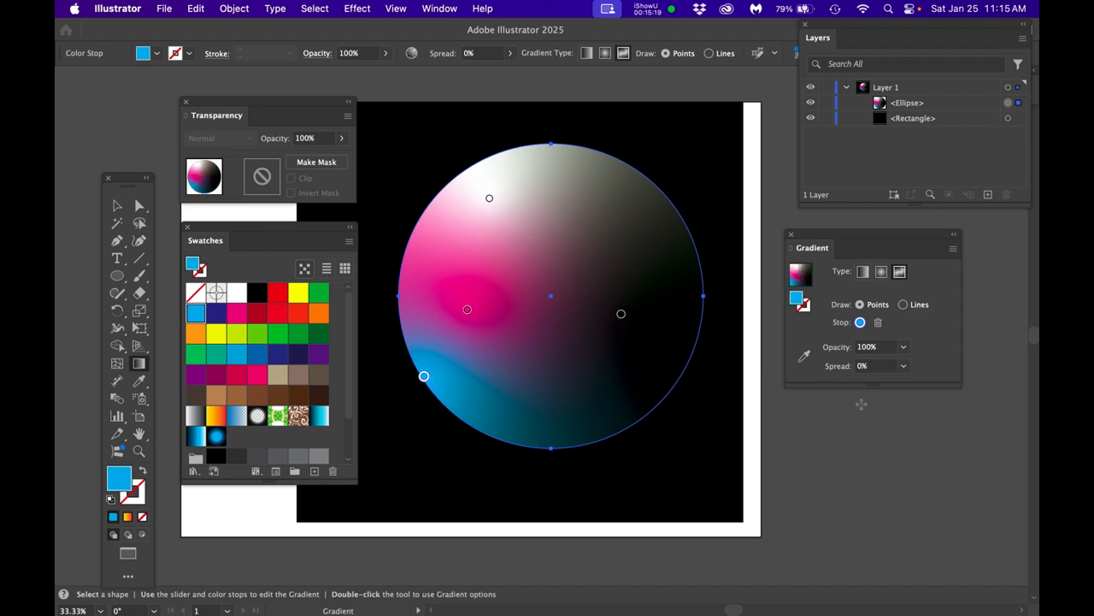
{"action": "left_click", "coordinate": [904, 367]}
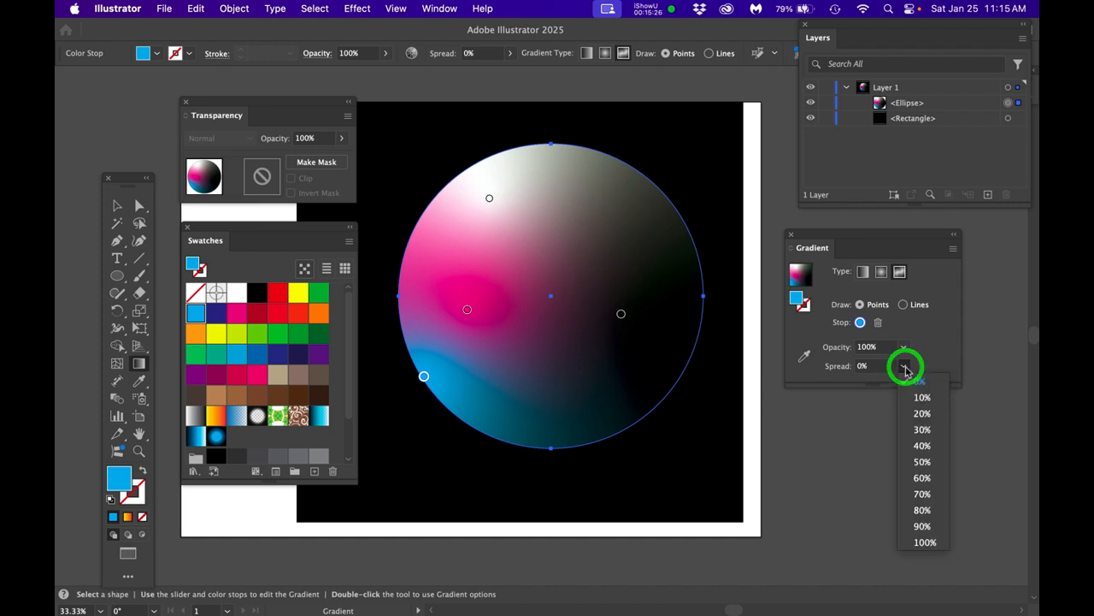
{"action": "left_click", "coordinate": [923, 461]}
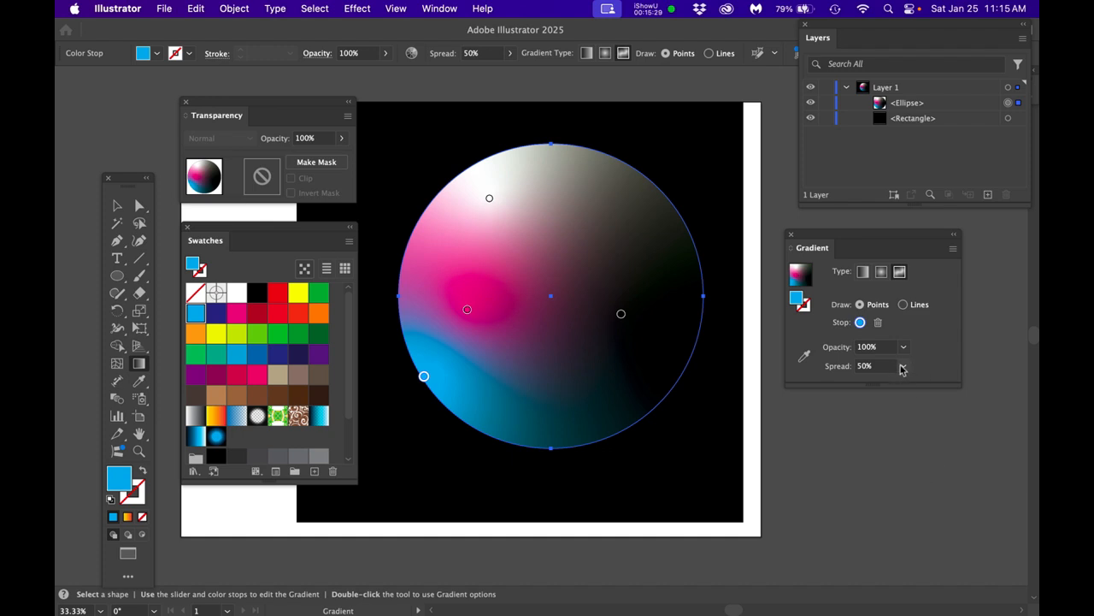
{"action": "left_click", "coordinate": [902, 368]}
{"action": "left_click", "coordinate": [923, 382]}
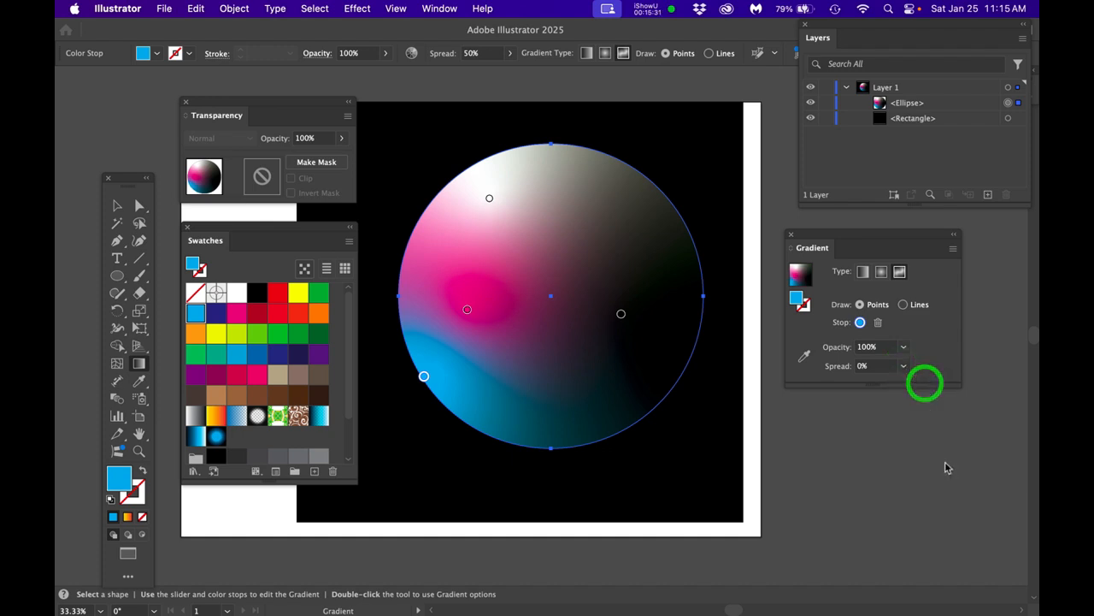
{"action": "left_click", "coordinate": [660, 464]}
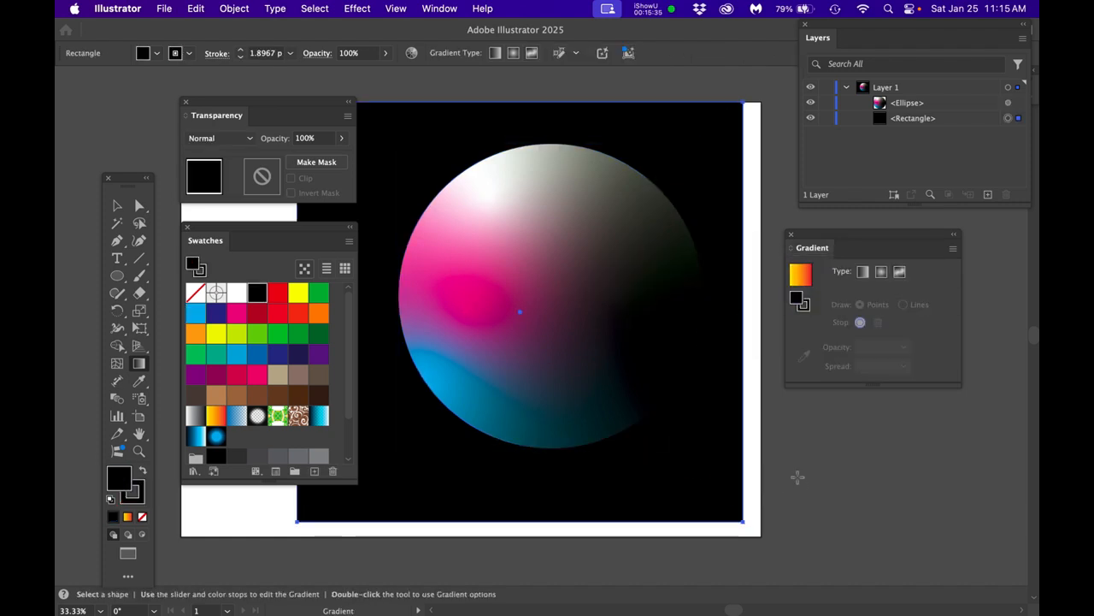
Move the circle's white color point across to the upper center, then clear the selection
{"action": "key", "text": "v"}
{"action": "left_click", "coordinate": [626, 363]}
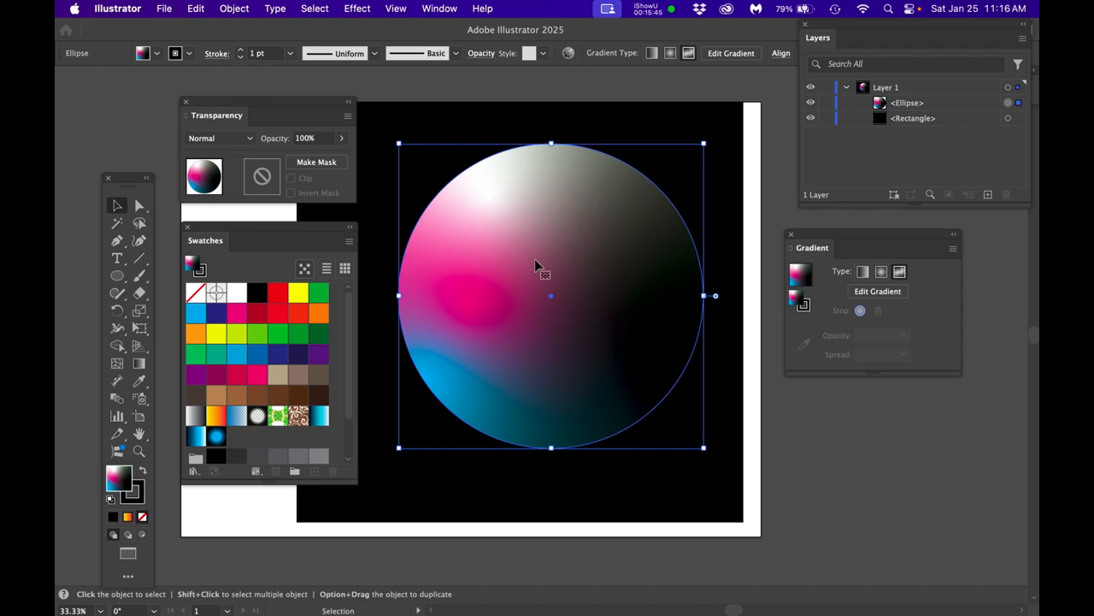
{"action": "key", "text": "g"}
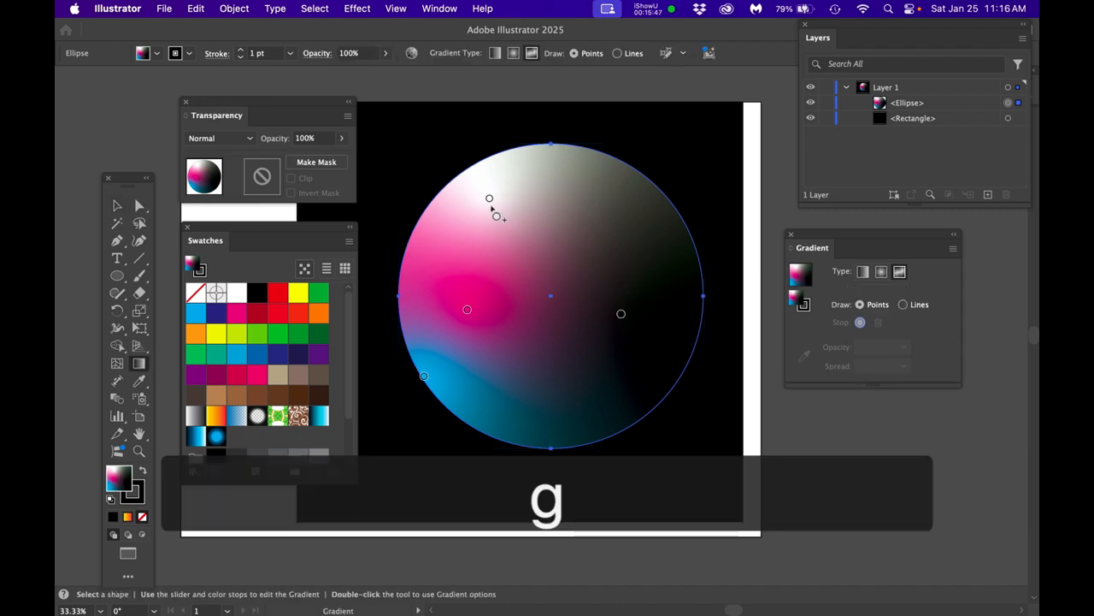
{"action": "left_click_drag", "start_coordinate": [489, 198], "coordinate": [561, 195]}
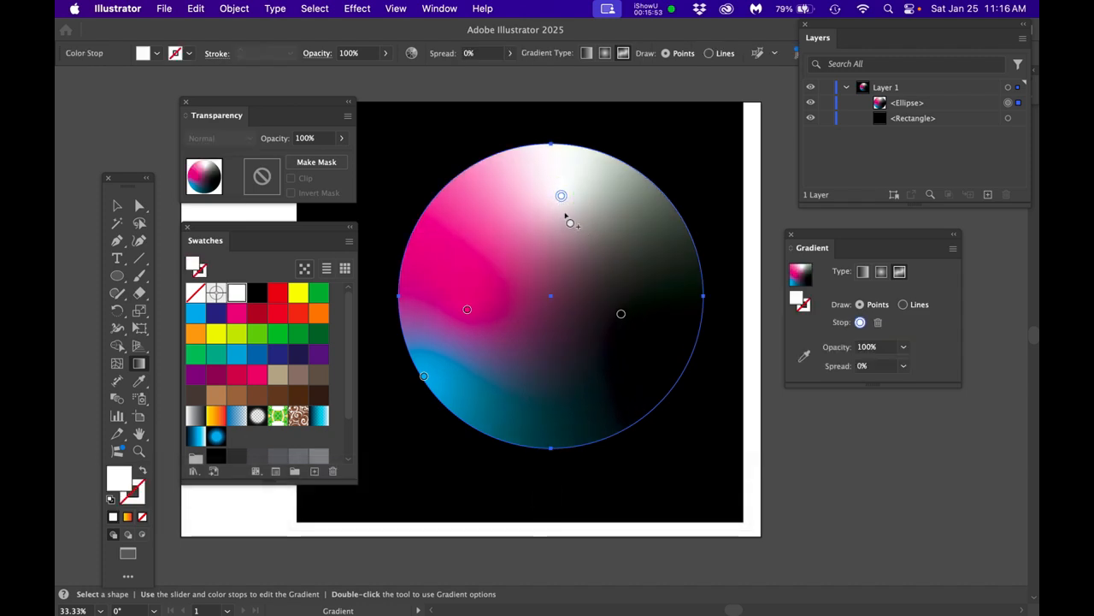
{"action": "left_click_drag", "start_coordinate": [560, 214], "coordinate": [553, 193]}
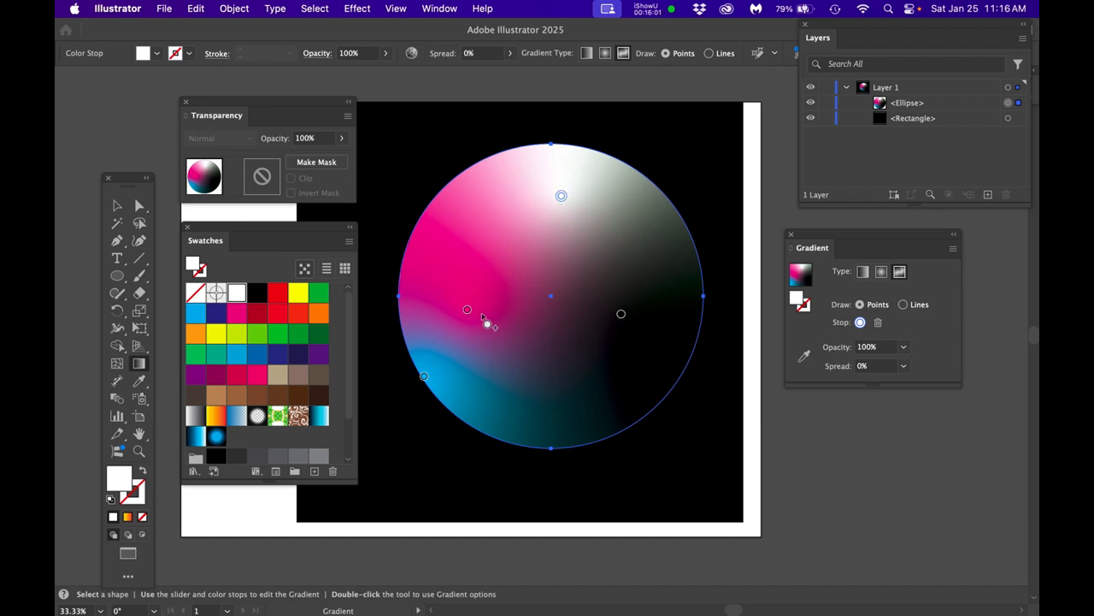
{"action": "left_click", "coordinate": [761, 505]}
{"action": "key", "text": "v"}
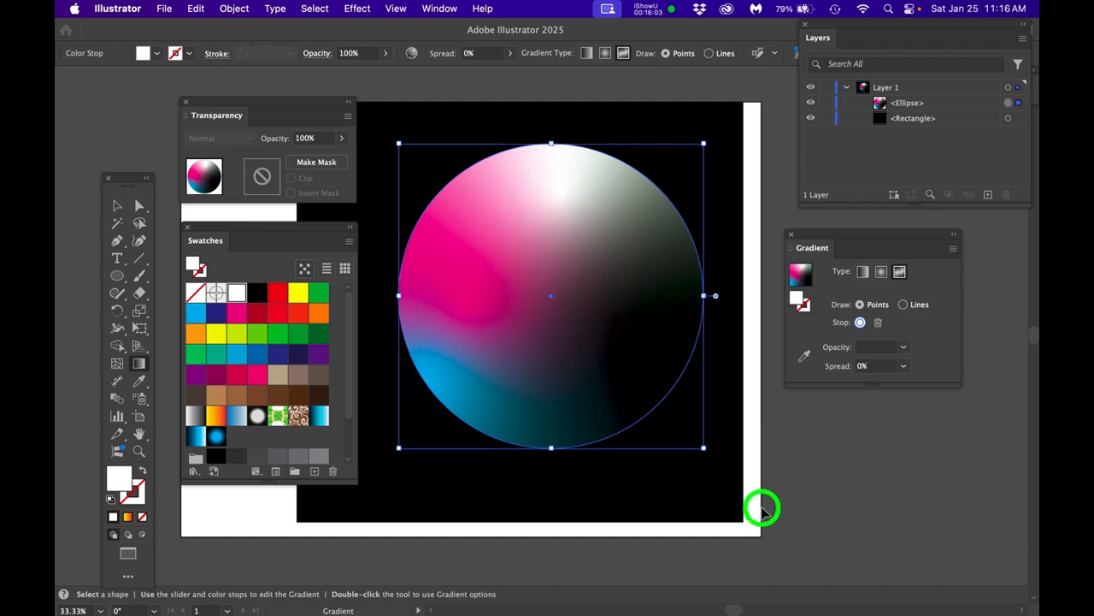
{"action": "left_click", "coordinate": [804, 486]}
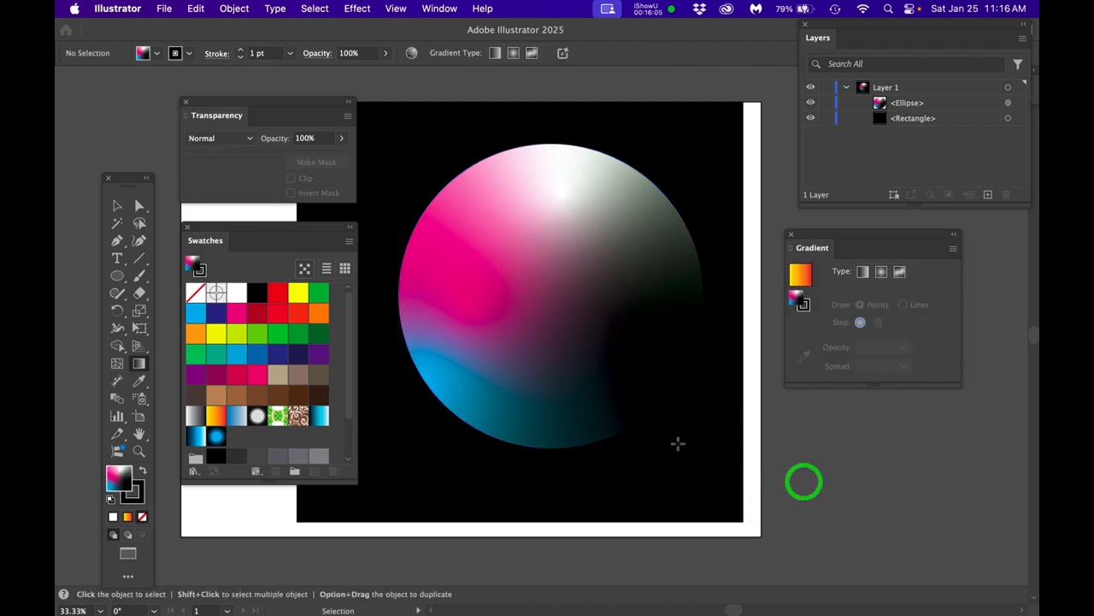
Try to save the circle's freeform gradient as a swatch and enlarge the swatches display
{"action": "key", "text": "g"}
{"action": "scroll", "coordinate": [664, 439], "scroll_direction": "down", "scroll_amount": 2}
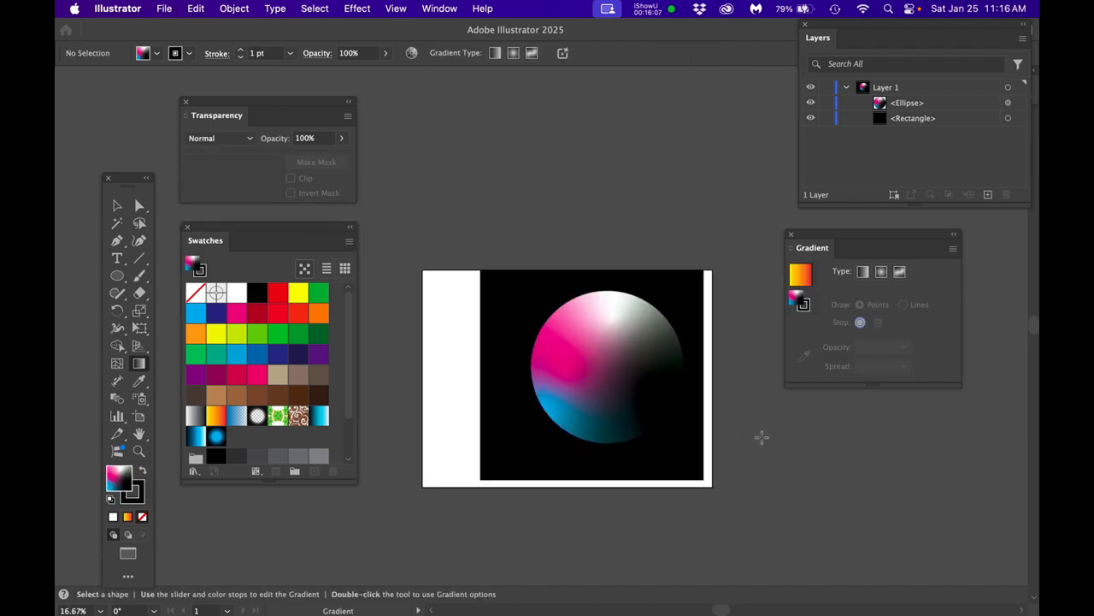
{"action": "left_click", "coordinate": [590, 382]}
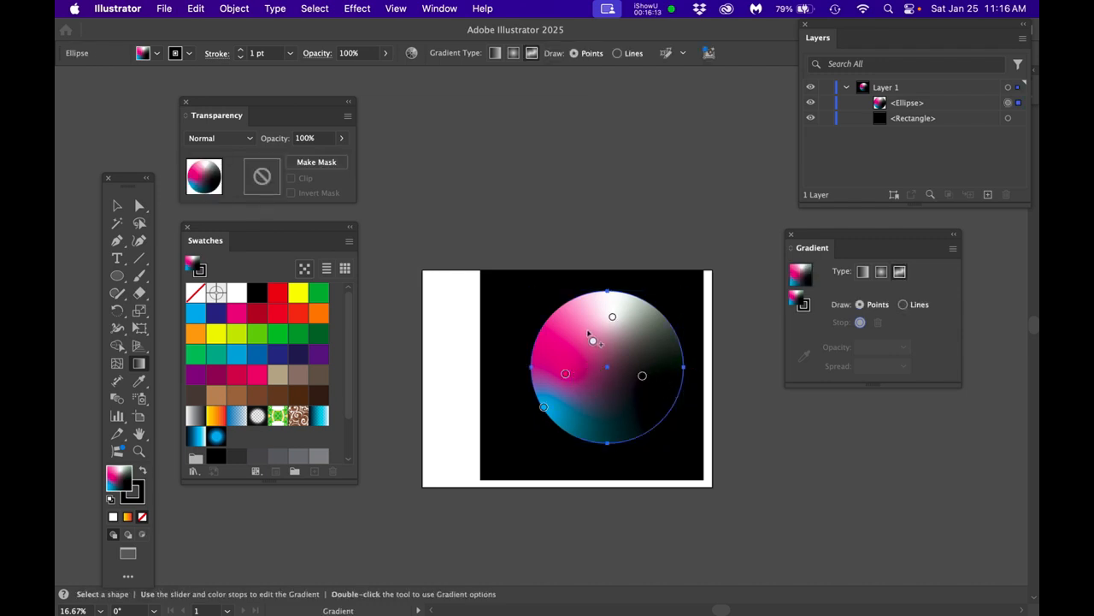
{"action": "left_click_drag", "start_coordinate": [802, 271], "coordinate": [245, 436]}
{"action": "left_click_drag", "start_coordinate": [801, 272], "coordinate": [244, 437]}
{"action": "left_click_drag", "start_coordinate": [354, 485], "coordinate": [390, 523]}
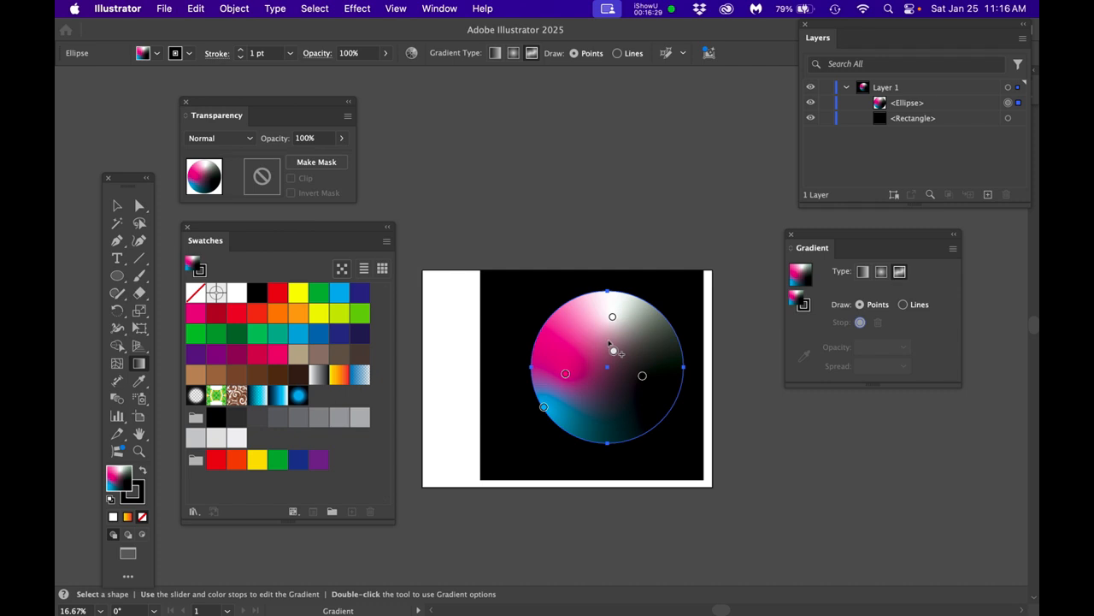
Reshape the circle with the Pen tool by adding a lower-left anchor, pulling the left side outward and moving the bottom anchor up
{"action": "key", "text": "p"}
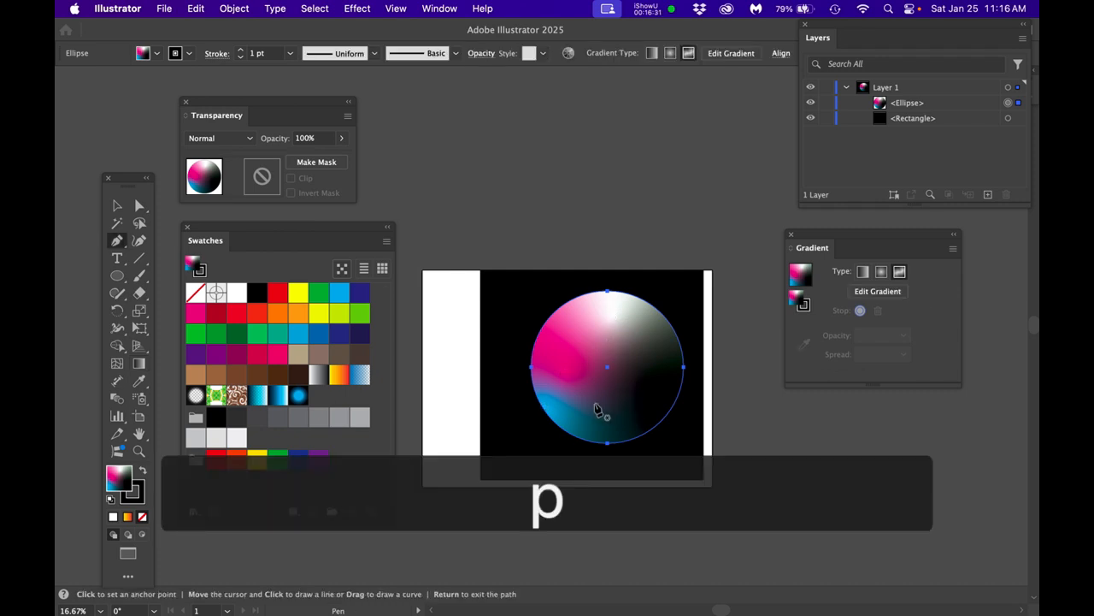
{"action": "left_click", "coordinate": [557, 426]}
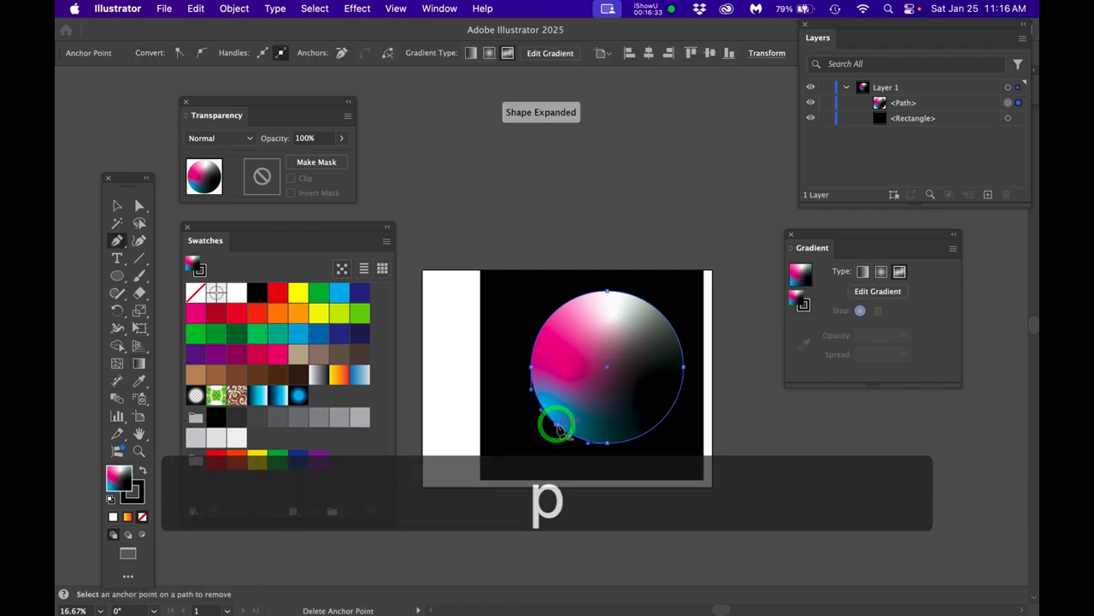
{"action": "left_click_drag", "start_coordinate": [558, 426], "coordinate": [500, 447]}
{"action": "left_click_drag", "start_coordinate": [531, 367], "coordinate": [494, 326]}
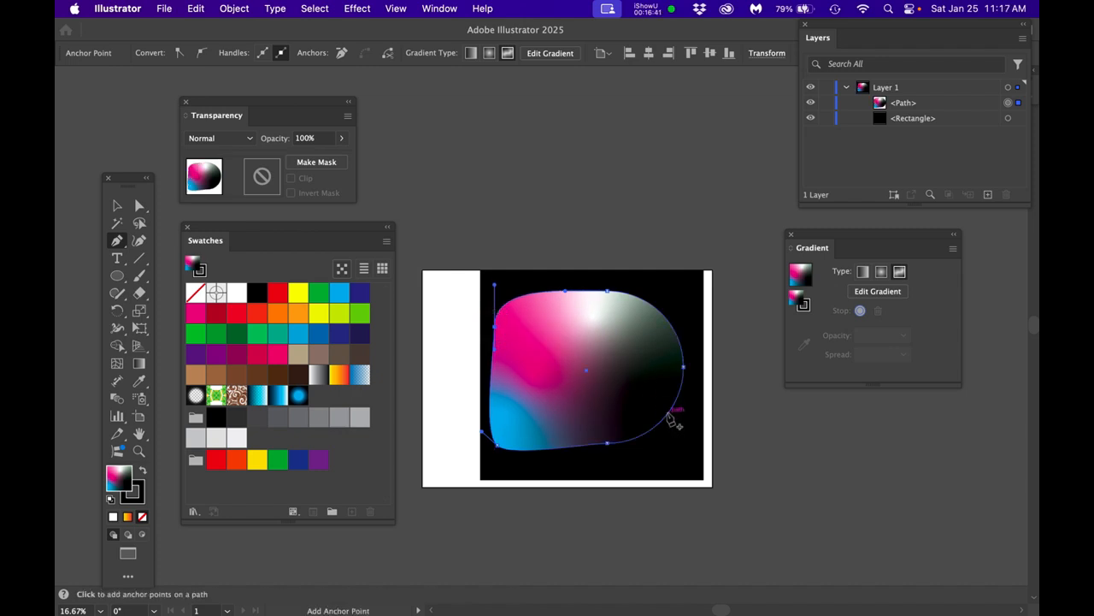
{"action": "left_click", "coordinate": [608, 444], "text": "super"}
{"action": "left_click_drag", "start_coordinate": [593, 396], "coordinate": [585, 374]}
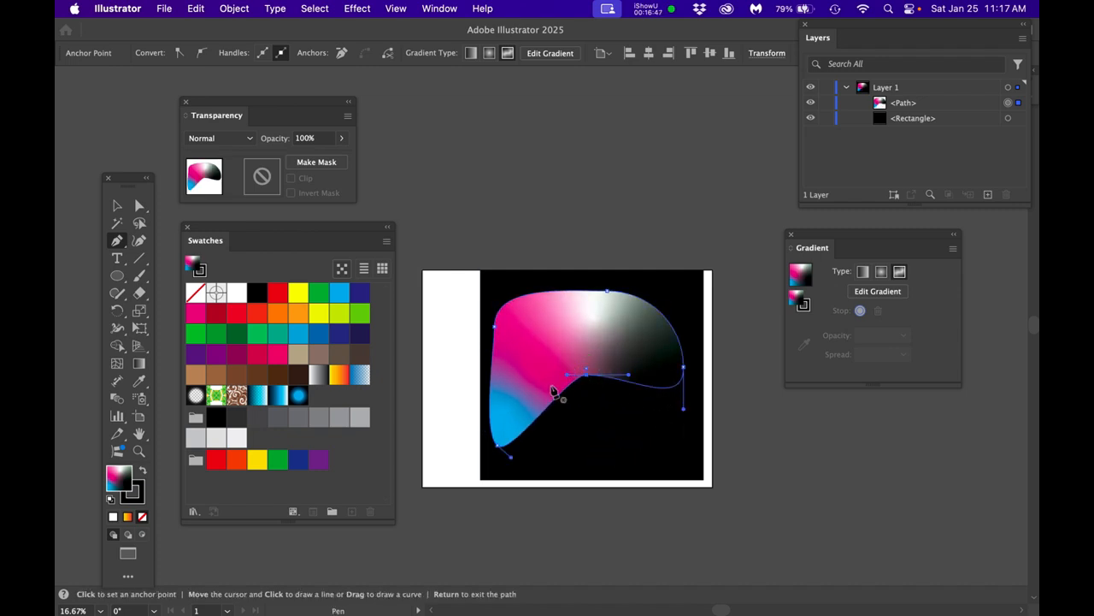
Delete the reshaped gradient object from the black rectangle
{"action": "scroll", "coordinate": [554, 383], "scroll_direction": "up", "scroll_amount": 1}
{"action": "scroll", "coordinate": [554, 383], "scroll_direction": "down", "scroll_amount": 1}
{"action": "key", "text": "Delete"}
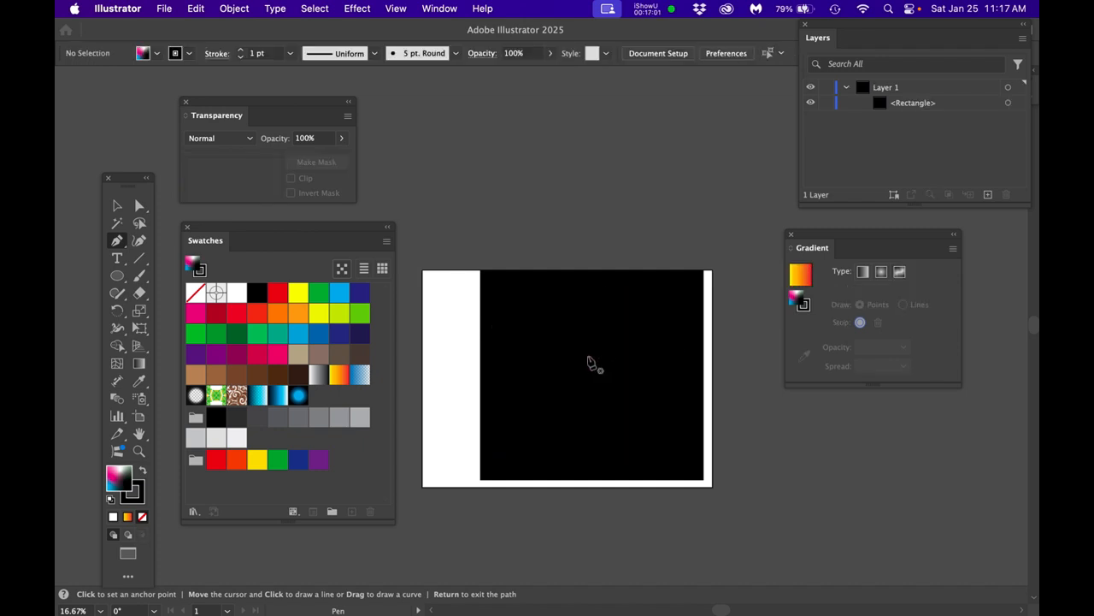
Draw a closed irregular shape over the black rectangle with the Pen tool, mixing straight edges at the right with curves at the left
{"action": "key", "text": "p"}
{"action": "left_click", "coordinate": [568, 327]}
{"action": "left_click", "coordinate": [656, 315]}
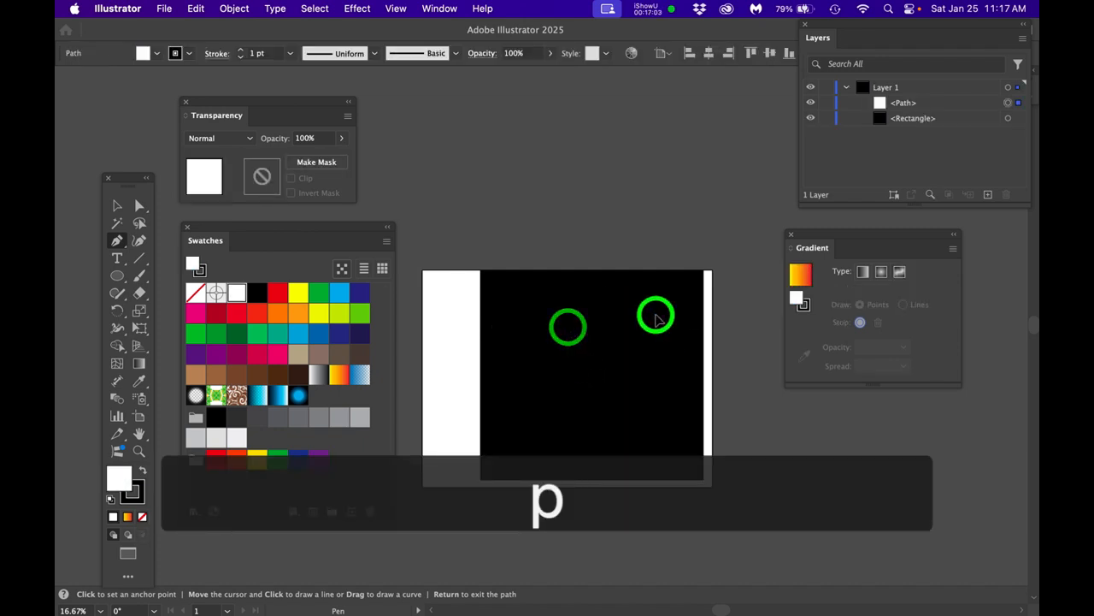
{"action": "left_click", "coordinate": [656, 388]}
{"action": "left_click", "coordinate": [626, 404]}
{"action": "left_click", "coordinate": [574, 438]}
{"action": "left_click_drag", "start_coordinate": [525, 439], "coordinate": [497, 440]}
{"action": "left_click_drag", "start_coordinate": [518, 377], "coordinate": [524, 345]}
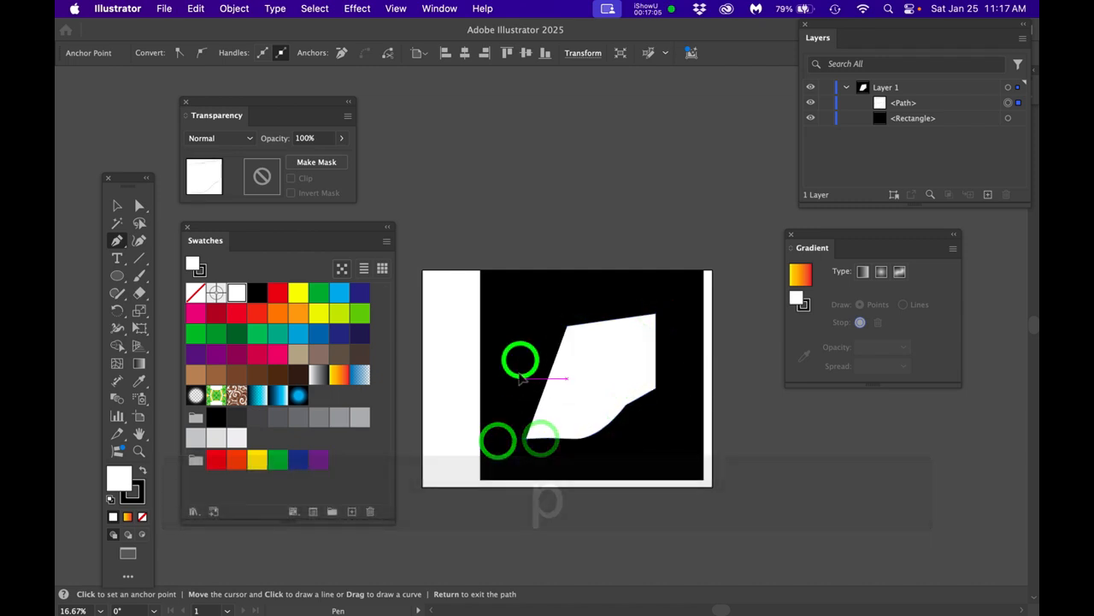
{"action": "left_click", "coordinate": [568, 327]}
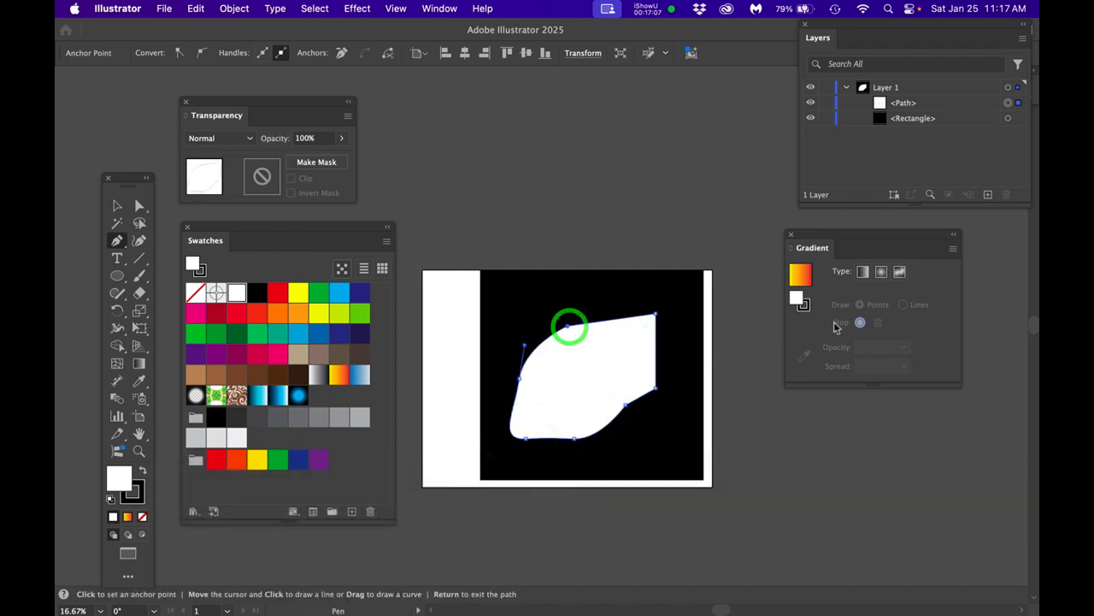
Apply a freeform gradient to the new shape and move its black and white color points inward from the corners
{"action": "left_click", "coordinate": [899, 271]}
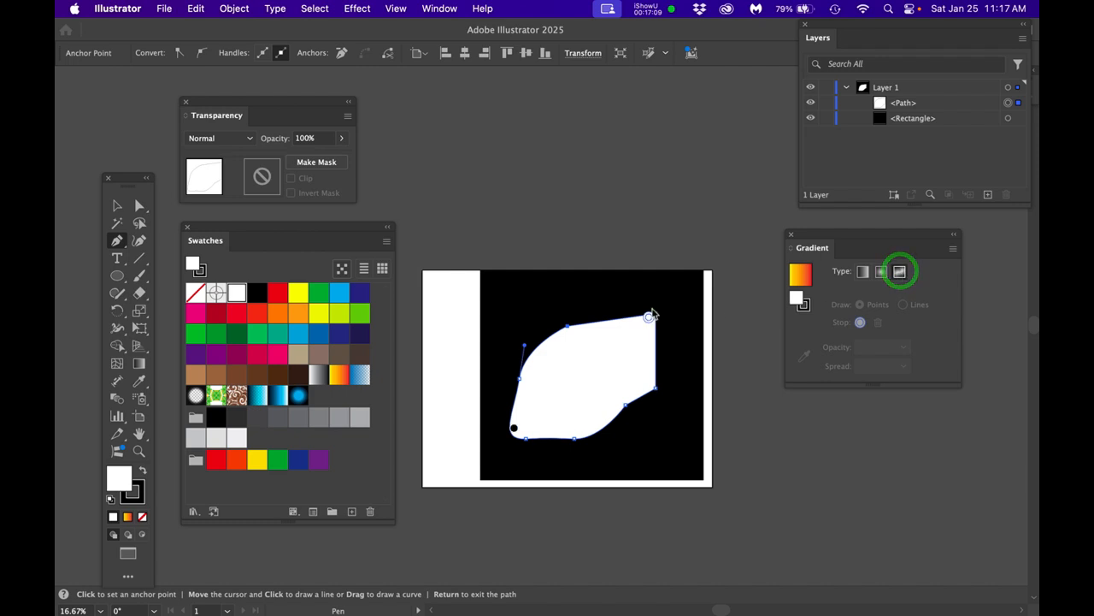
{"action": "scroll", "coordinate": [577, 379], "scroll_direction": "up", "scroll_amount": 1}
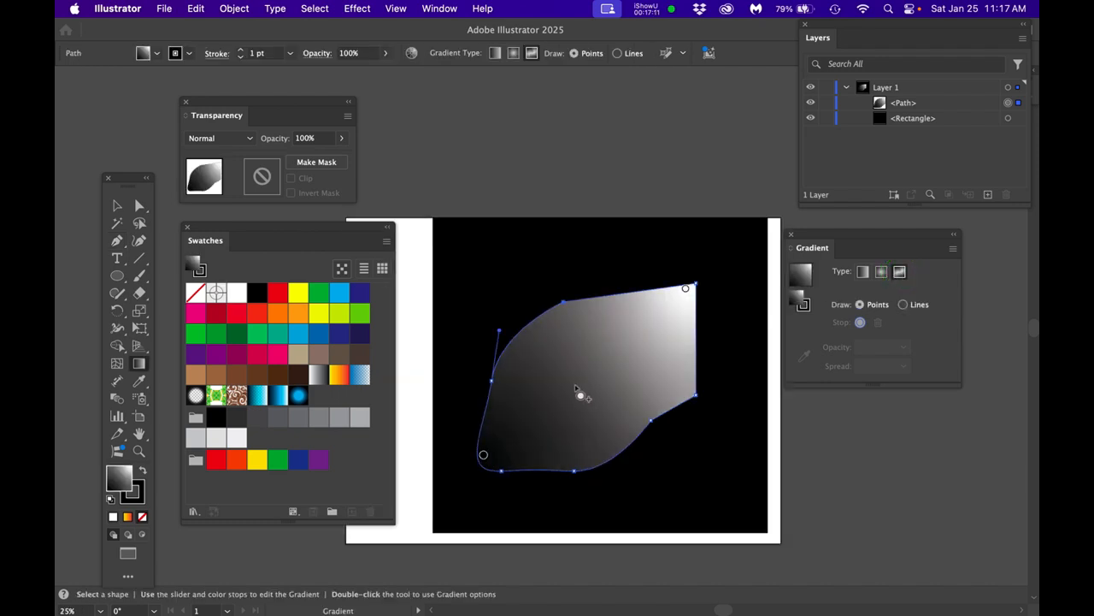
{"action": "key", "text": "g"}
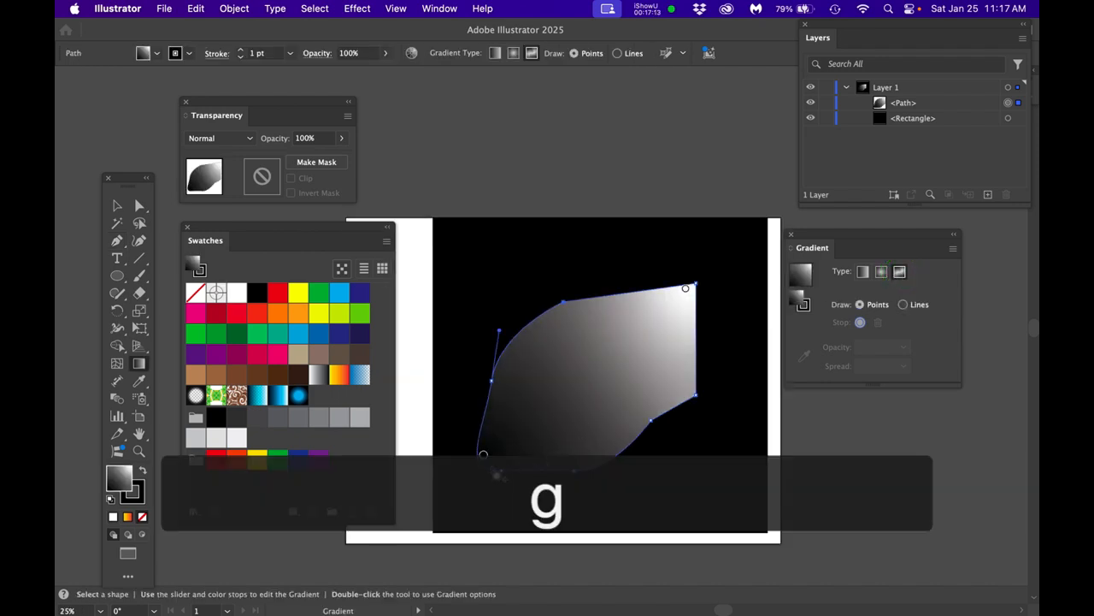
{"action": "left_click", "coordinate": [518, 436]}
{"action": "left_click", "coordinate": [664, 317]}
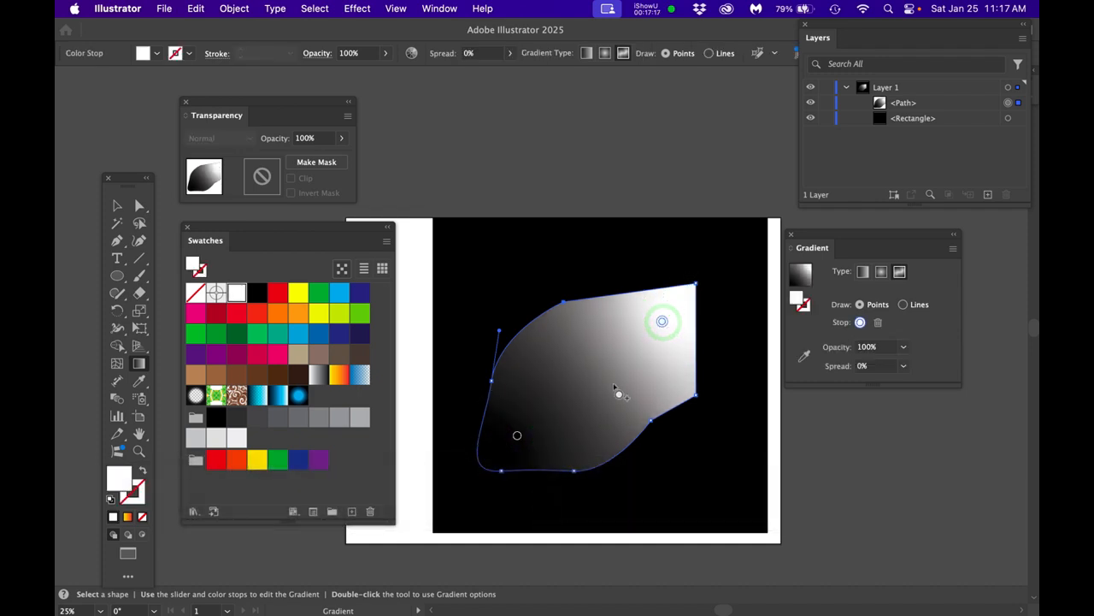
Add a color point near the shape's upper-left edge and color it with the cyan swatch
{"action": "left_click", "coordinate": [568, 327]}
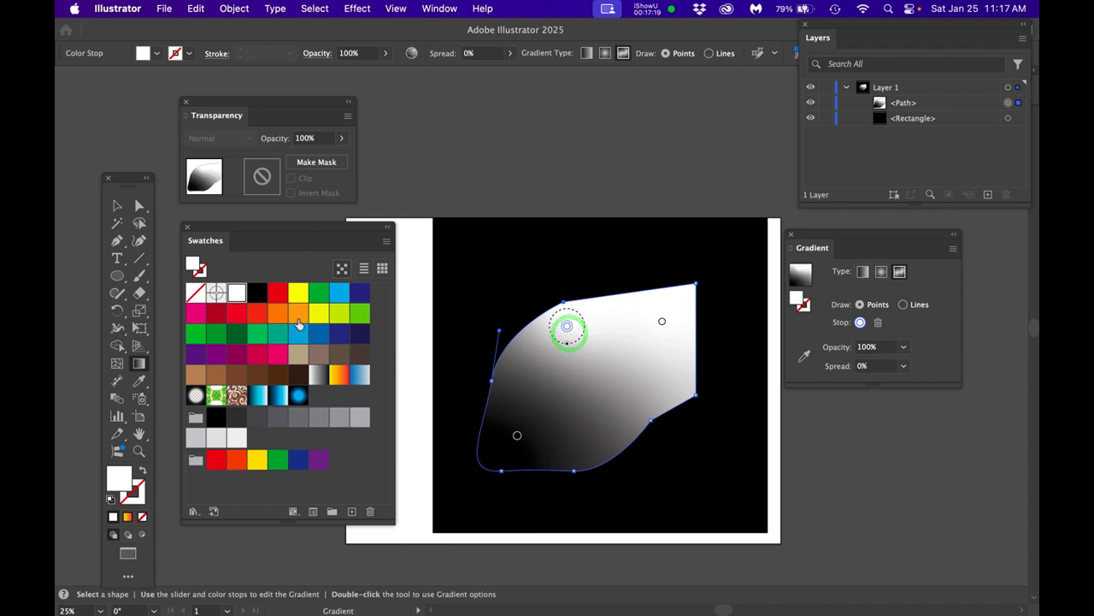
{"action": "left_click_drag", "start_coordinate": [342, 295], "coordinate": [567, 326]}
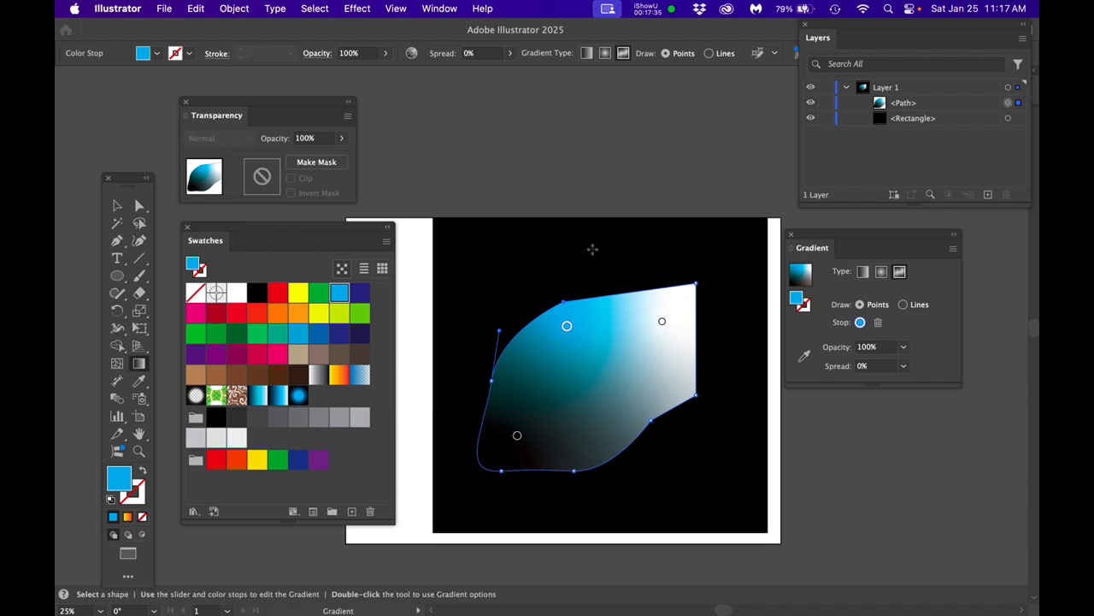
{"action": "left_click", "coordinate": [899, 271]}
Add a color point in the lower middle of the shape and color it CMYK Red
{"action": "left_click", "coordinate": [606, 392]}
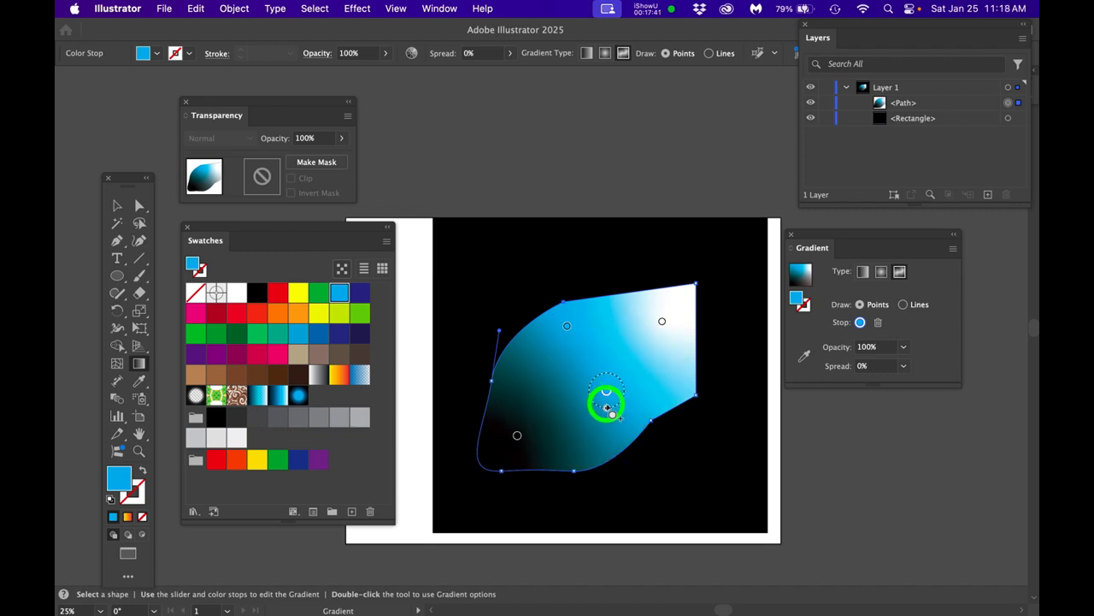
{"action": "left_click_drag", "start_coordinate": [614, 426], "coordinate": [611, 420]}
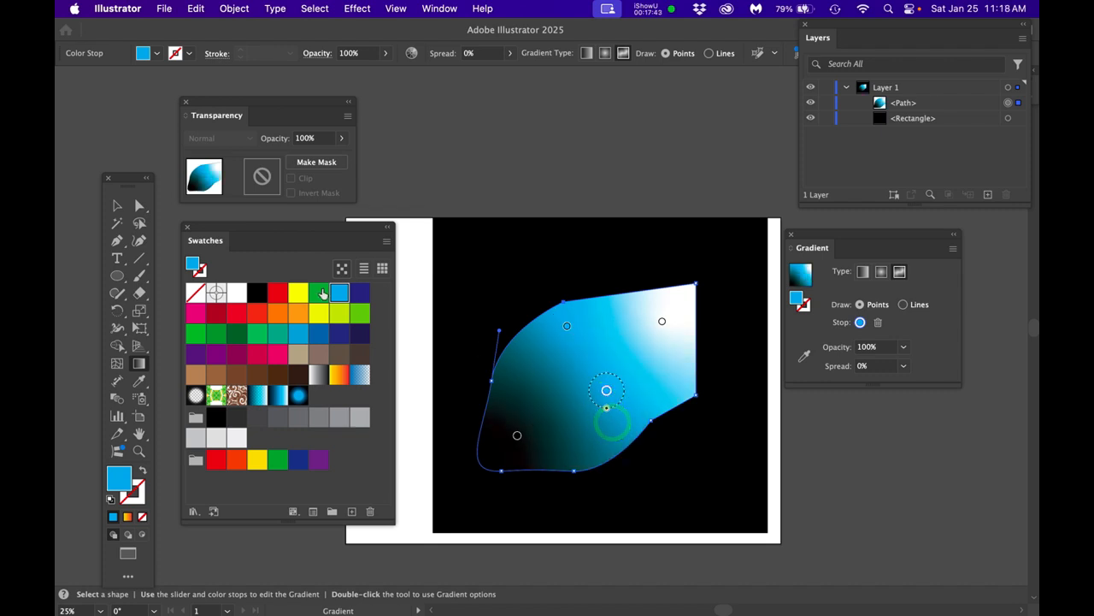
{"action": "left_click", "coordinate": [282, 293]}
{"action": "left_click_drag", "start_coordinate": [282, 293], "coordinate": [608, 390]}
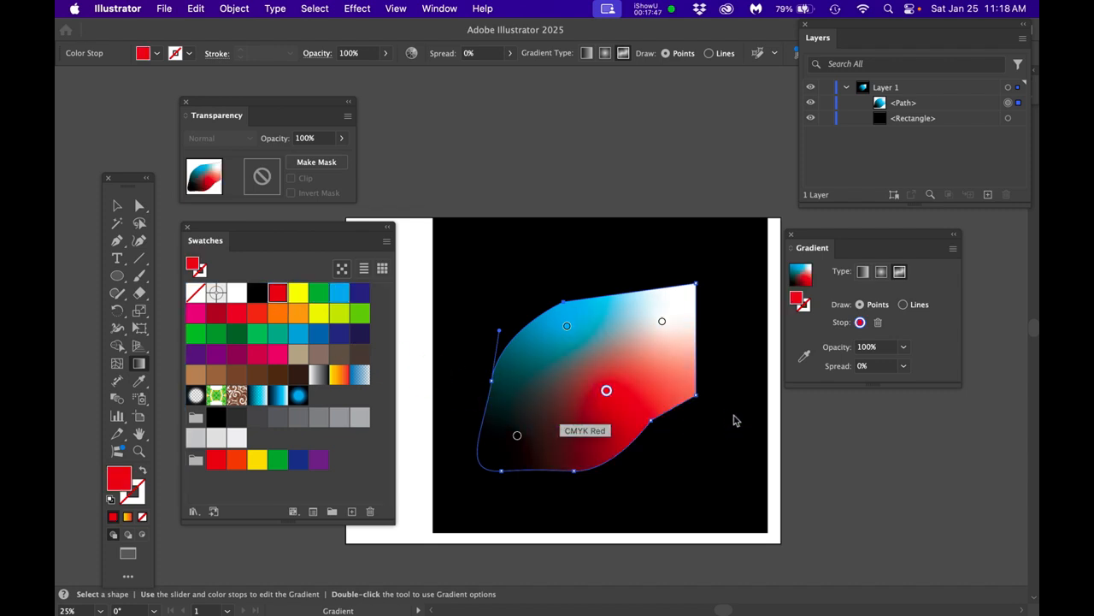